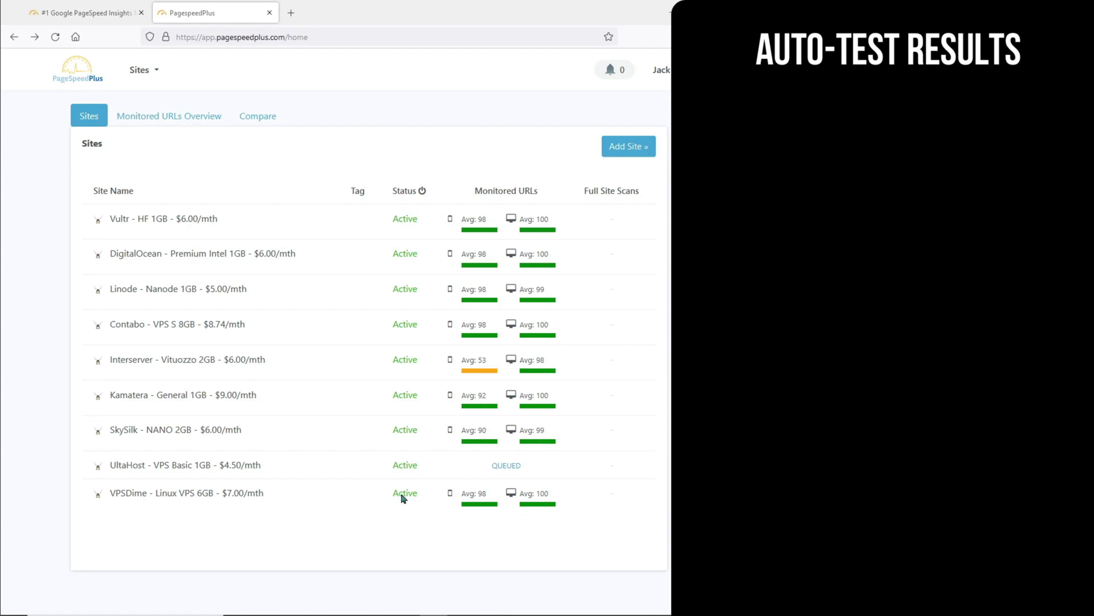
Open the Vultr - HF 1GB site's scan results in Google Sheets and go to the end of the data.
left_click(171, 220)
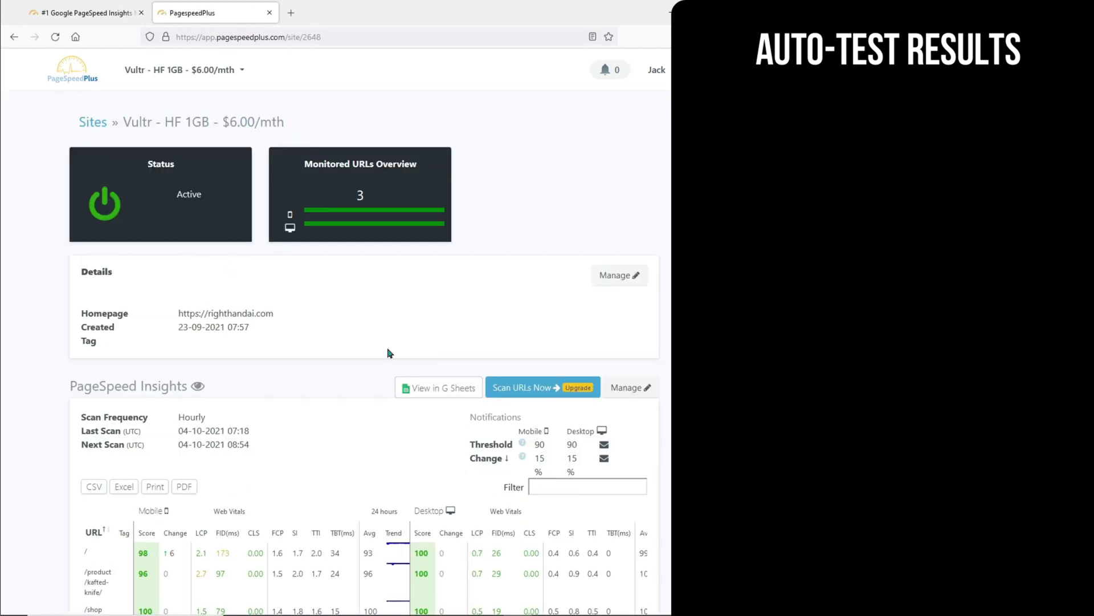
left_click(440, 390)
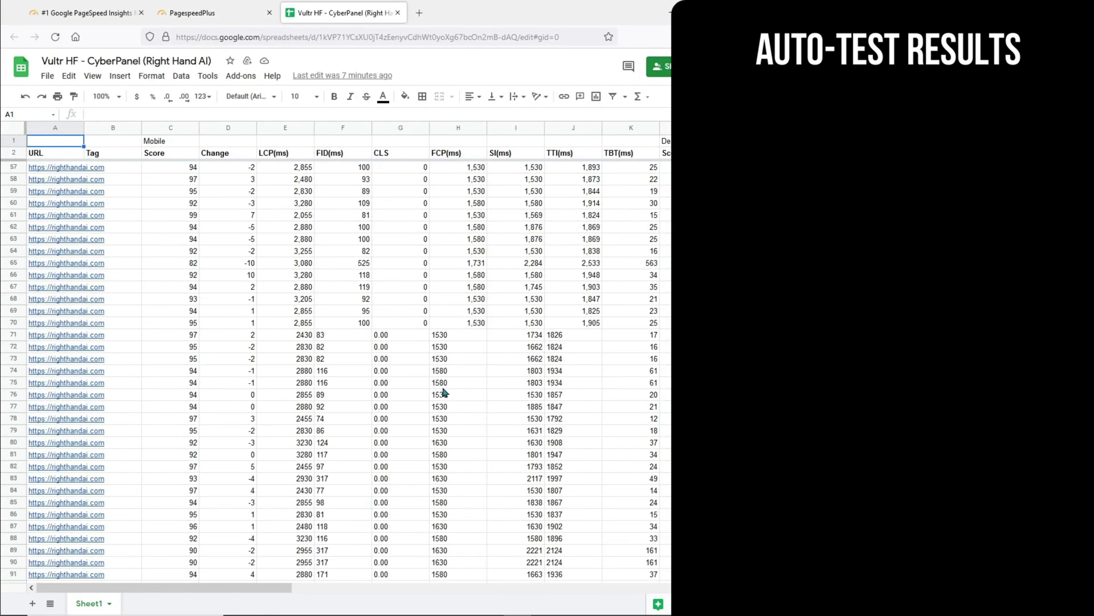
scroll(444, 391, "down", 20)
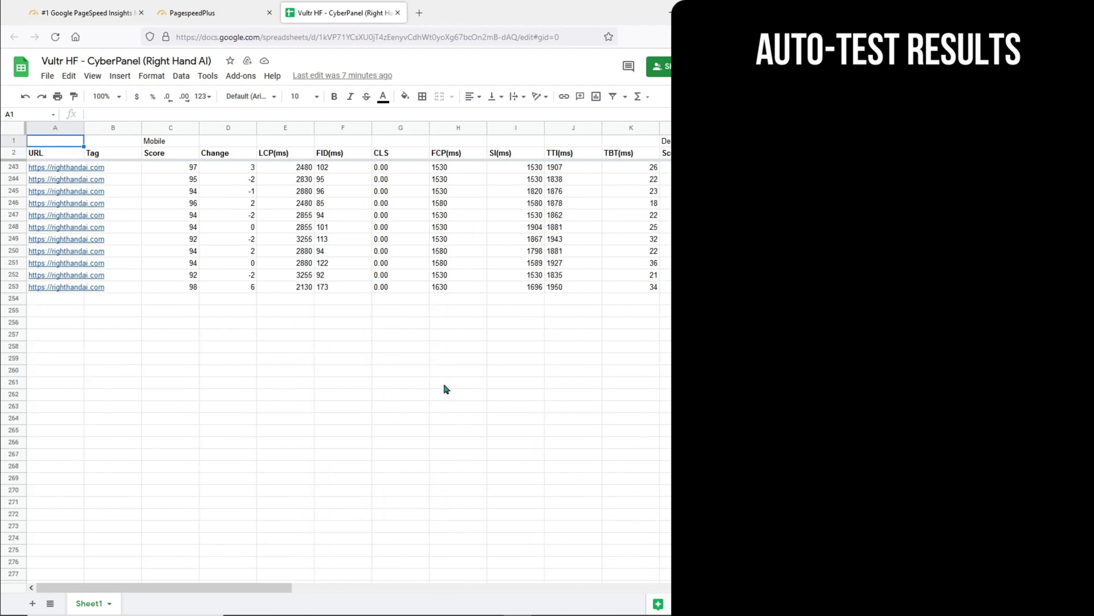
left_click(456, 277)
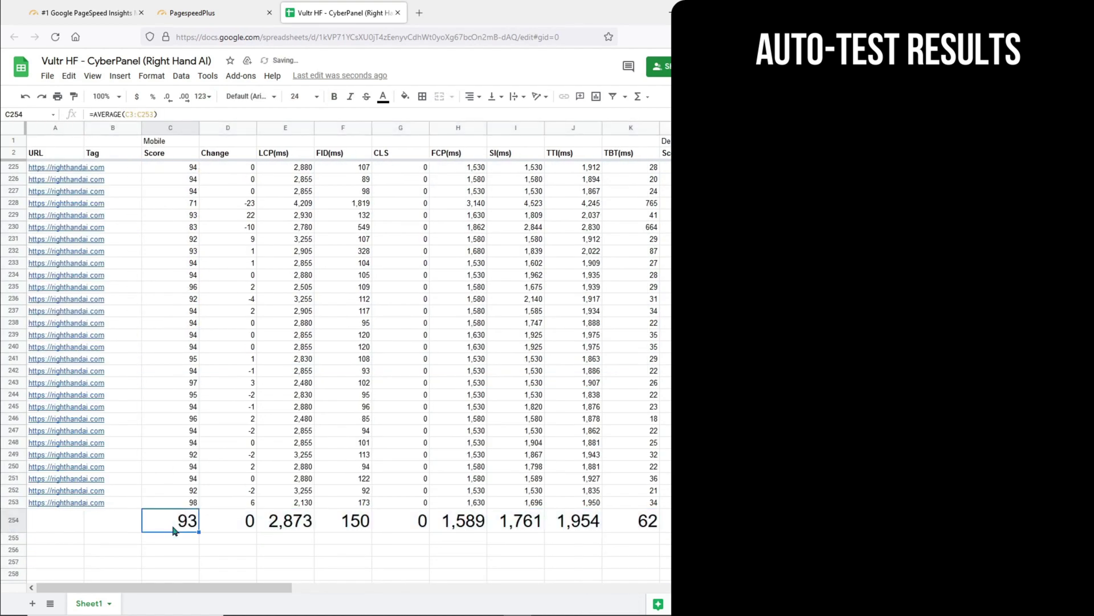
Check the range covered by the mobile score average formula in C254 against the data rows, leaving the formula unedited.
left_click(140, 112)
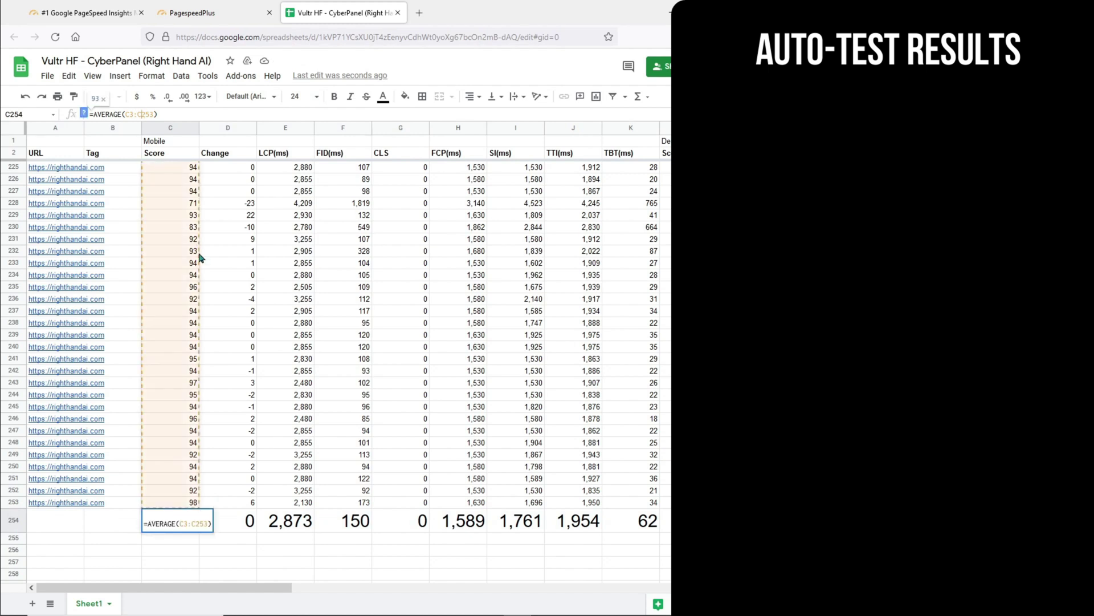
scroll(225, 283, "up", 20)
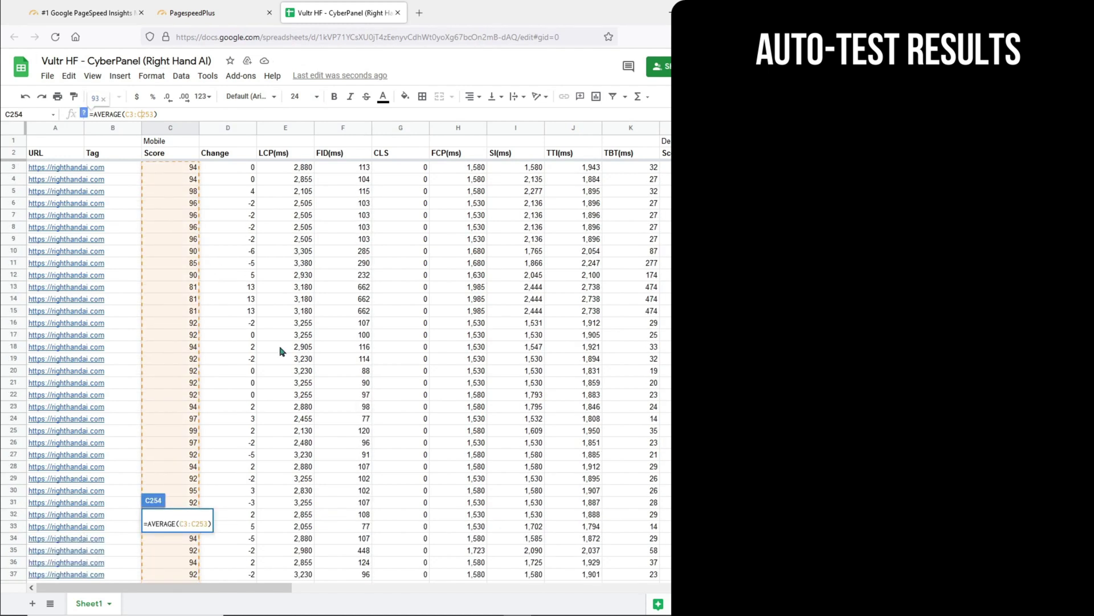
scroll(280, 350, "down", 20)
key("Escape")
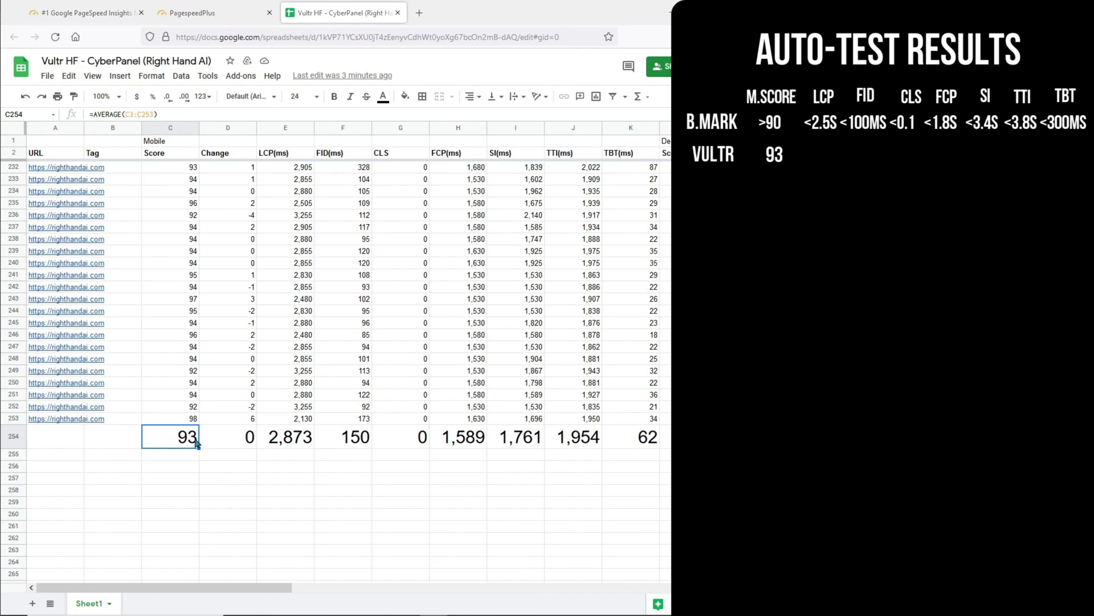
Examine the Vultr averages in row 254 for LCP, FID, CLS, FCP, SI, TTI and TBT, including the row as a whole.
left_click(300, 440)
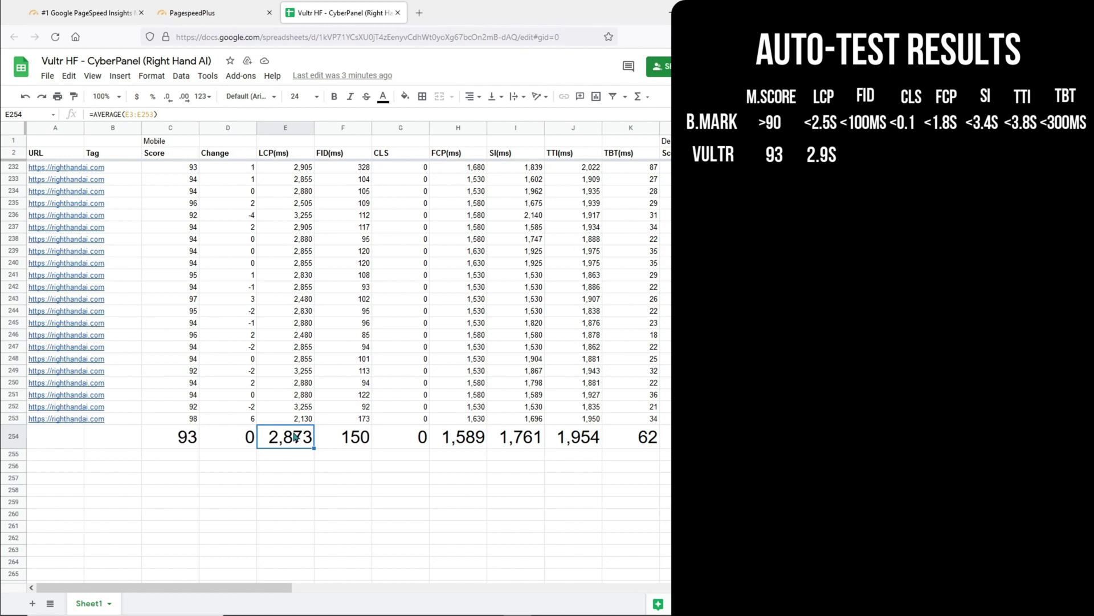
left_click(347, 440)
left_click(391, 437)
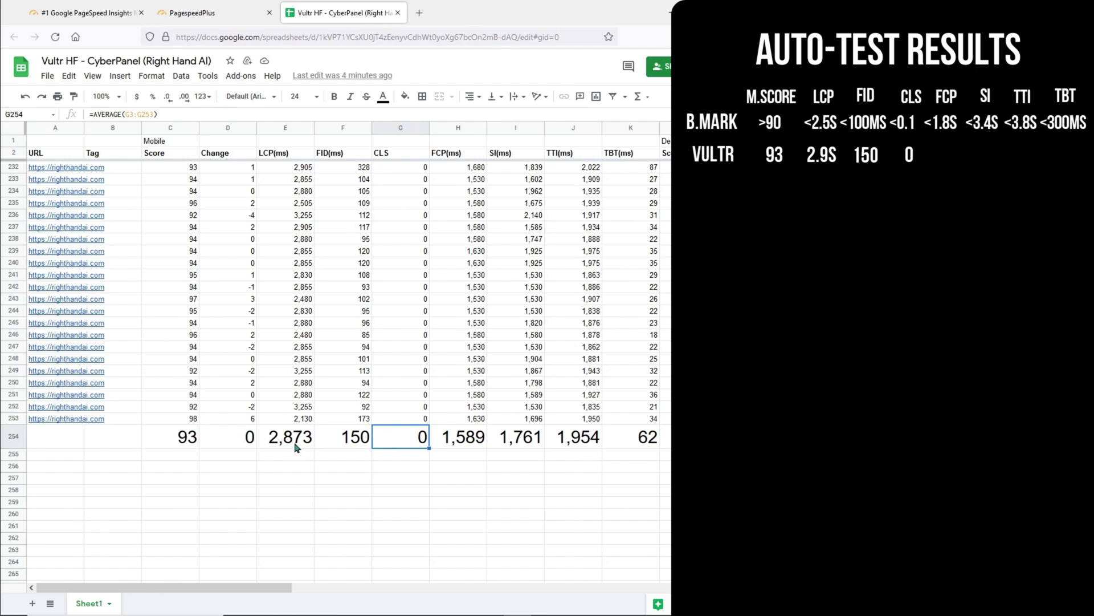
left_click_drag(296, 445, 387, 440)
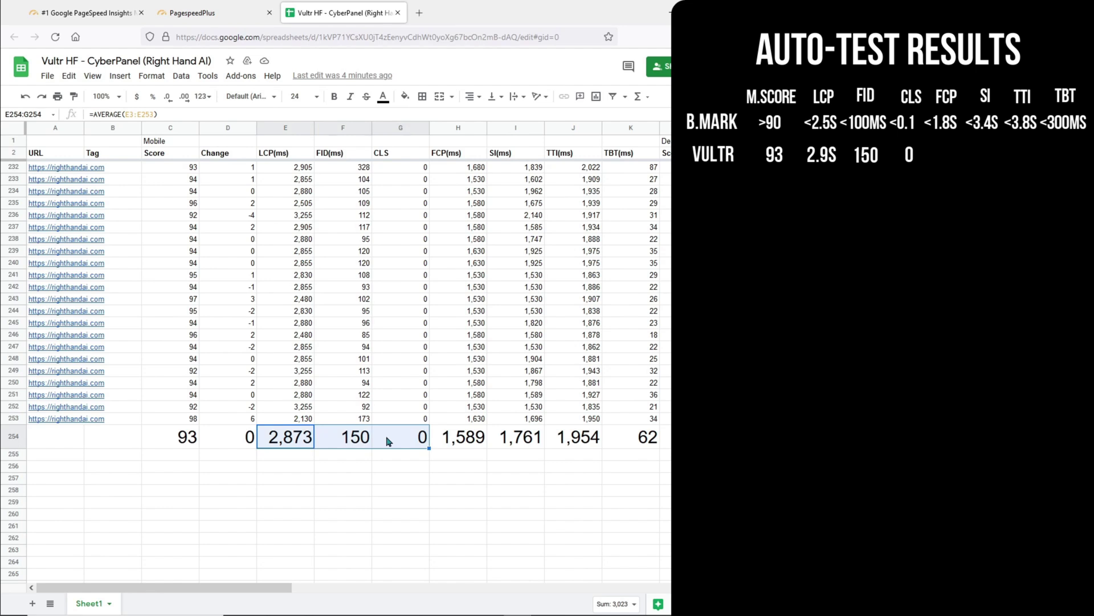
left_click(469, 442)
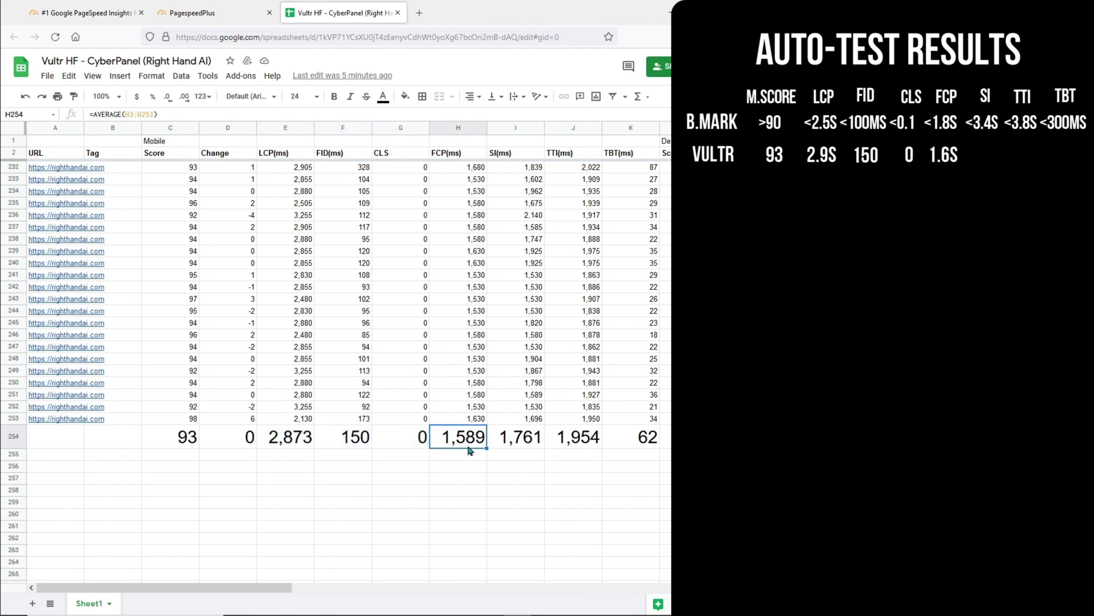
left_click(508, 447)
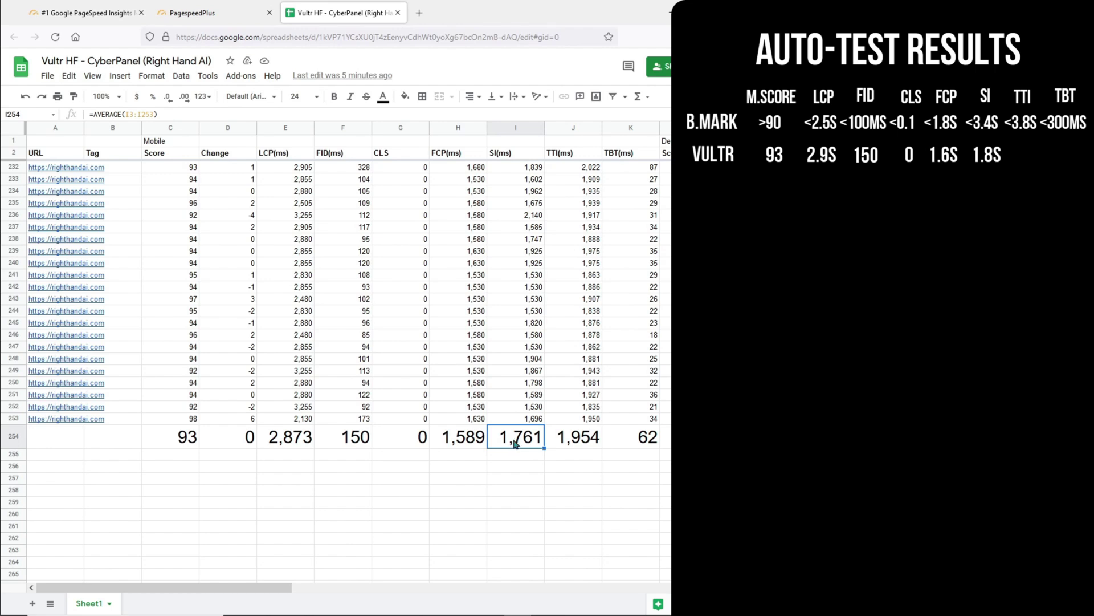
left_click(575, 447)
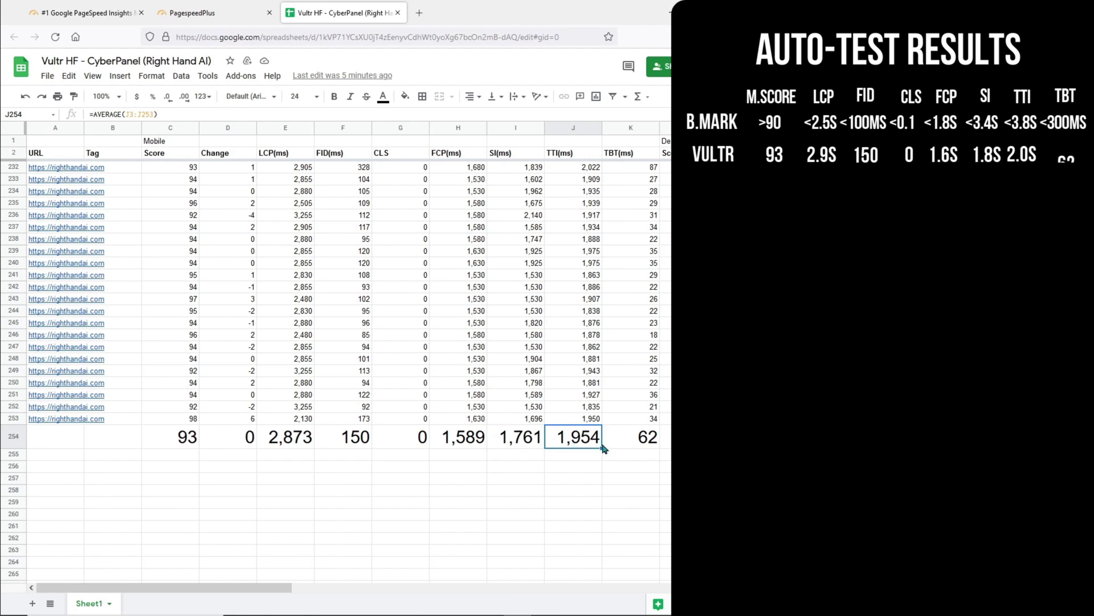
left_click(621, 447)
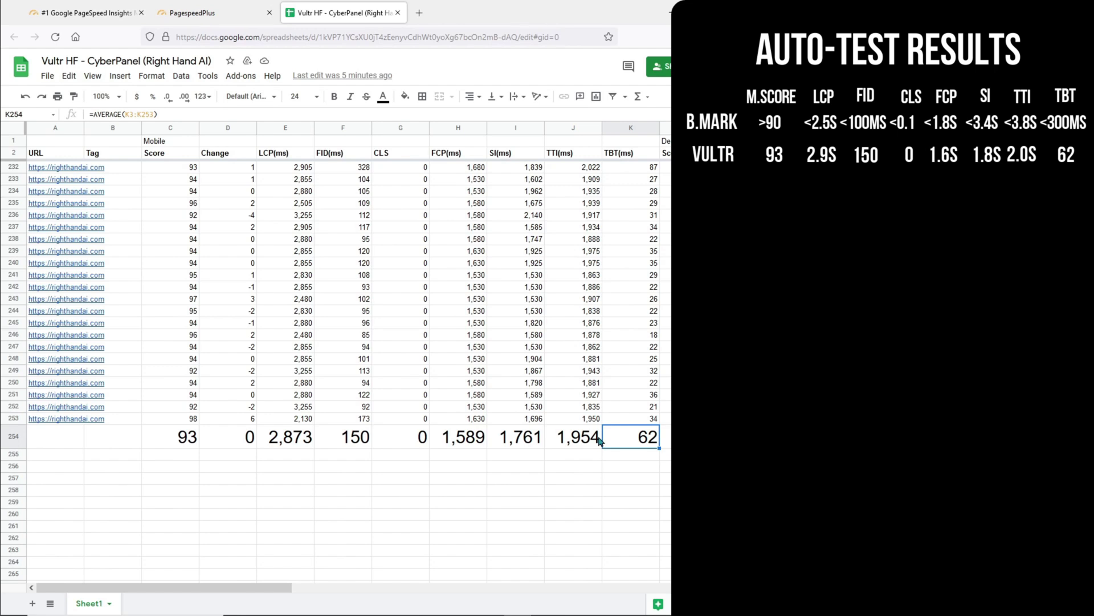
left_click_drag(616, 440, 173, 443)
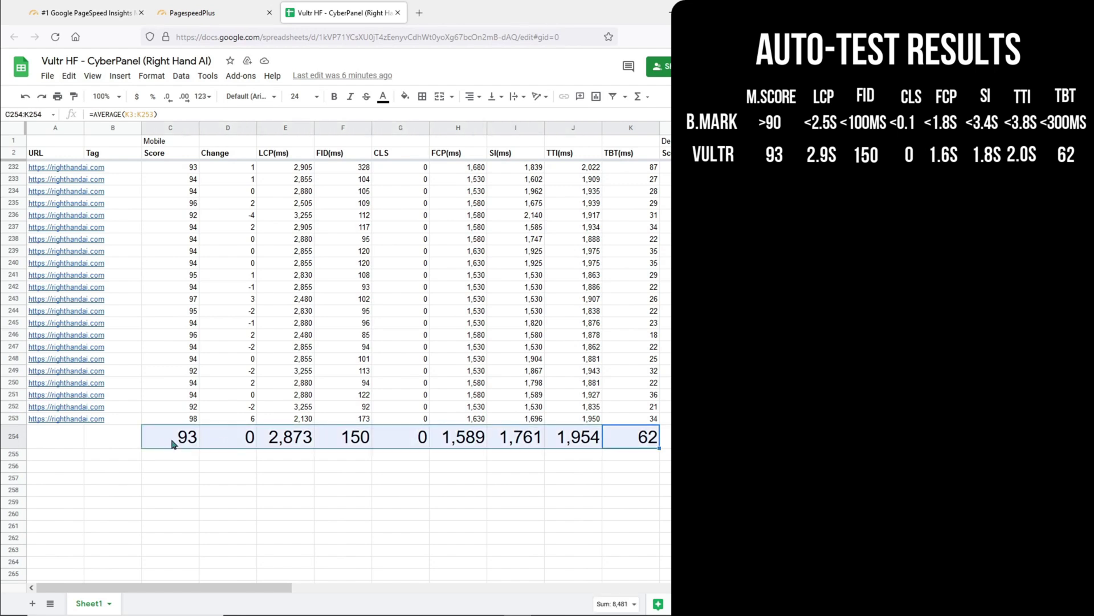
left_click_drag(280, 441, 344, 439)
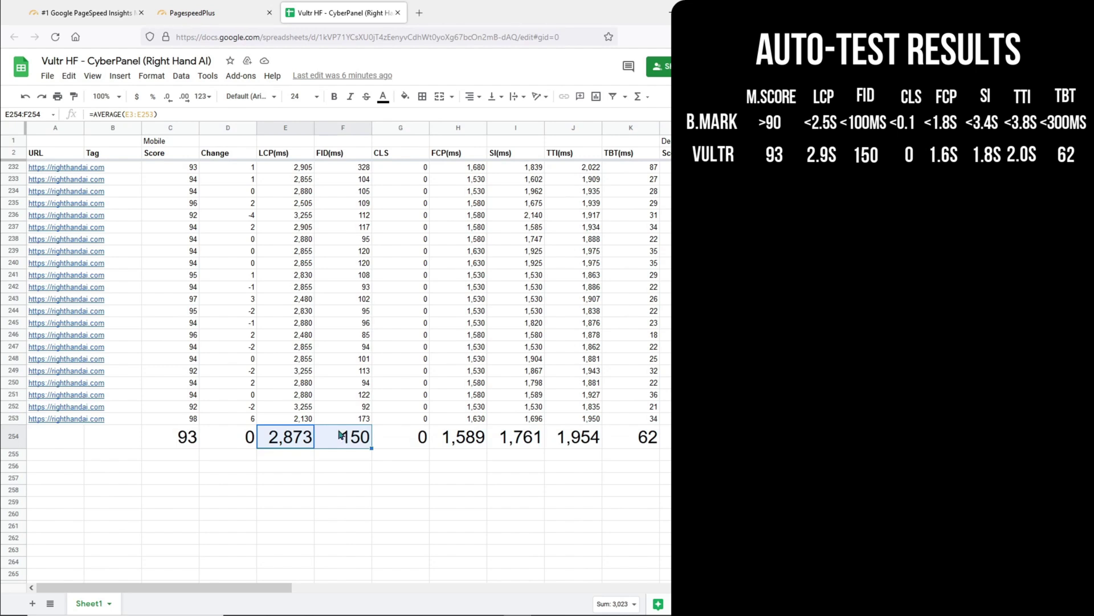
Return to the PageSpeedPlus site list and open the DigitalOcean - Premium Intel 1GB results in Google Sheets.
left_click(219, 22)
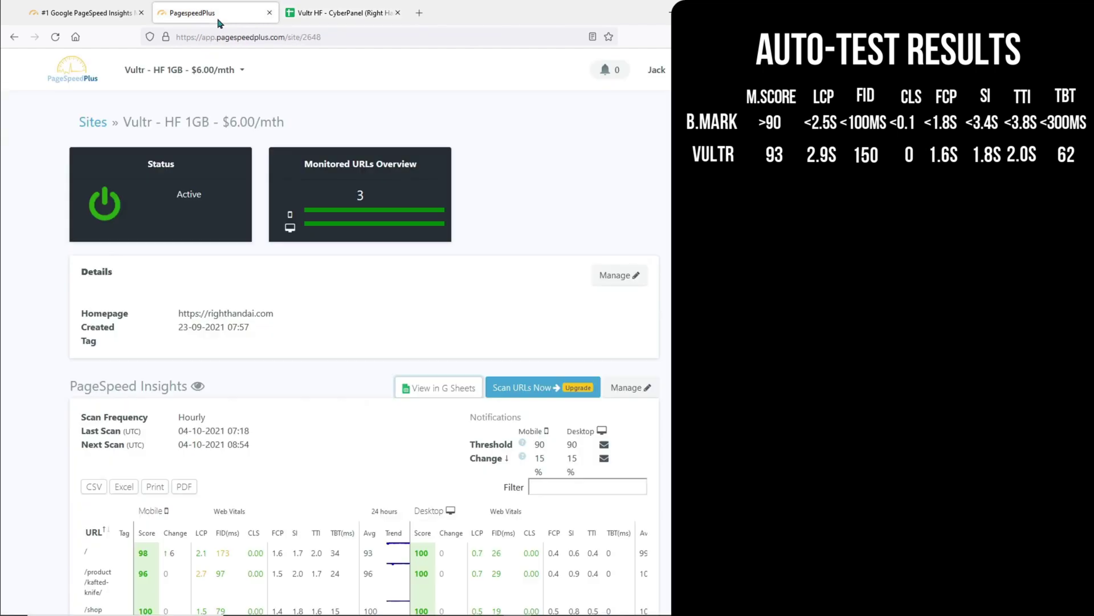
key("alt+Left")
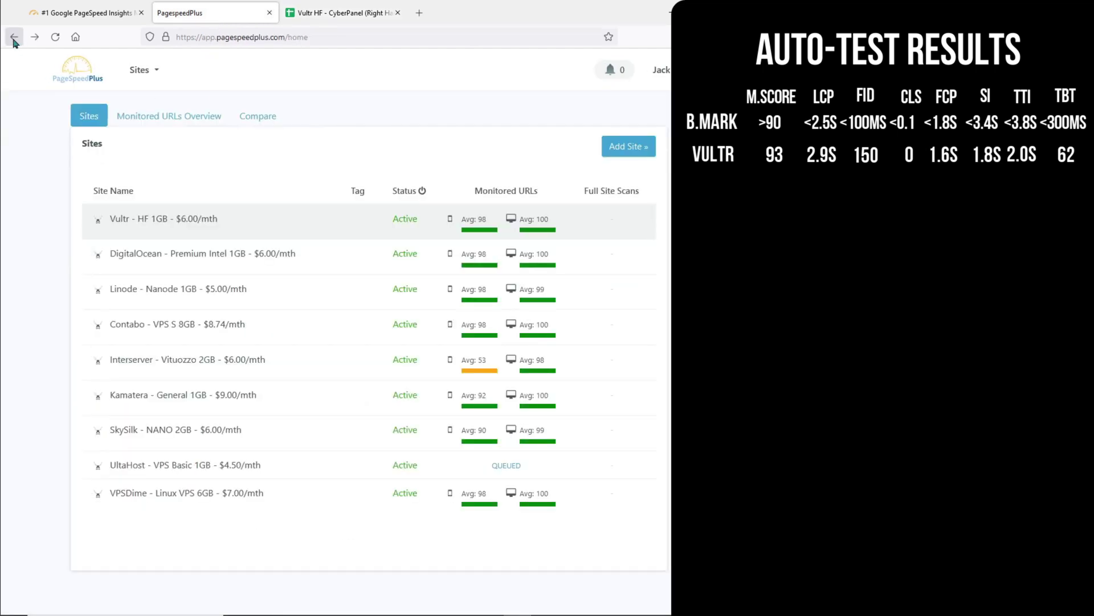
left_click(180, 253)
left_click(454, 389)
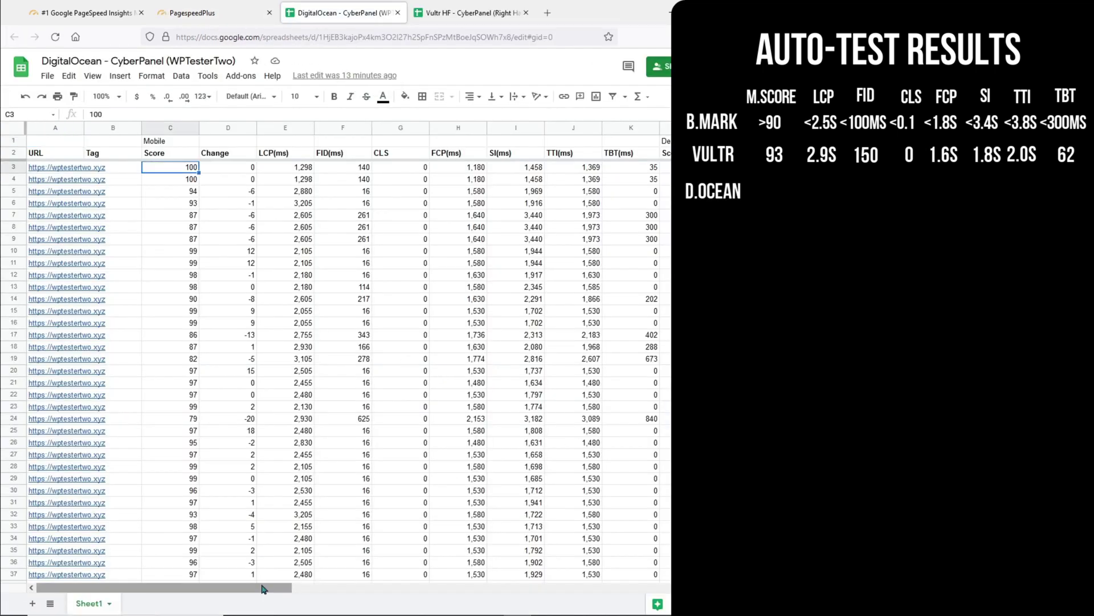
Add =AVERAGE(C3:C252) in C253, fill it across the other metric columns, and set the averages row to font size 24.
left_click(162, 286)
type("=AVERAGE(C3:C252)")
left_click_drag(415, 592, 68, 599)
key("ctrl+Return")
left_click(305, 96)
left_click(295, 239)
Check the range used by the DigitalOcean mobile score average formula in C253, leaving it unedited.
left_click(188, 297)
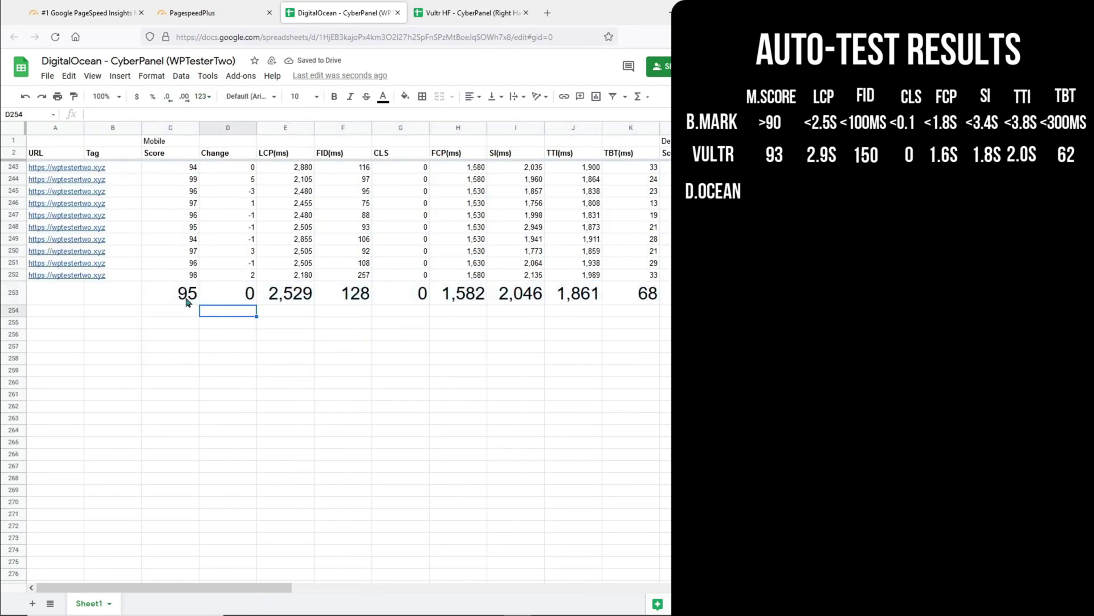
key("Return")
scroll(589, 304, "up", 5)
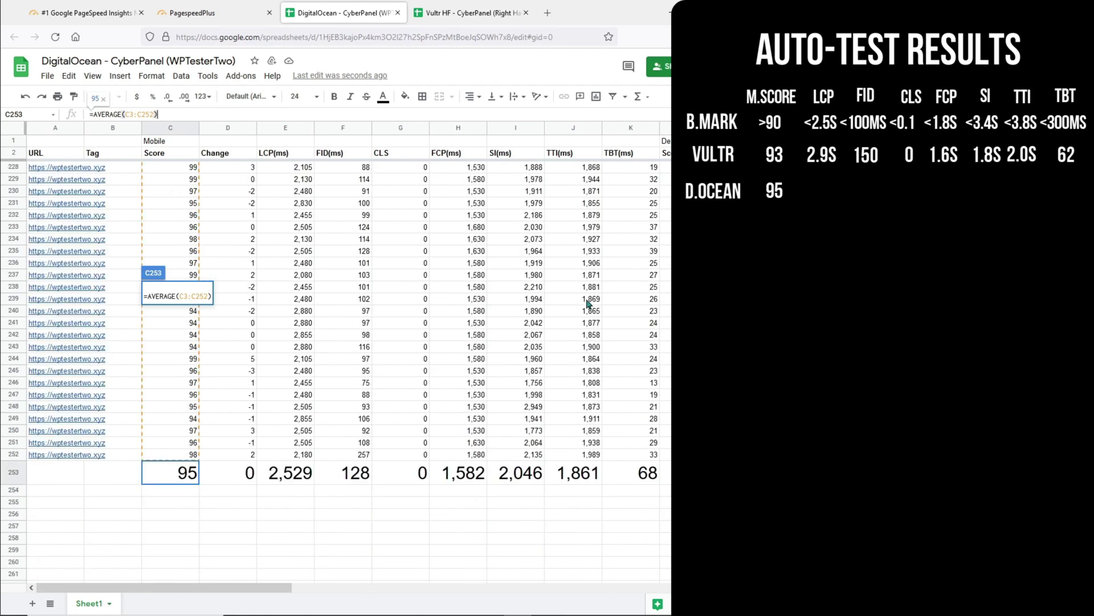
key("Escape")
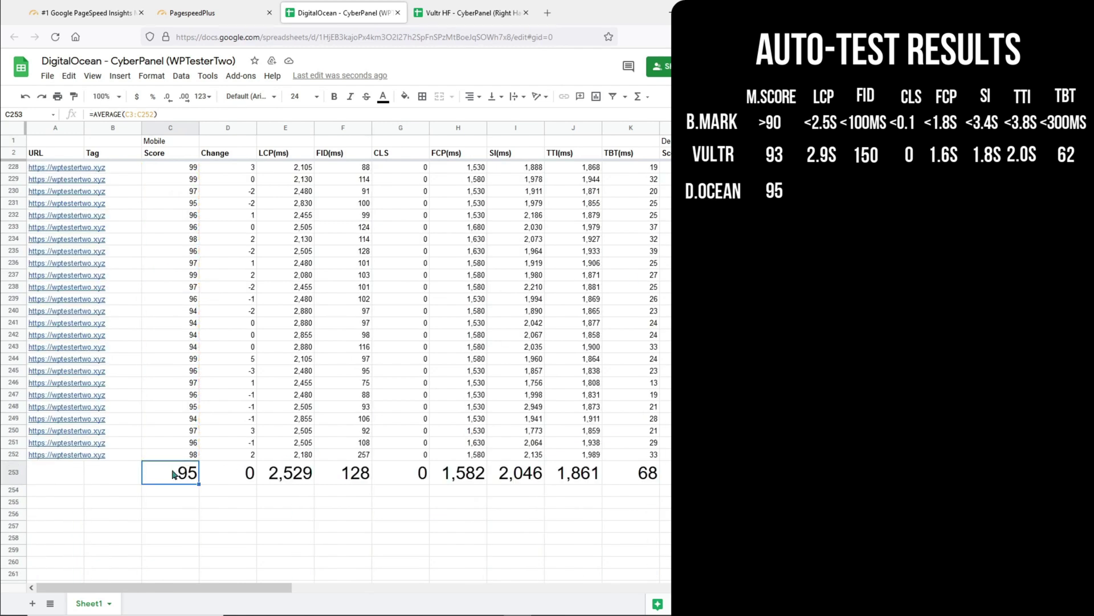
Examine DigitalOcean's average LCP, FID, CLS and FCP in row 253, comparing FCP with the Vultr sheet.
left_click(289, 481)
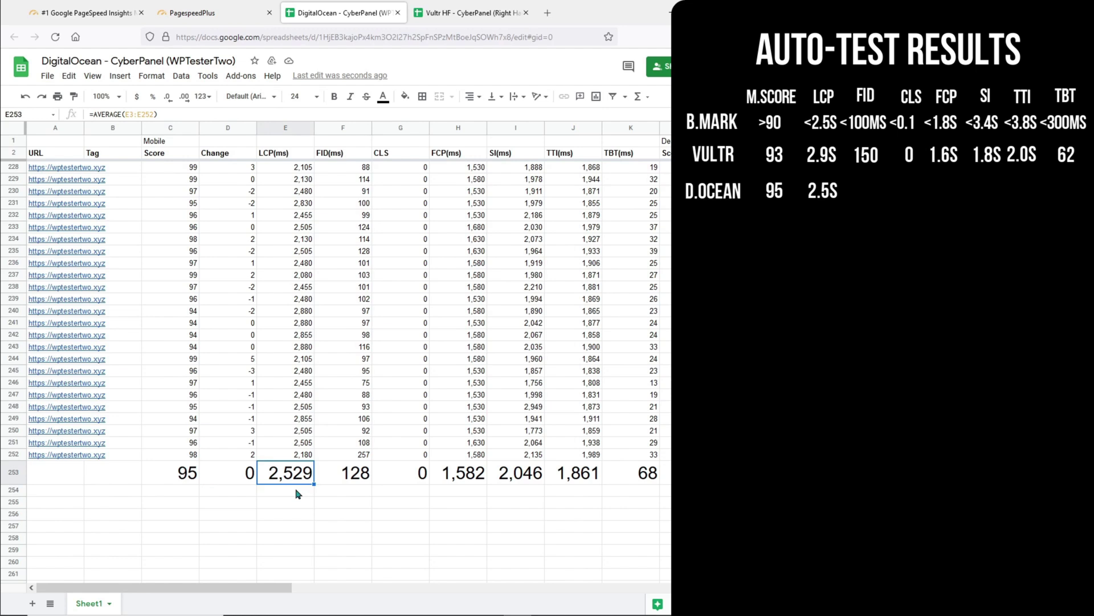
left_click(359, 477)
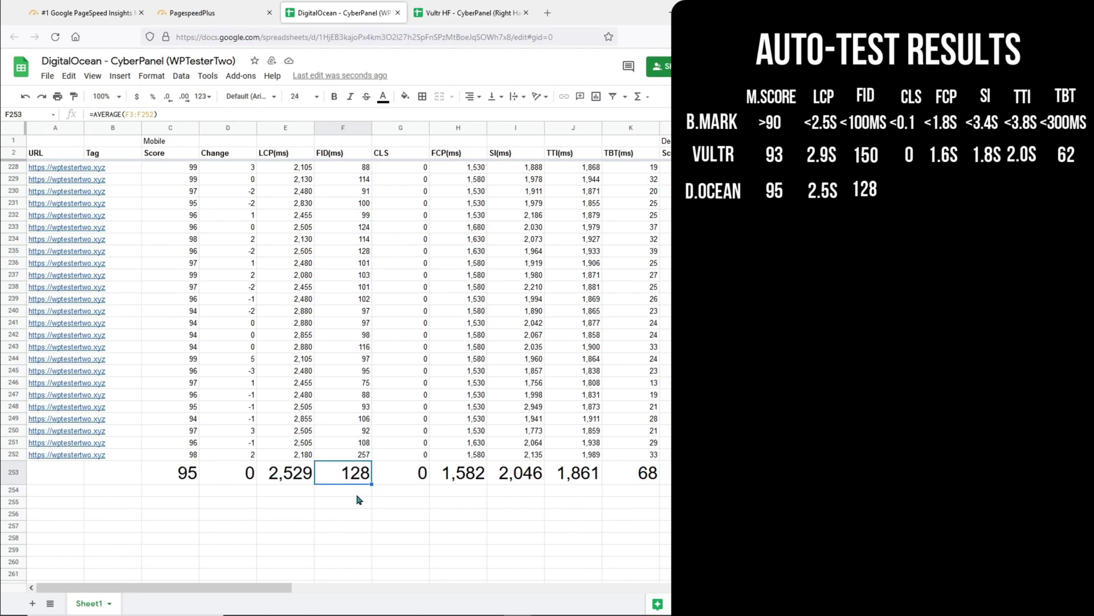
left_click(427, 471)
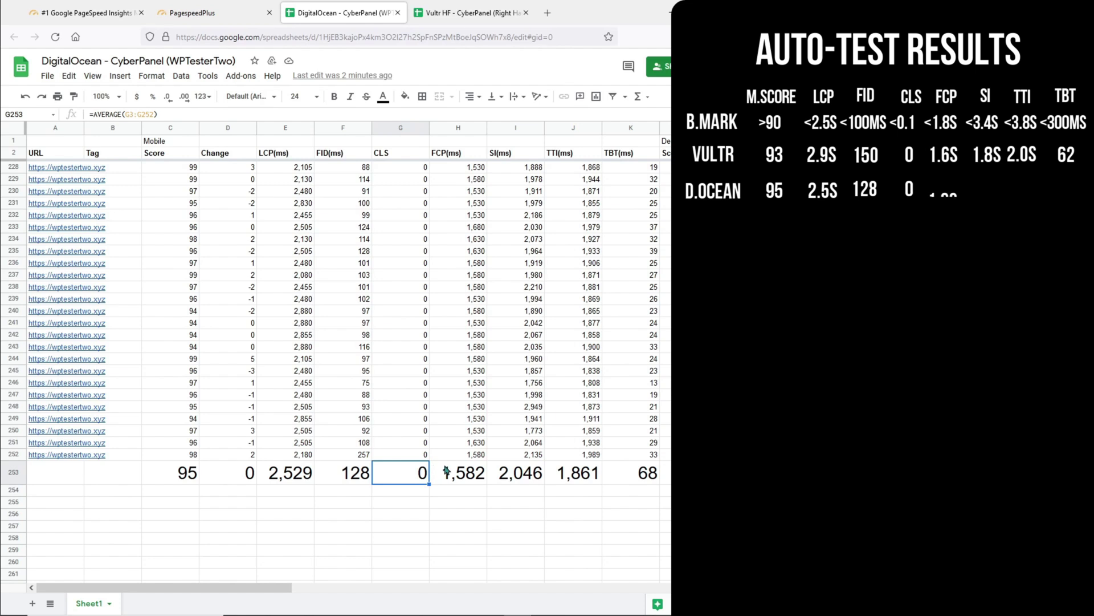
left_click(448, 471)
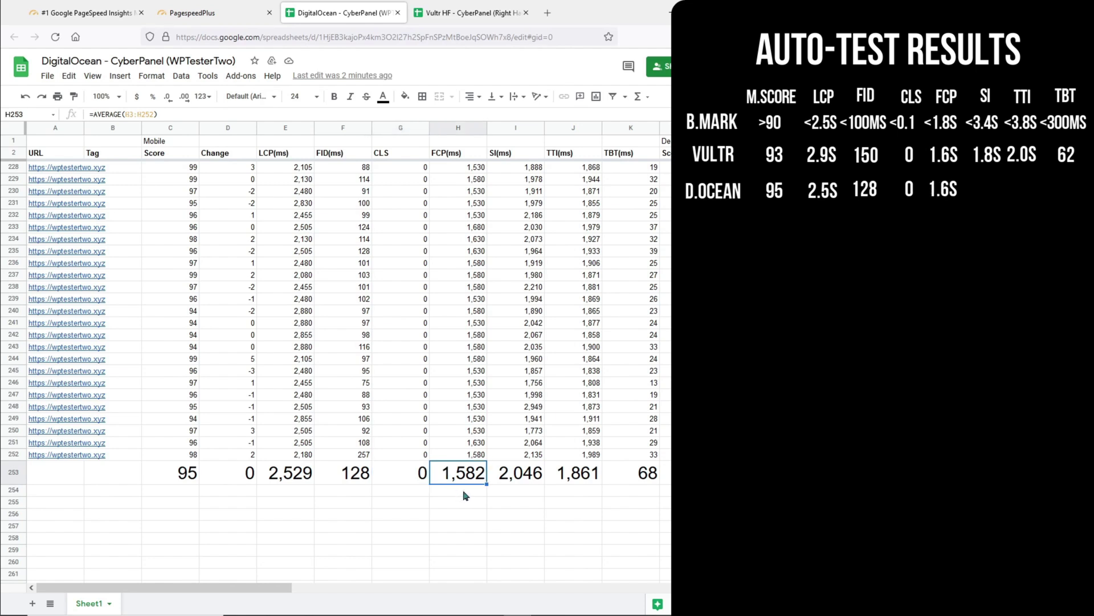
left_click(461, 12)
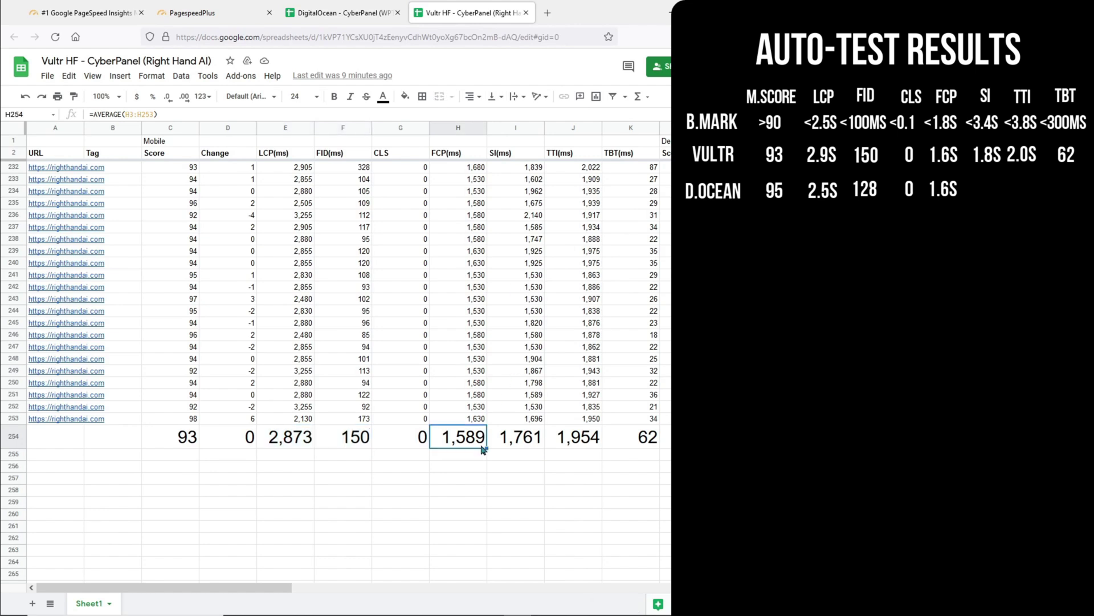
left_click(339, 12)
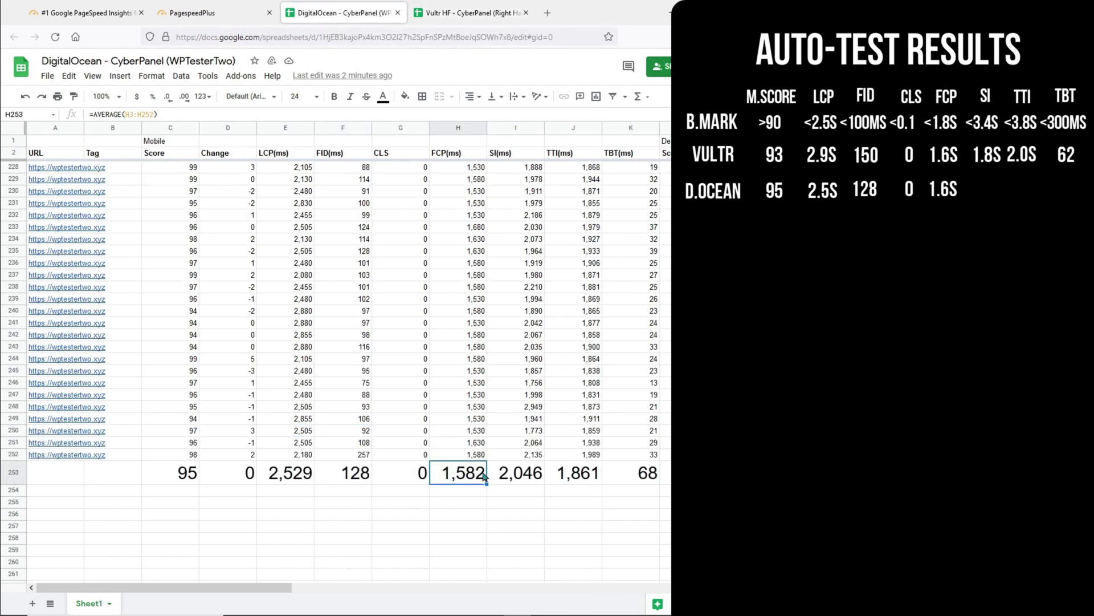
Compare DigitalOcean's average SI, TTI and TBT with the Vultr sheet, then review DigitalOcean's averages from C253 to K253.
left_click(519, 481)
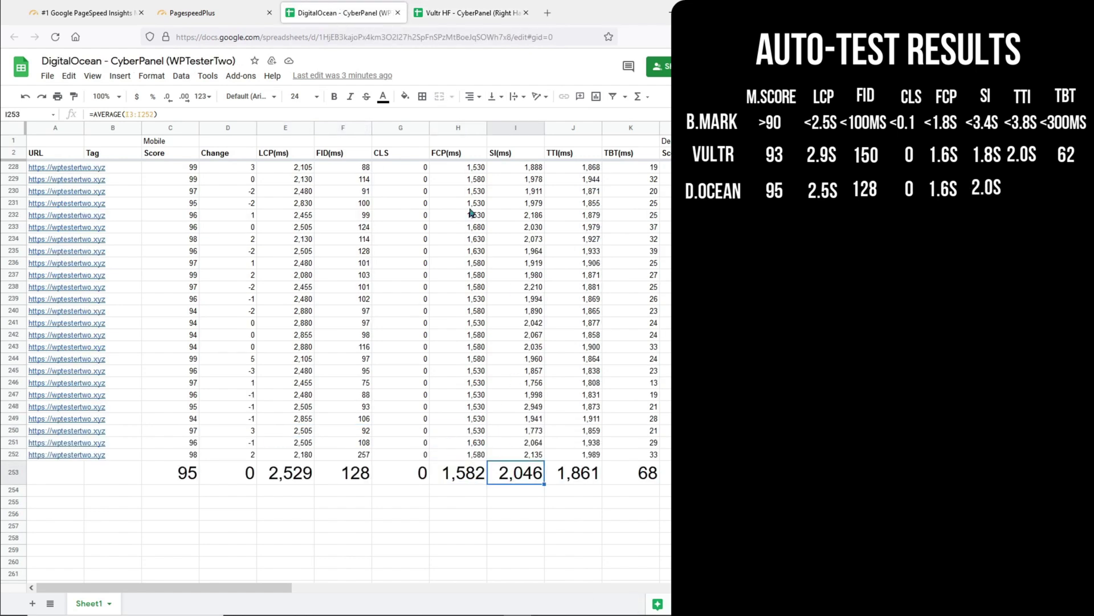
left_click(442, 12)
left_click(331, 17)
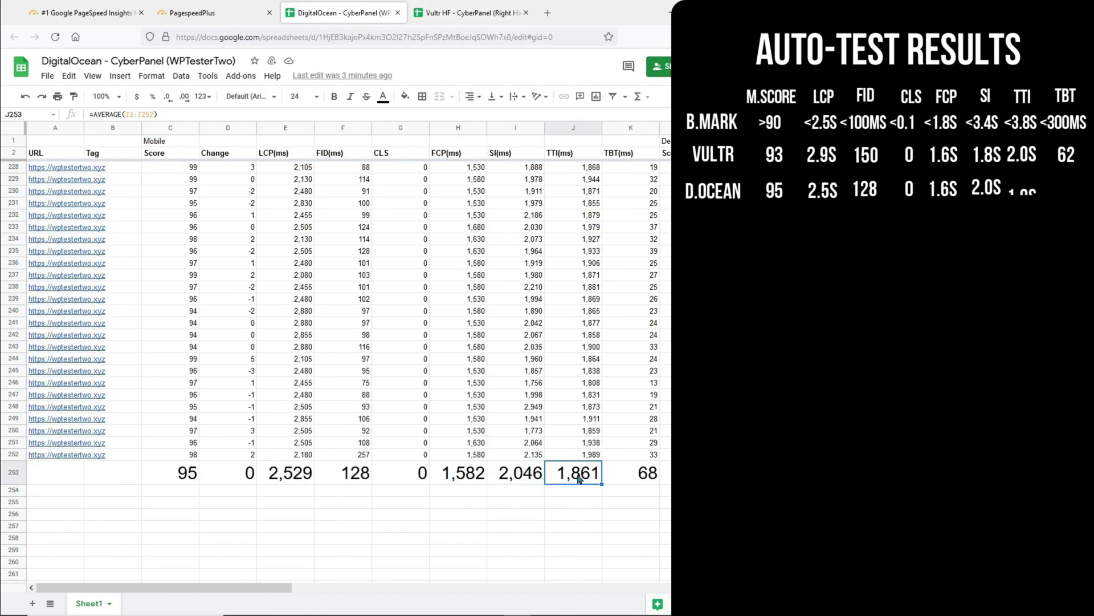
left_click(496, 13)
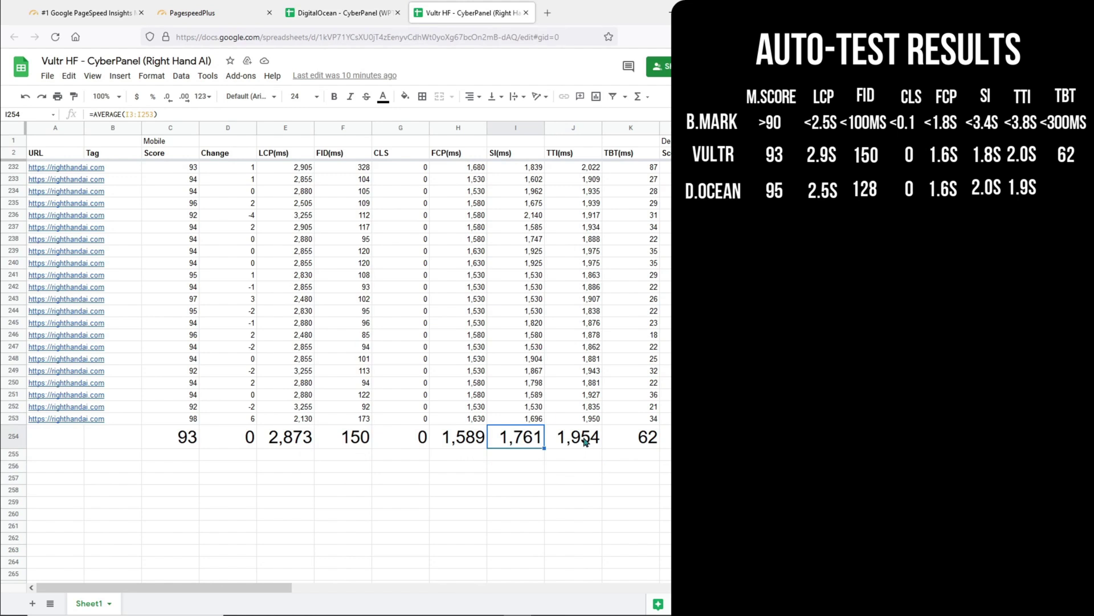
left_click(354, 17)
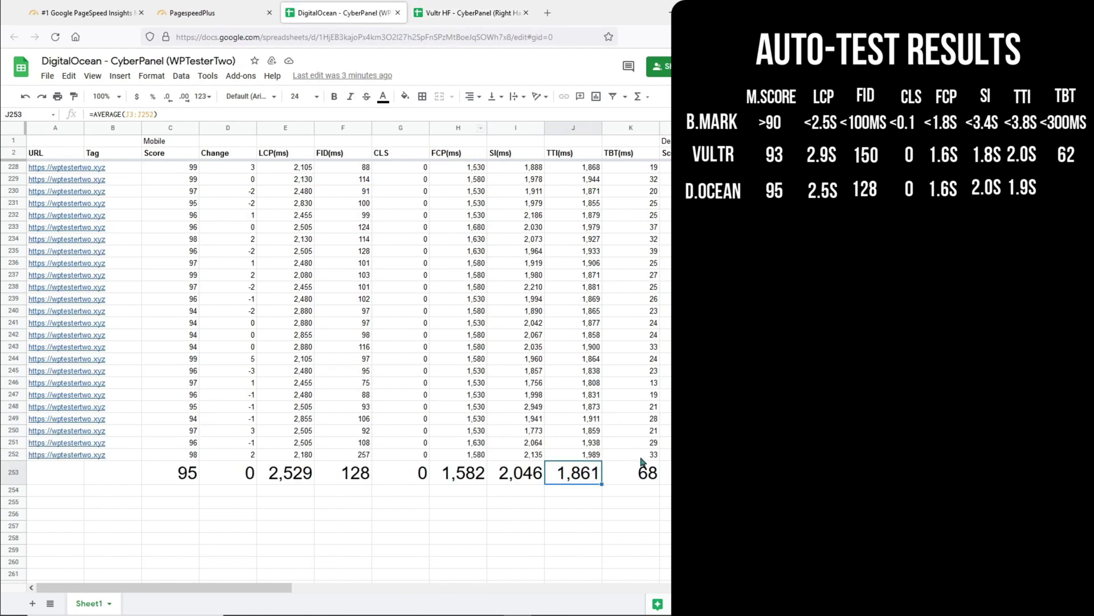
left_click(459, 12)
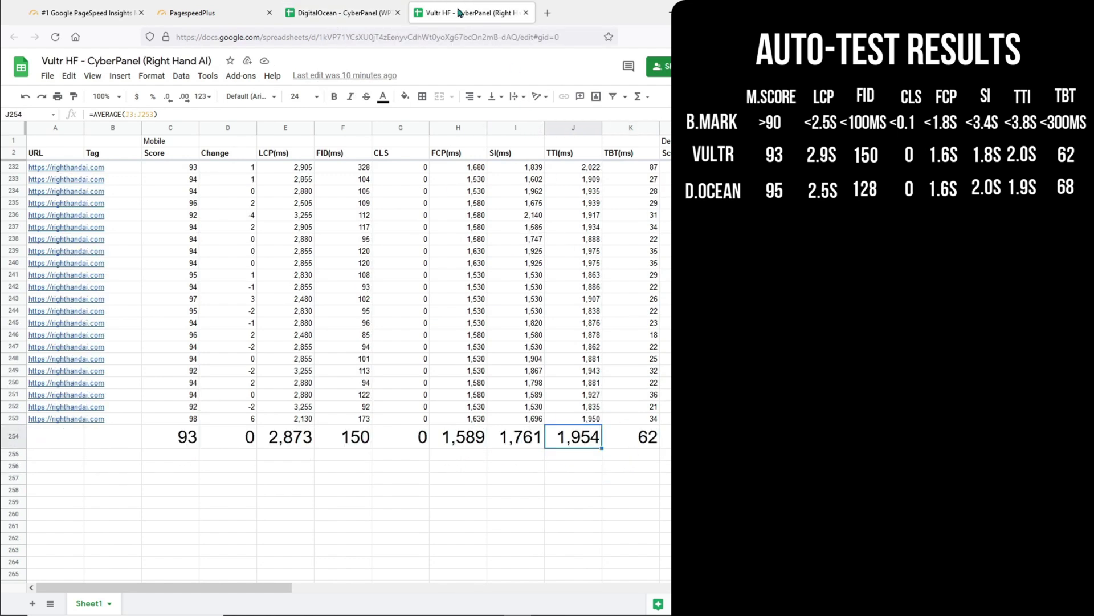
left_click(367, 14)
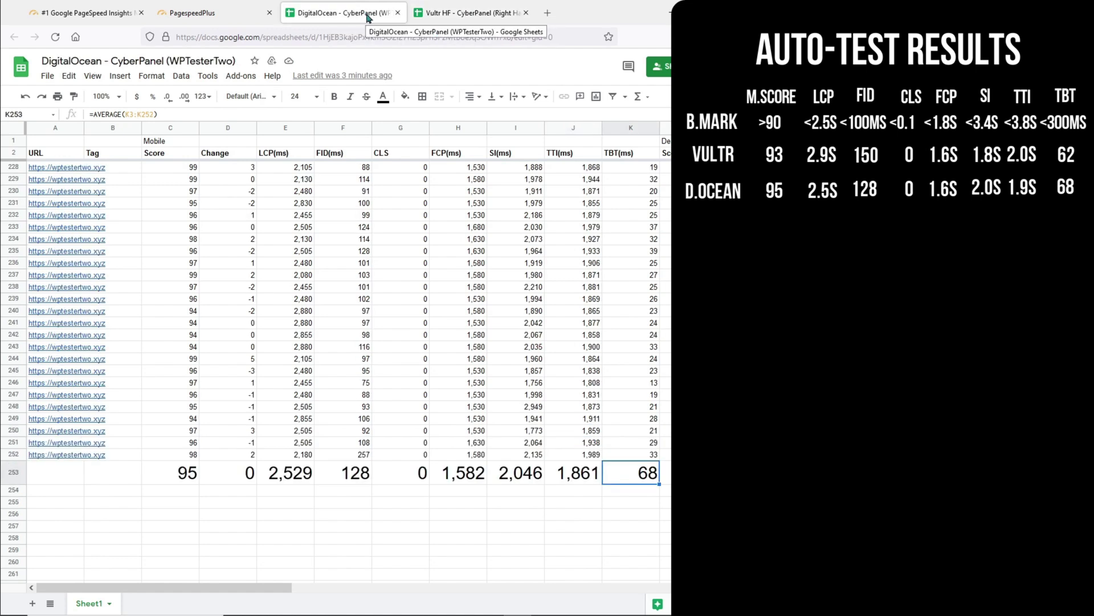
left_click_drag(631, 479, 191, 479)
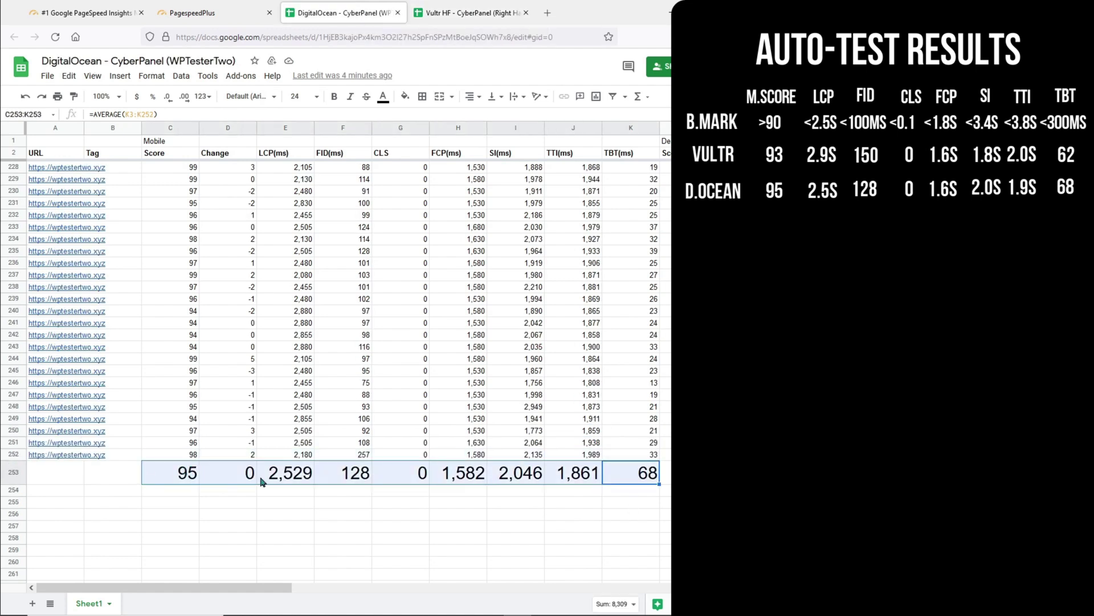
Compare DigitalOcean's average LCP and FID in E253:F253 with Vultr's averages in E254:F254.
left_click_drag(270, 479, 353, 484)
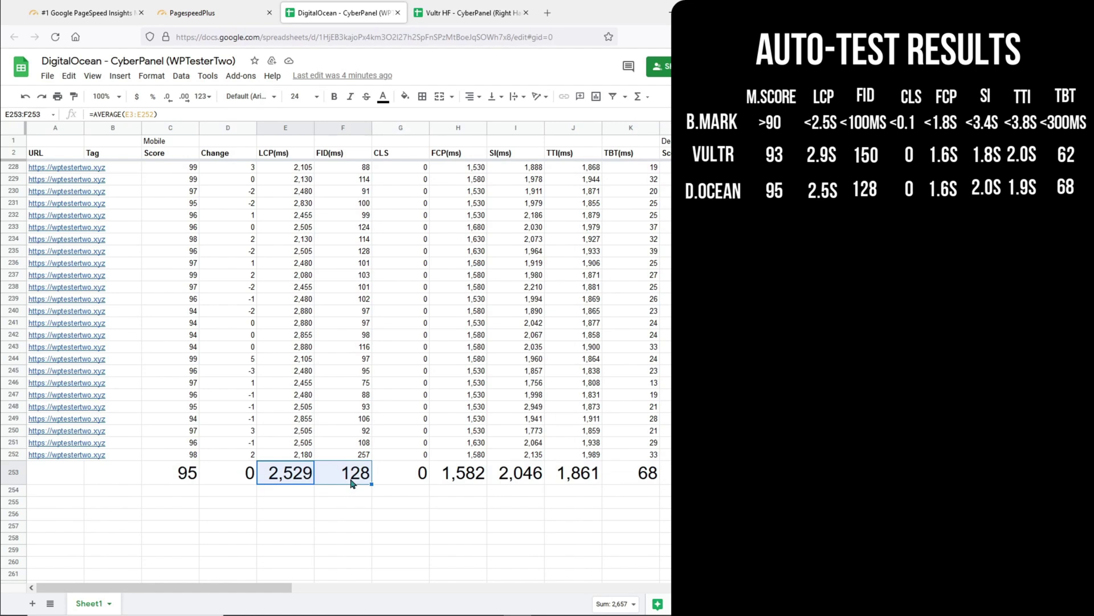
left_click(464, 12)
left_click_drag(292, 439, 361, 436)
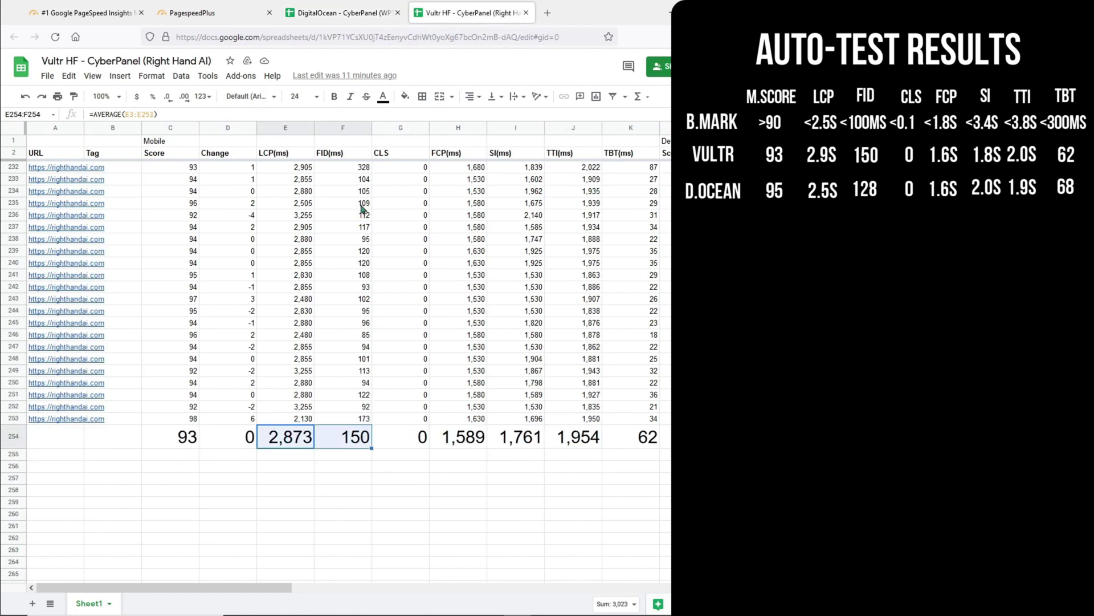
left_click(315, 16)
Open the results of the Linode - Nanode 1GB site from PageSpeedPlus in Google Sheets.
left_click(193, 13)
left_click(92, 122)
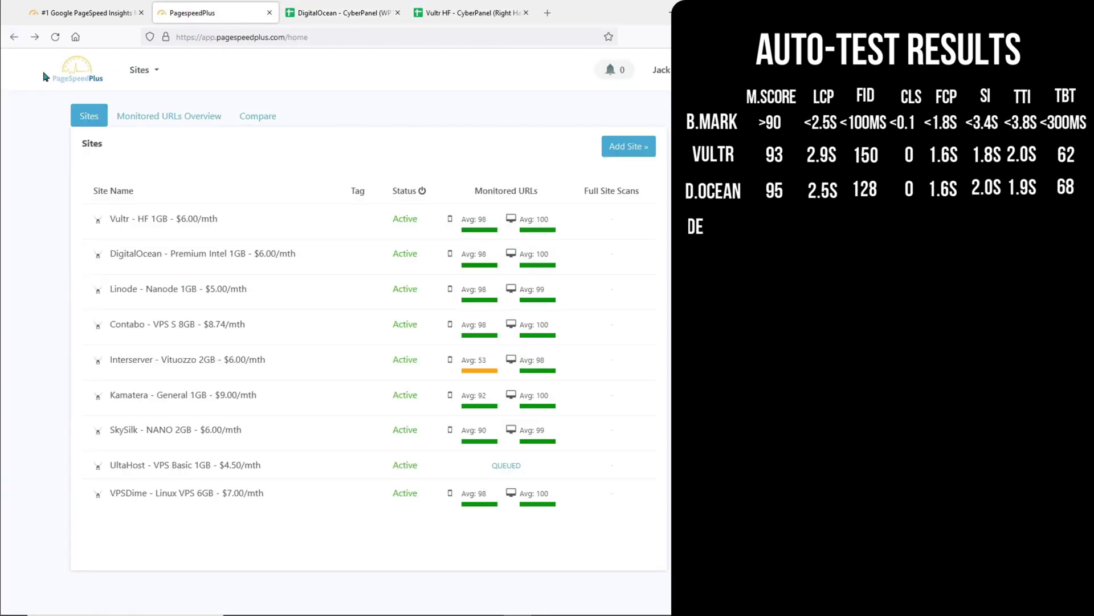
left_click(146, 292)
left_click(437, 388)
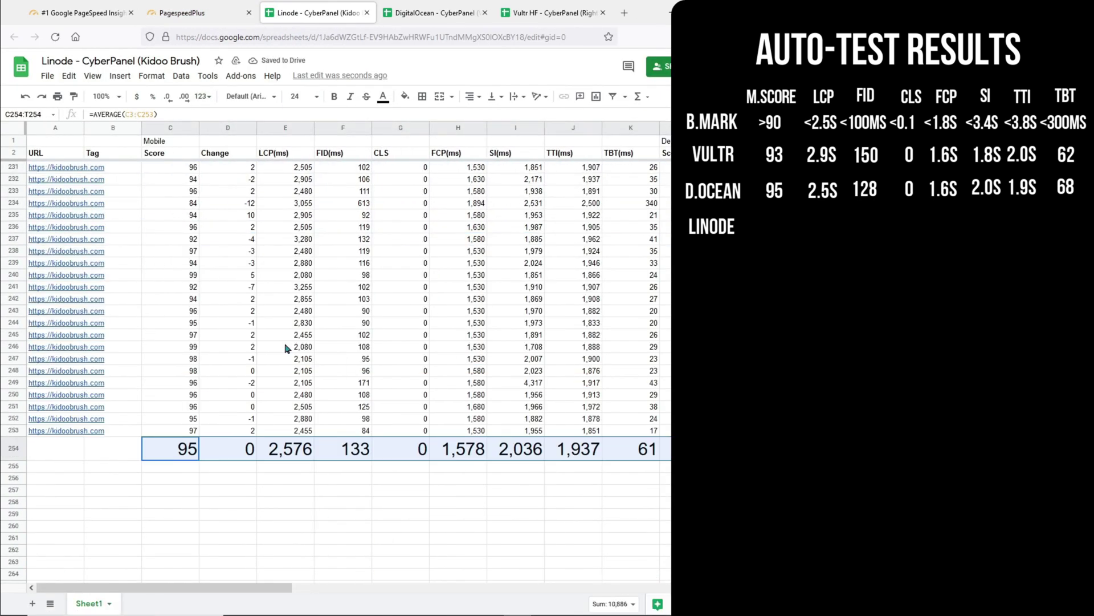
Examine Linode's average mobile score and LCP in row 254, checking LCP against the DigitalOcean and Vultr sheets.
left_click(184, 453)
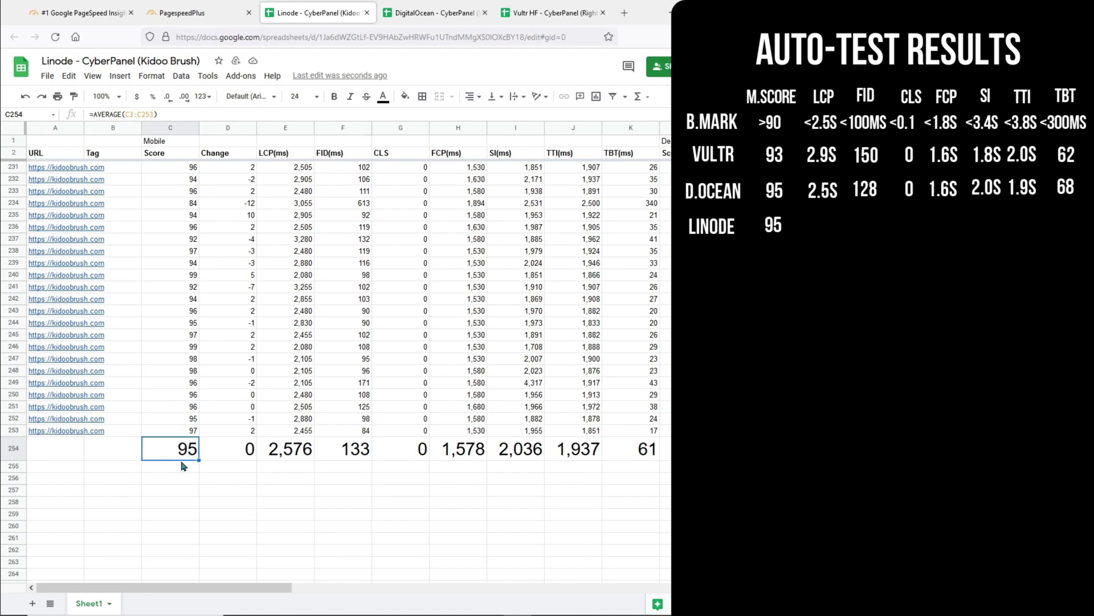
left_click(300, 456)
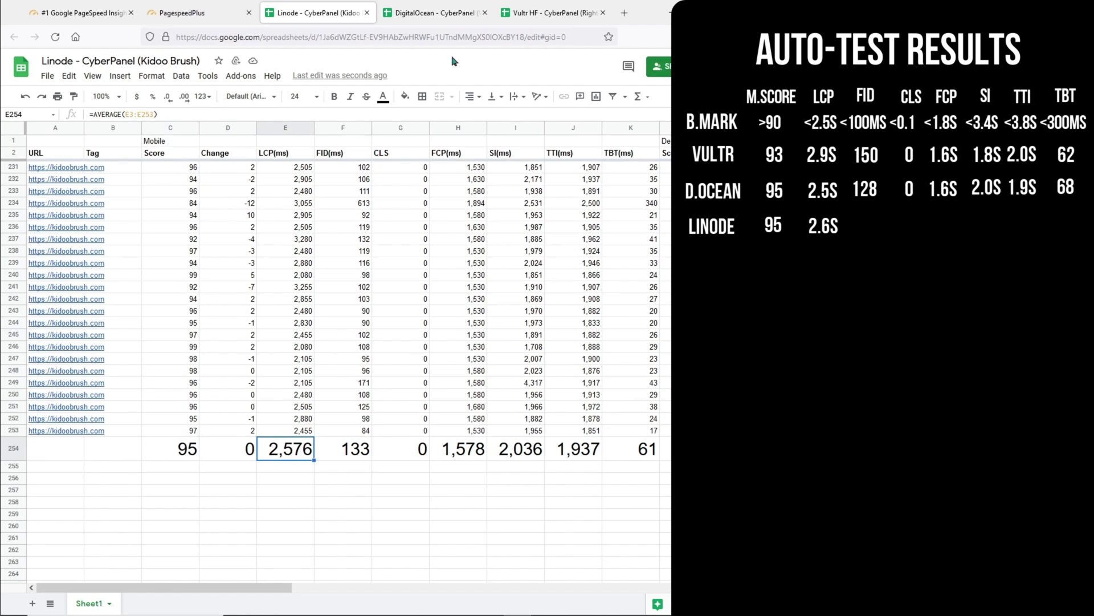
left_click(456, 16)
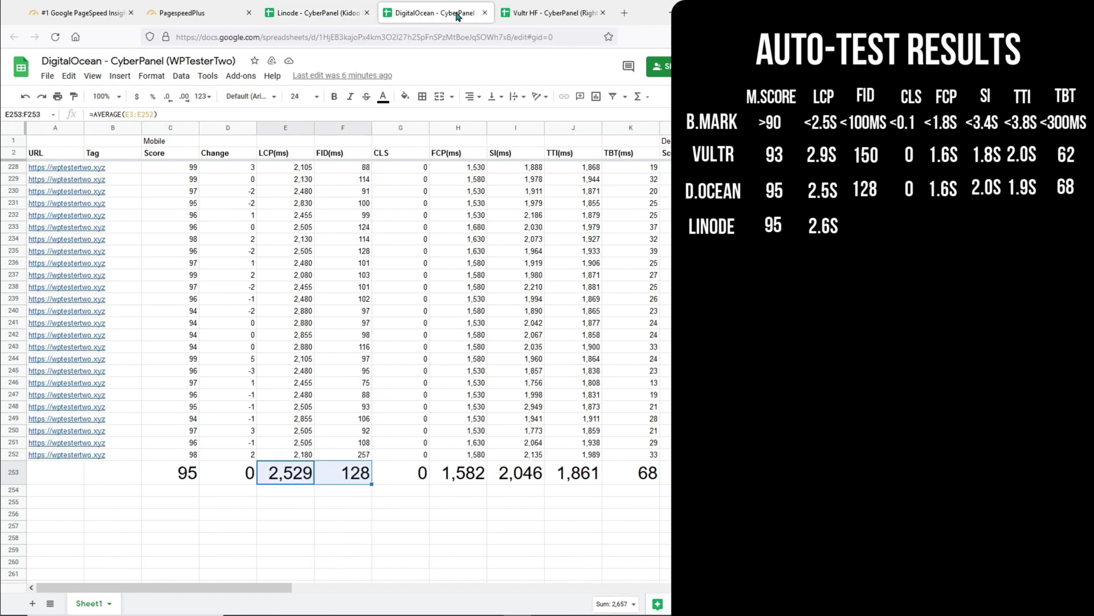
left_click(558, 13)
left_click(450, 14)
left_click(345, 18)
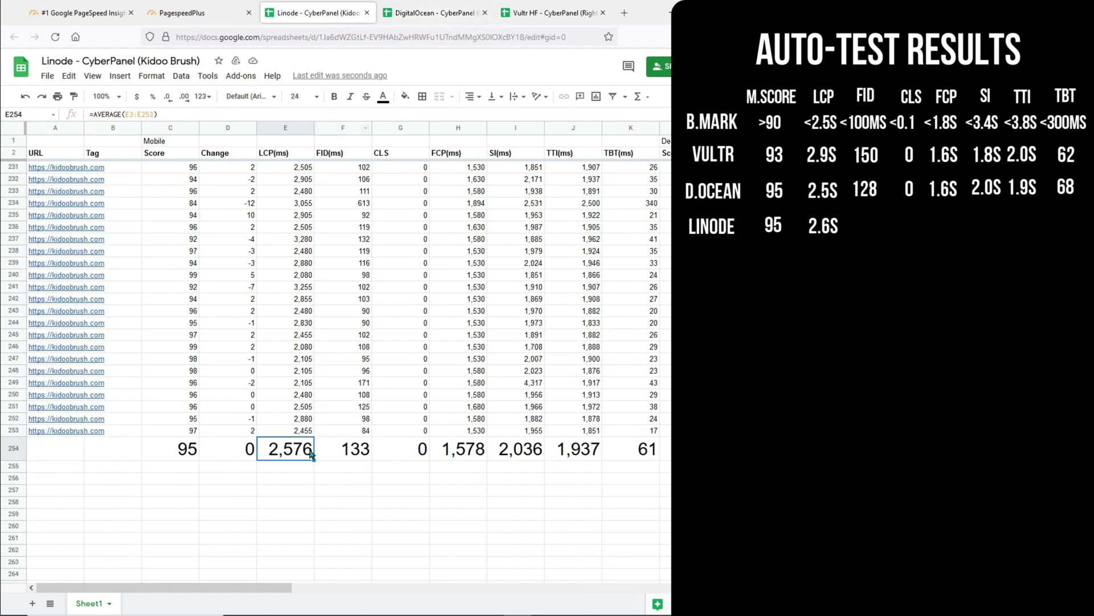
Examine Linode's average FID, CLS, FCP, SI, TTI and TBT in row 254.
left_click(346, 455)
left_click(408, 449)
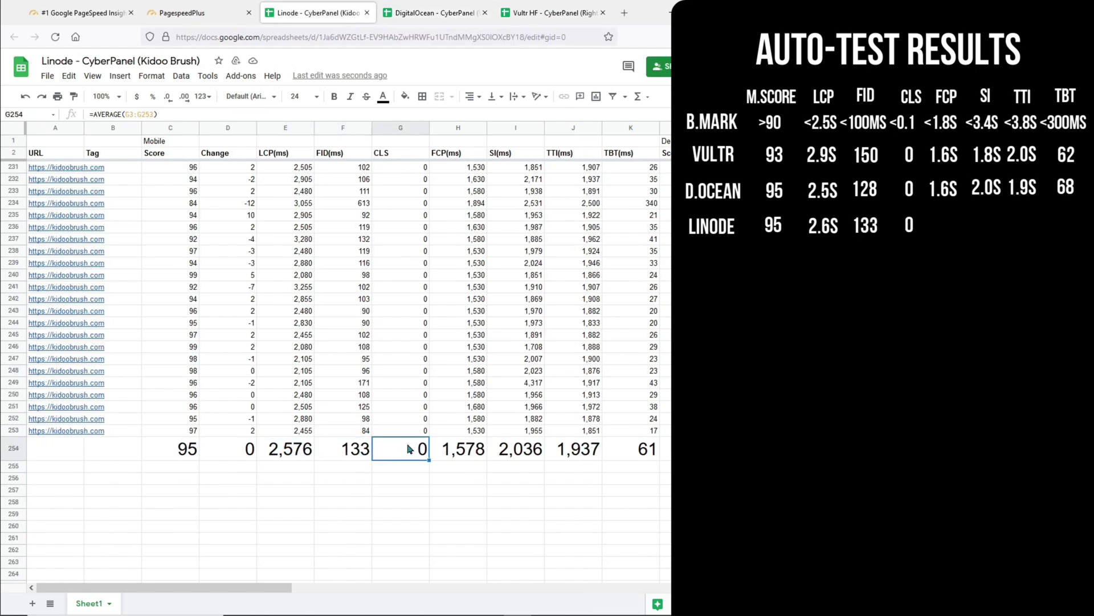
left_click(456, 450)
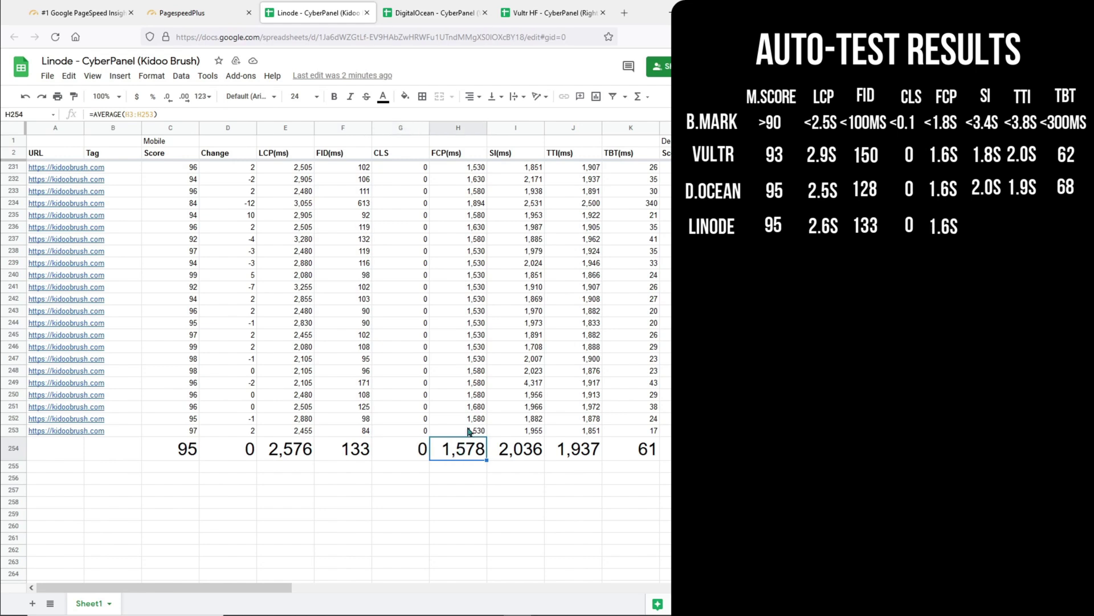
left_click(509, 459)
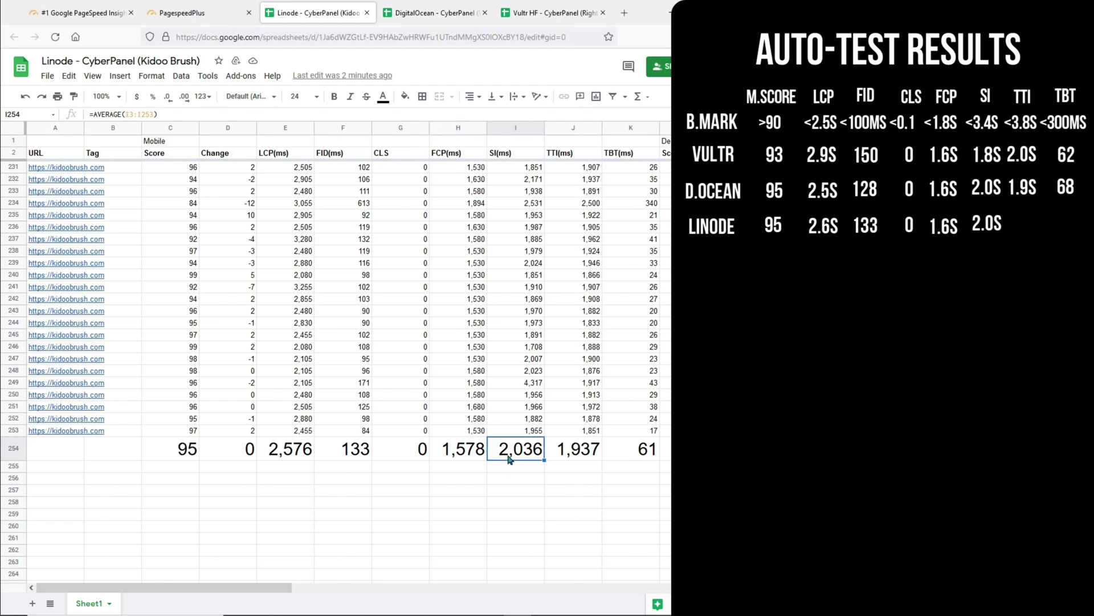
left_click(564, 451)
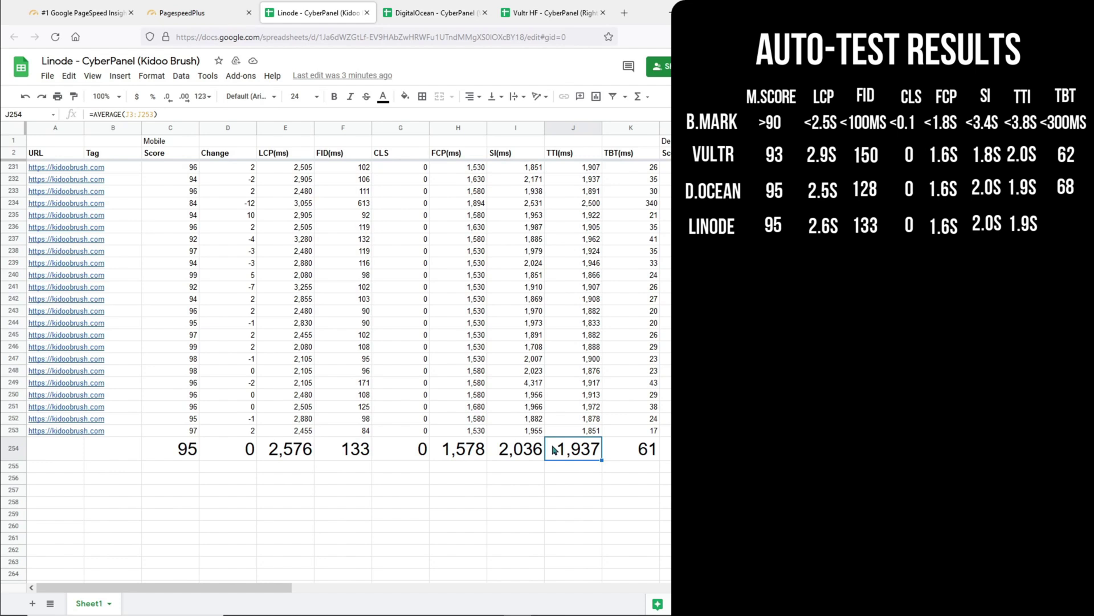
left_click(629, 448)
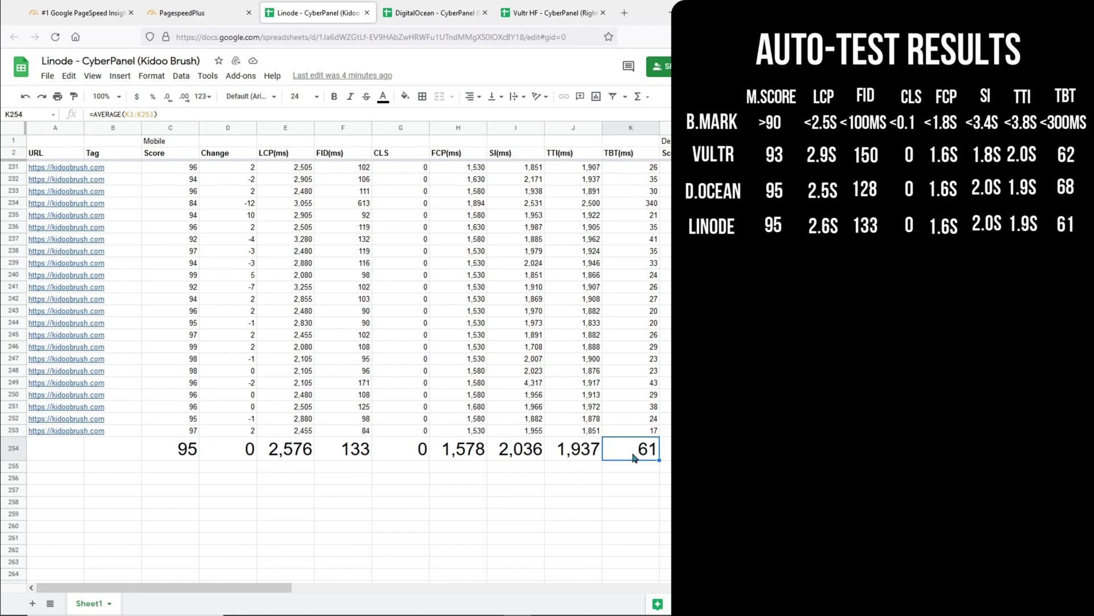
Open the Contabo - VPS S 8GB results from PageSpeedPlus in Google Sheets and enter =average(C3:C177) in C178.
left_click(171, 13)
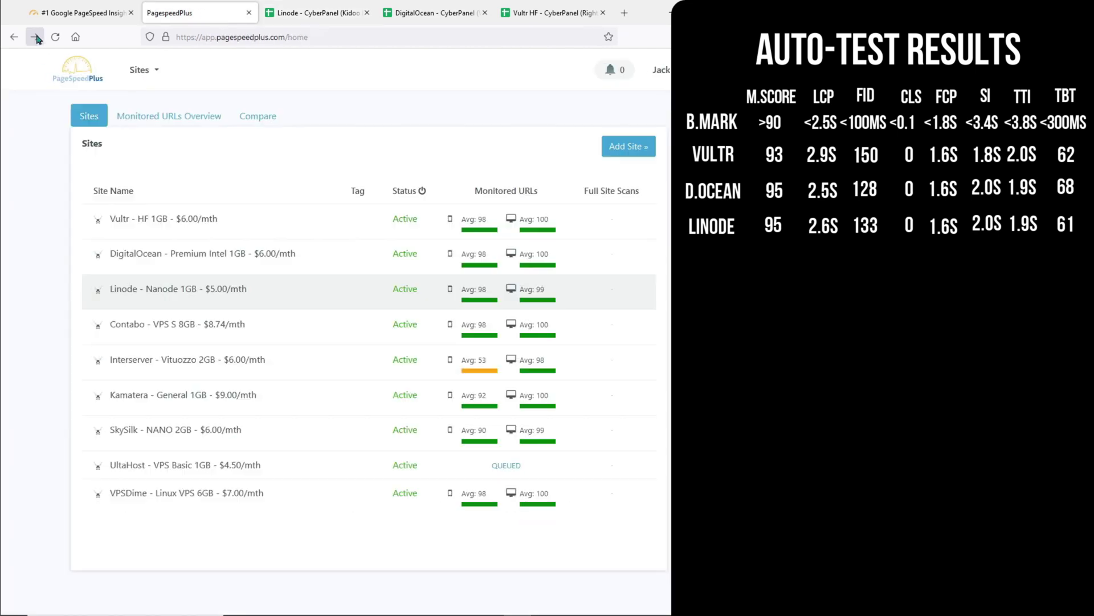
left_click(151, 323)
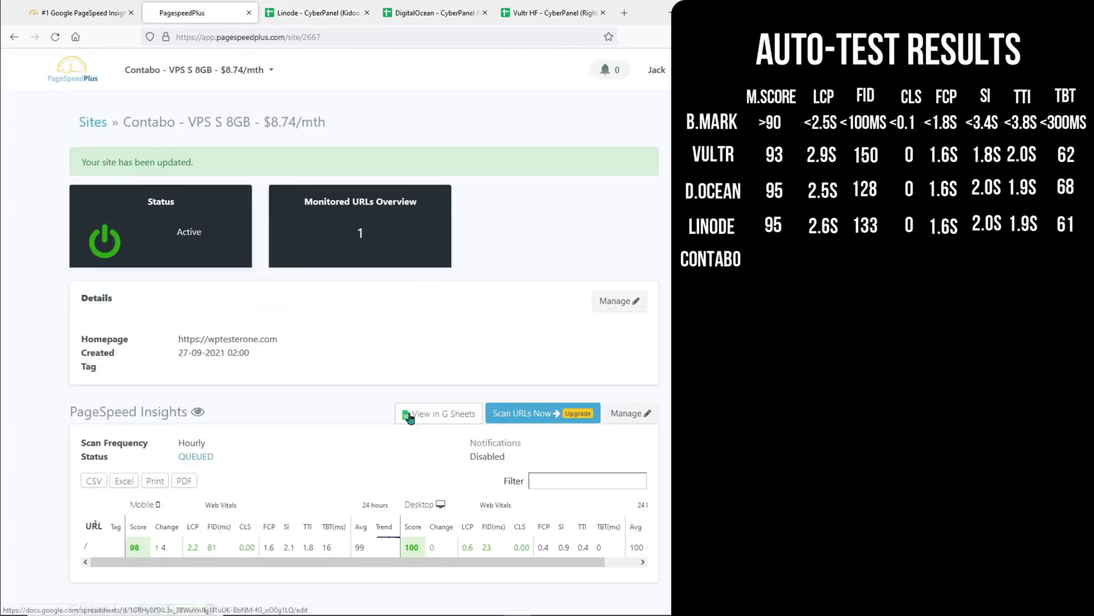
left_click(410, 417)
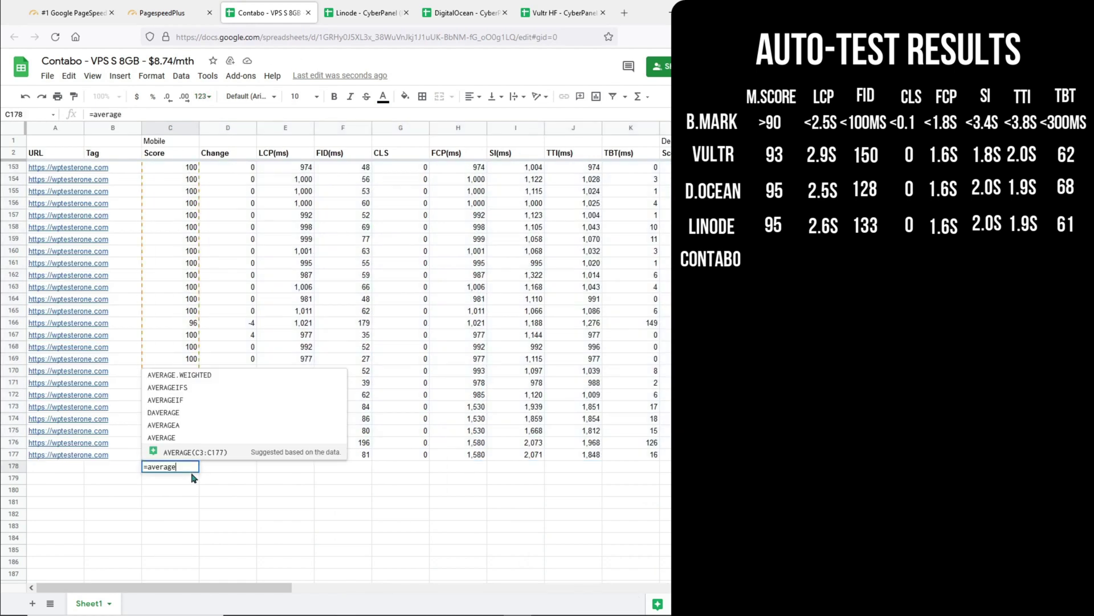
key("Tab")
key("Return")
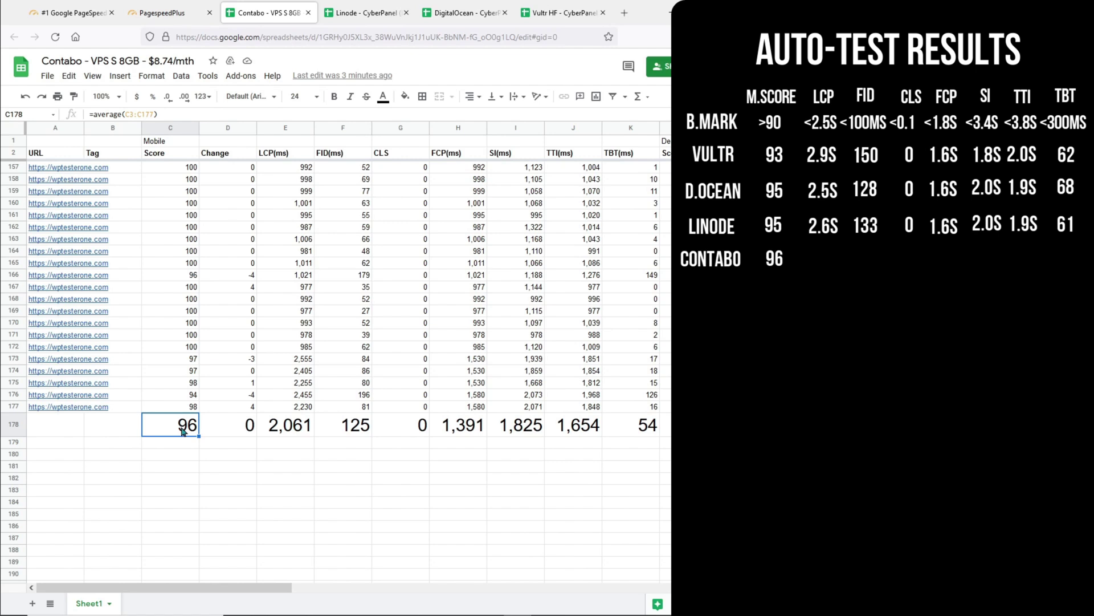
Examine Contabo's average LCP, FID, CLS, FCP, SI, TTI and TBT in row 178.
left_click(298, 434)
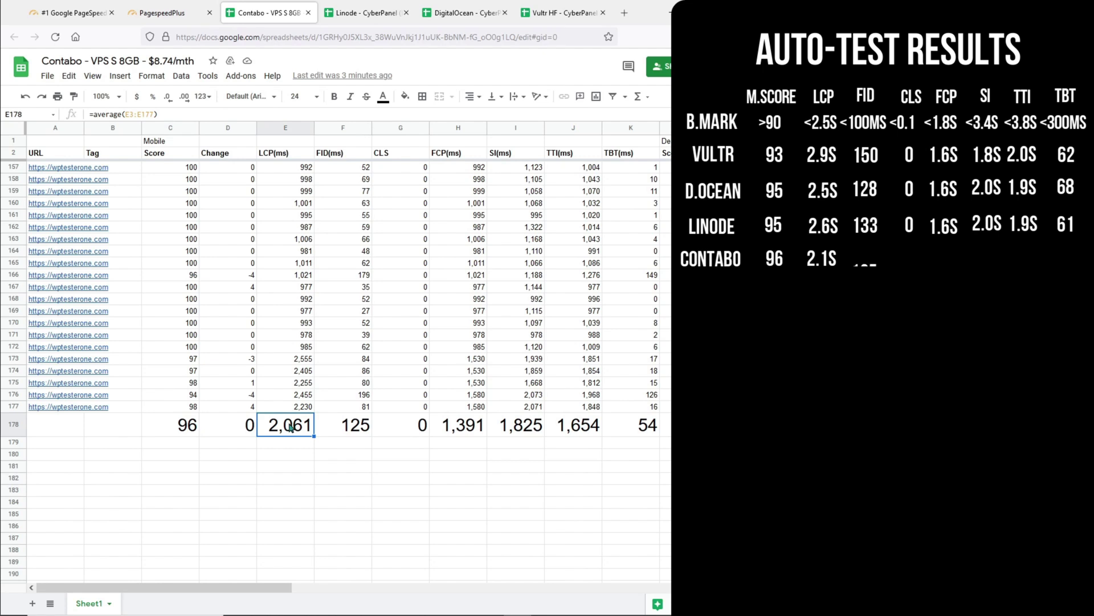
left_click(332, 430)
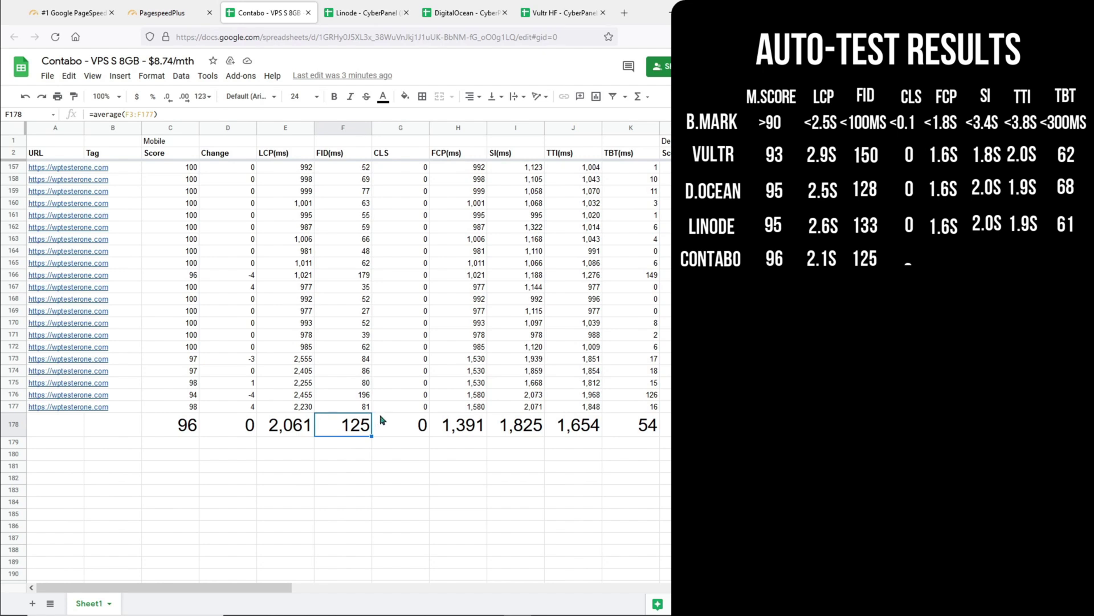
left_click(396, 425)
left_click(451, 428)
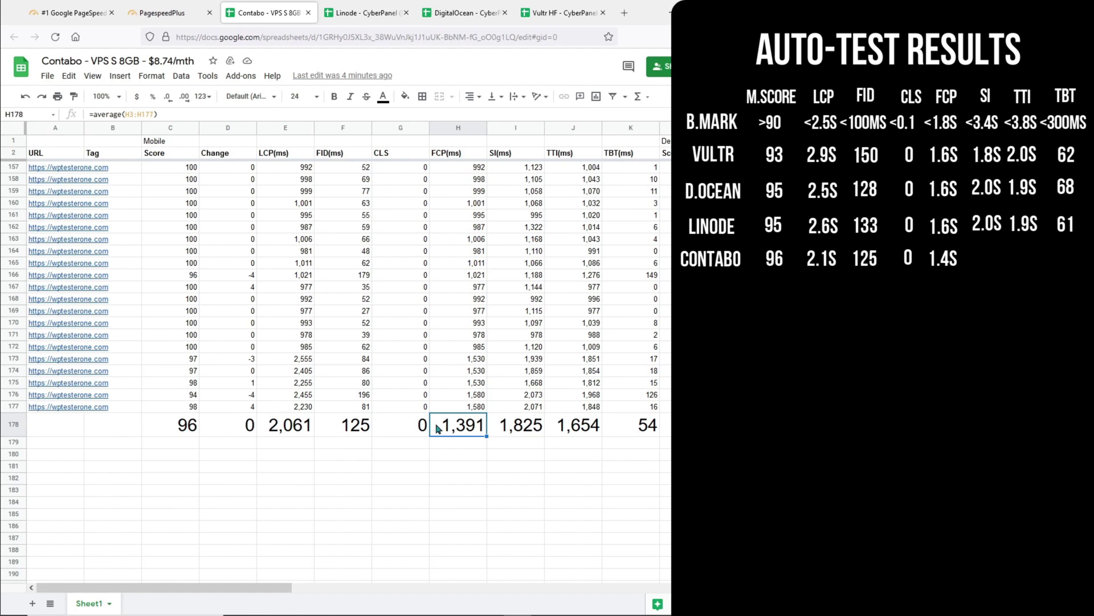
left_click(522, 425)
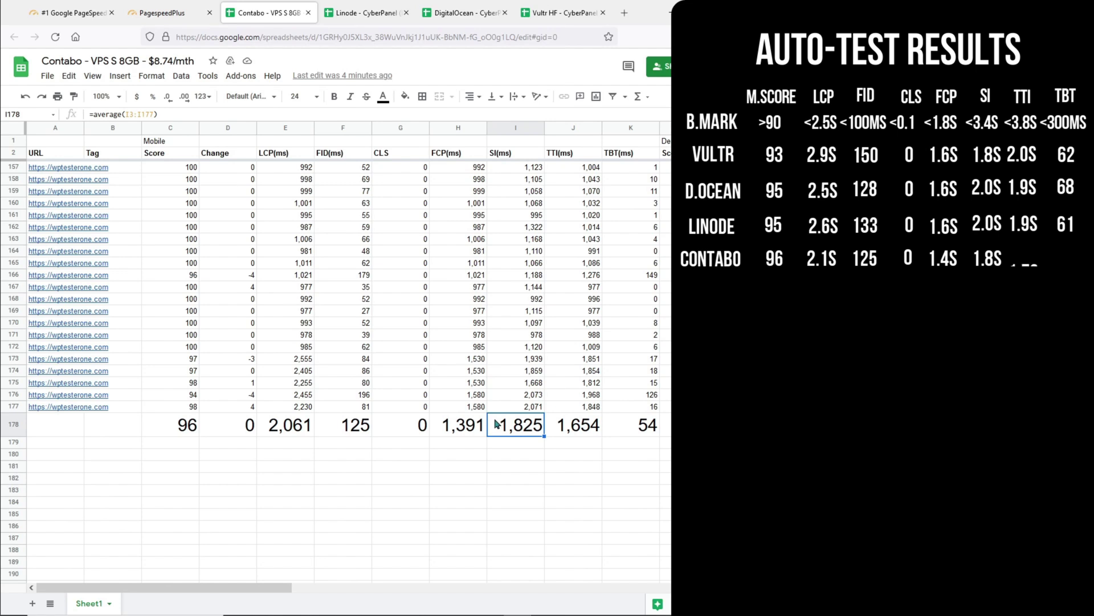
left_click(552, 426)
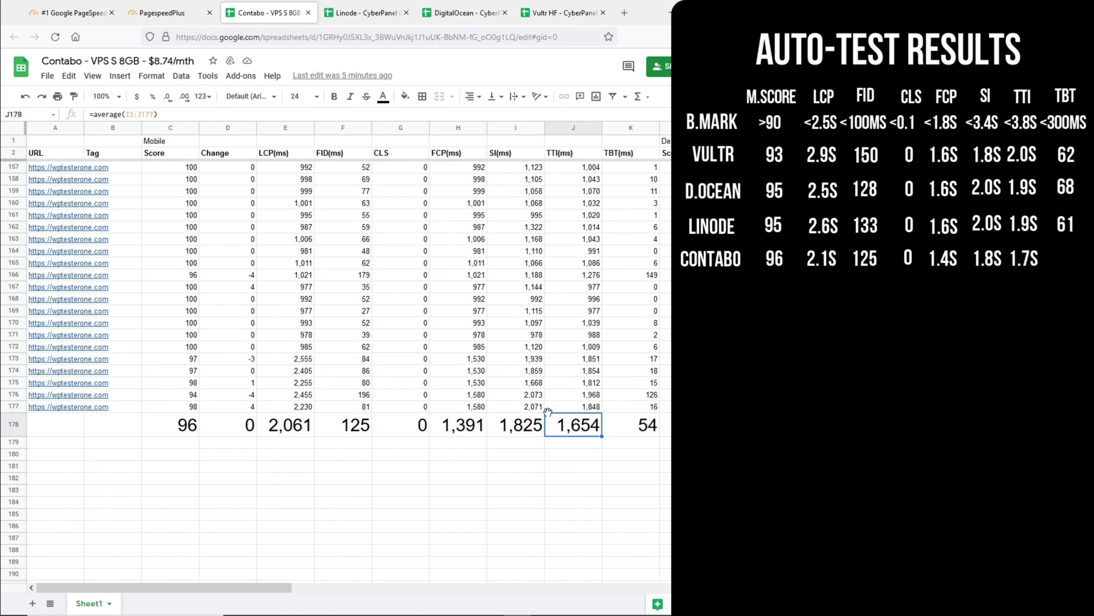
left_click(651, 435)
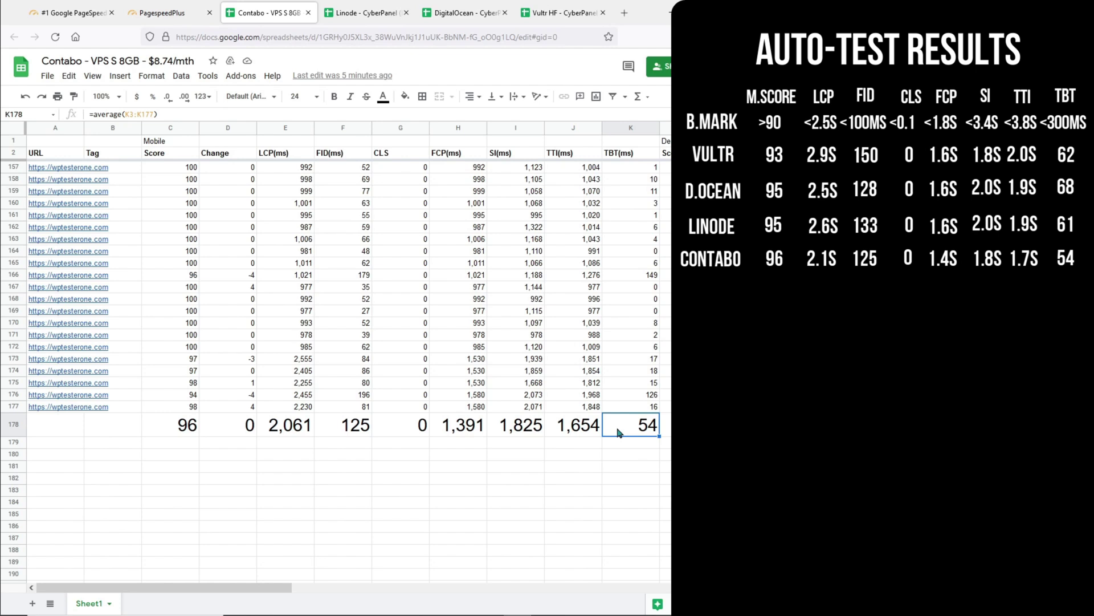
Open the Interserver - Vituozzo 2GB results from PageSpeedPlus in Google Sheets and review the averages in E178:K178.
left_click(162, 13)
left_click(14, 36)
left_click(14, 36)
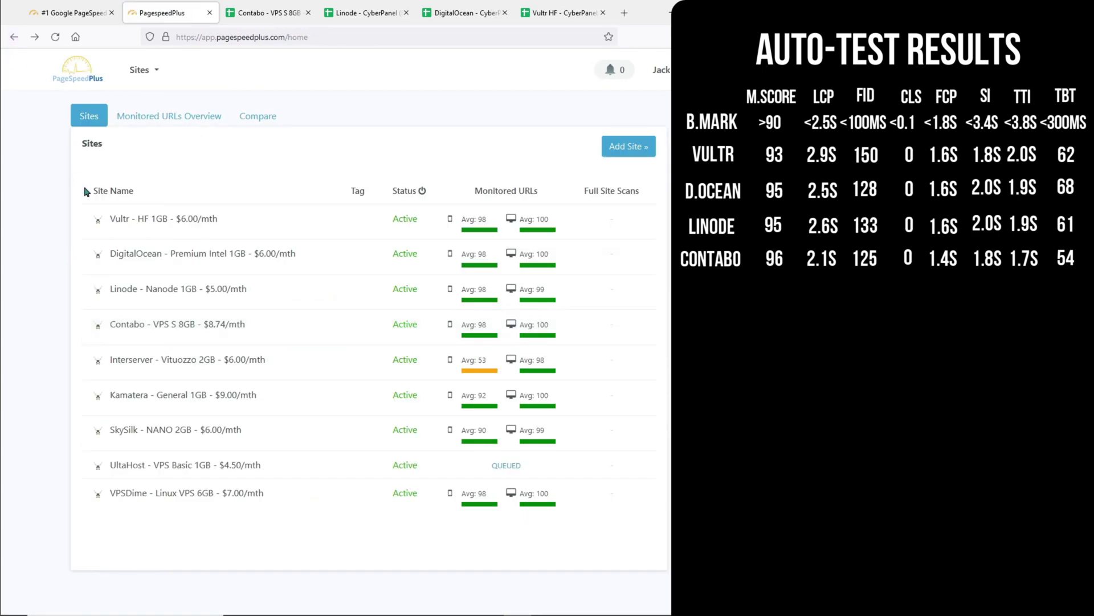
left_click(147, 360)
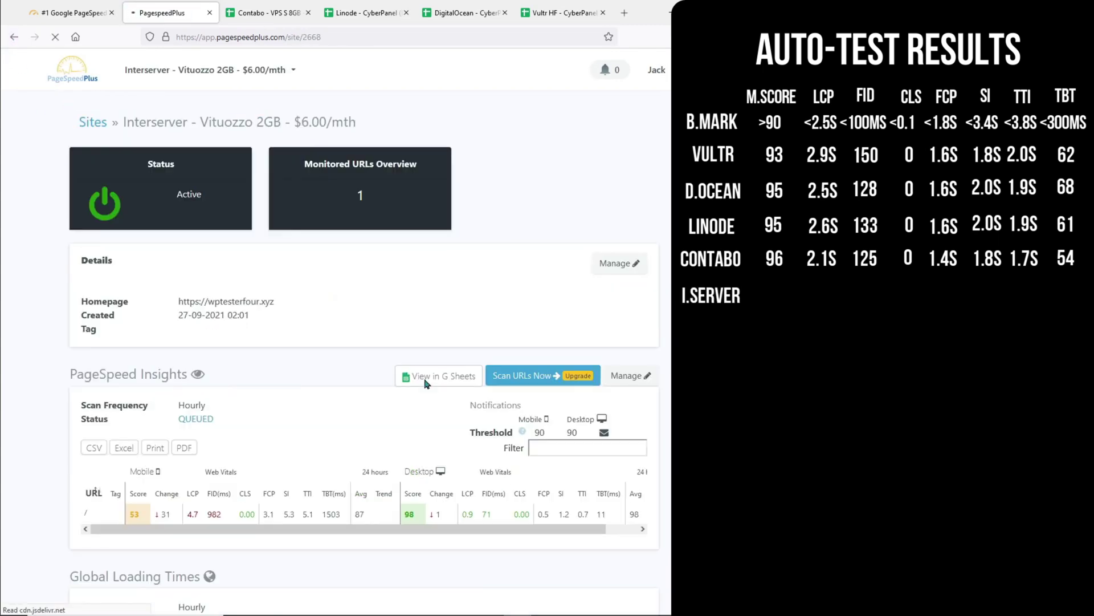
left_click(439, 376)
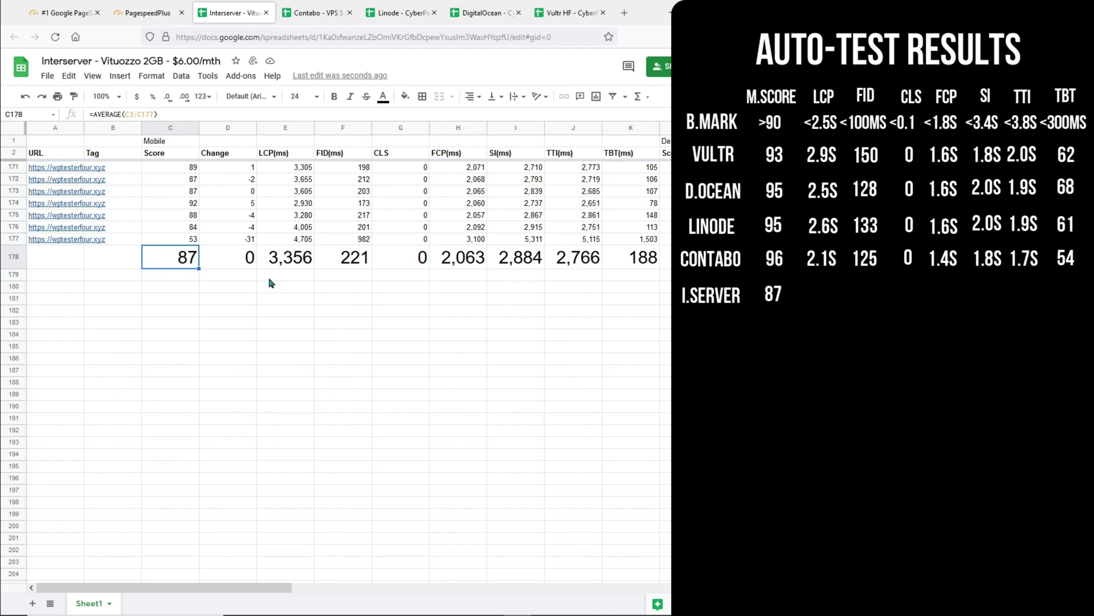
left_click_drag(274, 263, 650, 268)
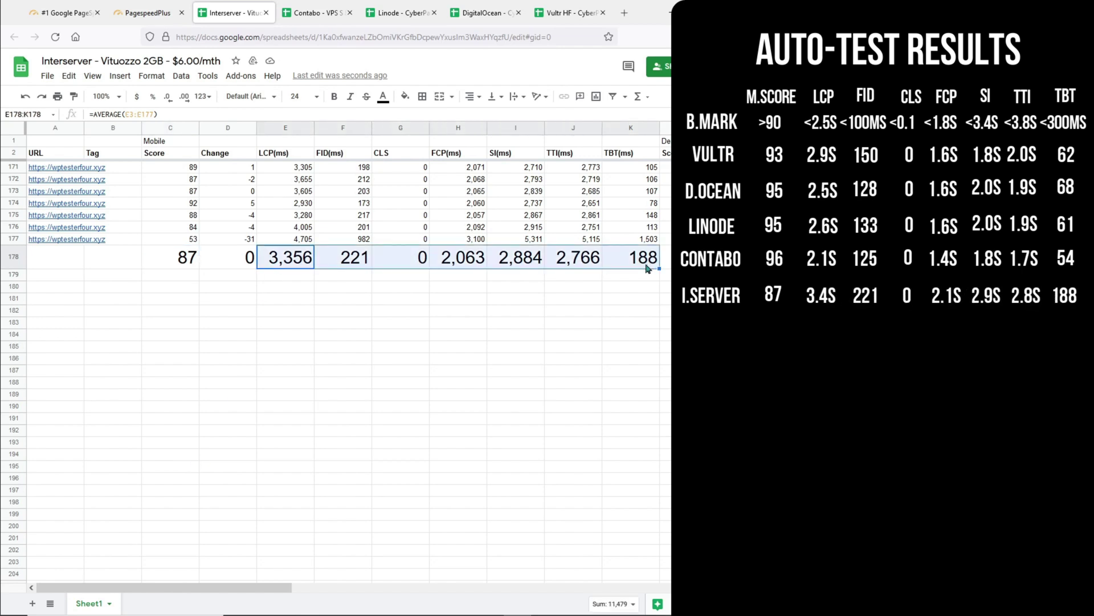
Open the results of the Kamatera - General 1GB site from PageSpeedPlus in Google Sheets.
left_click(149, 13)
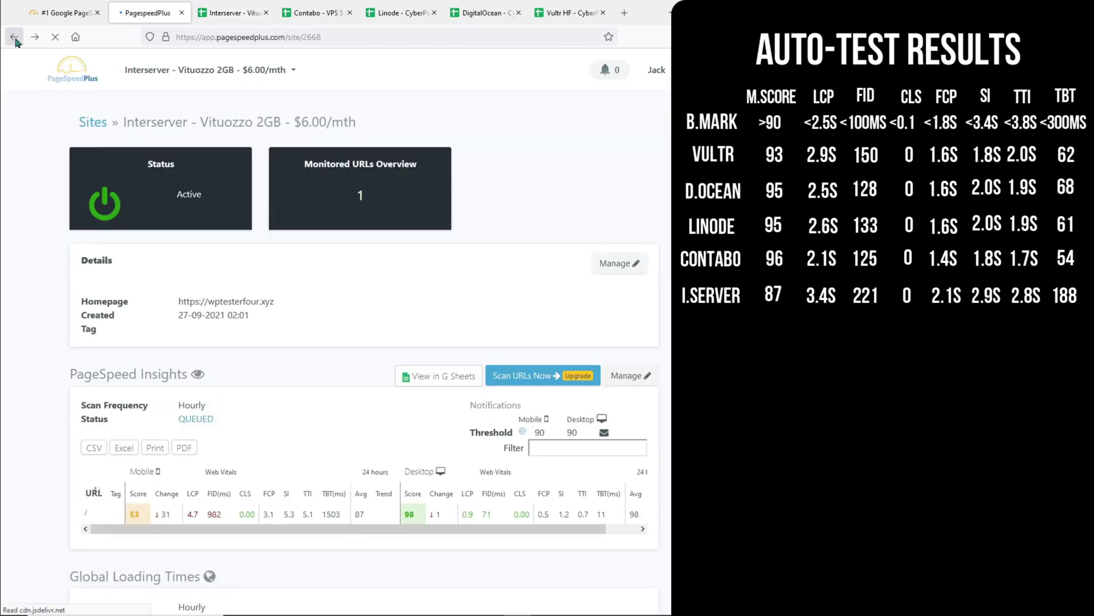
left_click(15, 37)
left_click(149, 400)
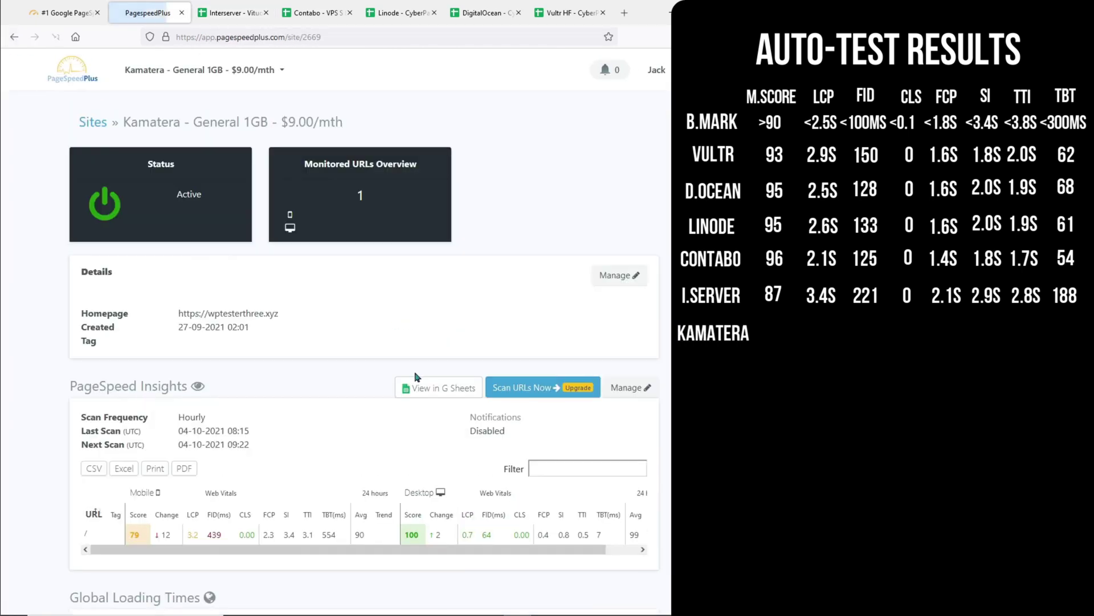
left_click(513, 386)
Average Kamatera's metric columns in C179:T179 with =AVERAGE(C3:C178), show no decimals, and set the row to font size 24.
scroll(336, 359, "down", 15)
key("ctrl+v")
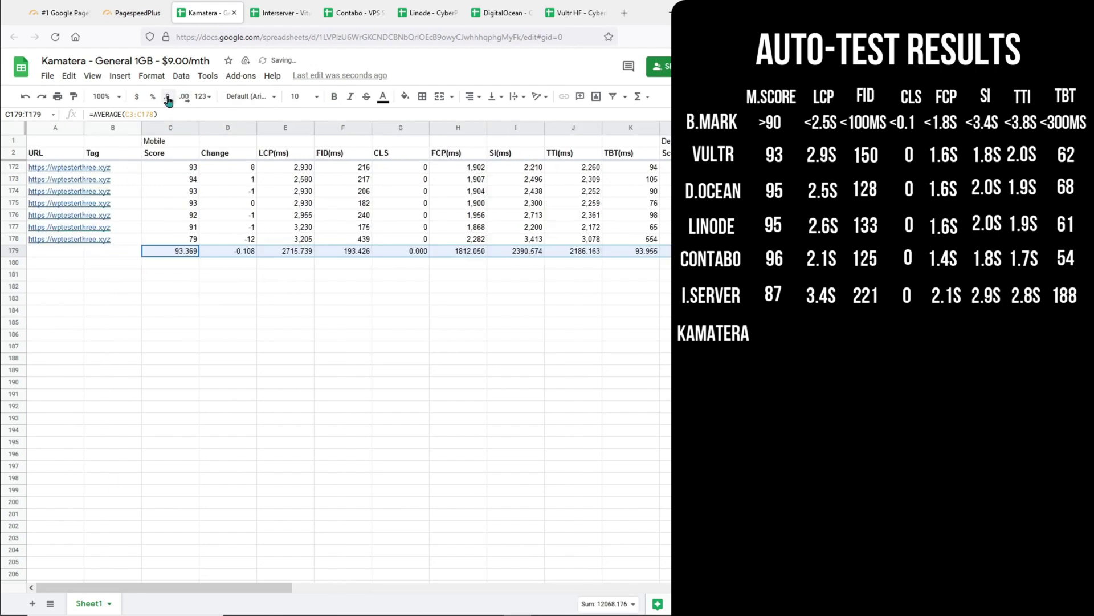
left_click(294, 96)
left_click(296, 268)
Examine Kamatera's average mobile score, LCP, FID, CLS, FCP, SI, TTI and TBT in row 179.
left_click(168, 406)
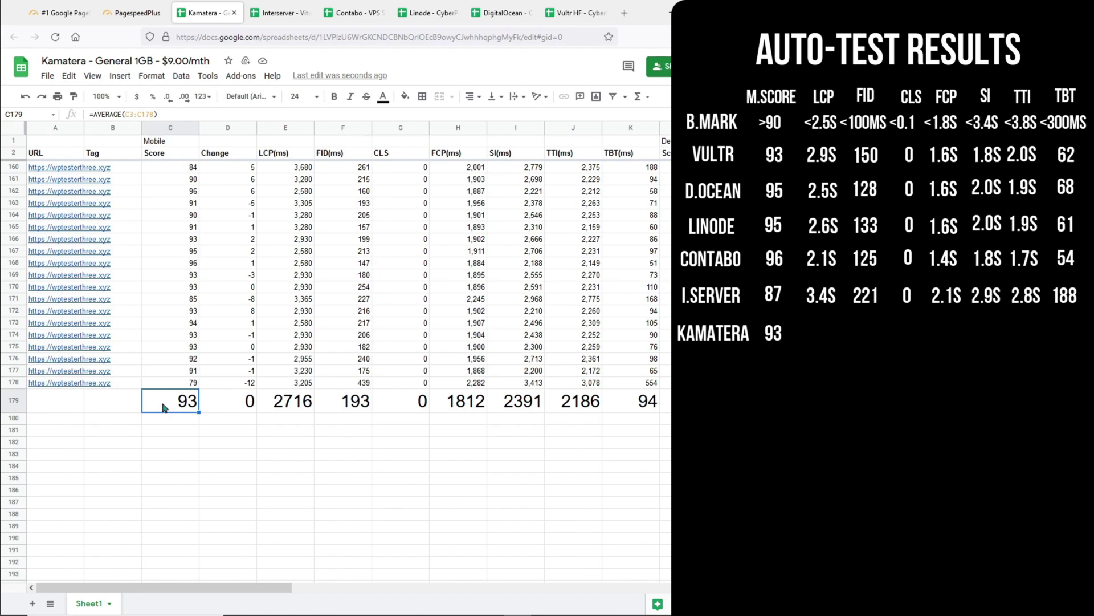
left_click(302, 402)
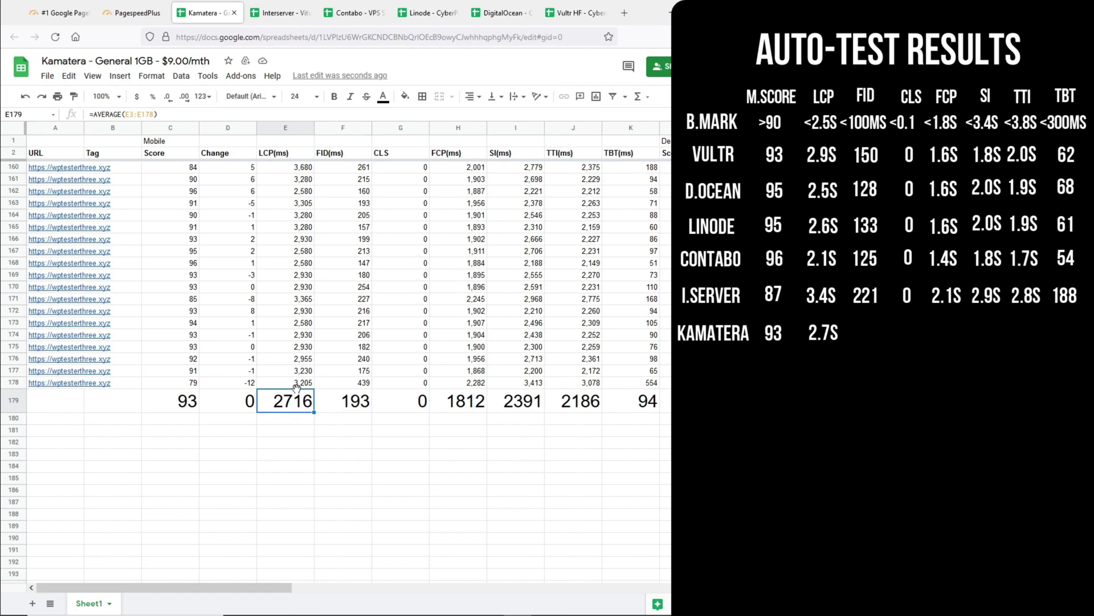
left_click(345, 405)
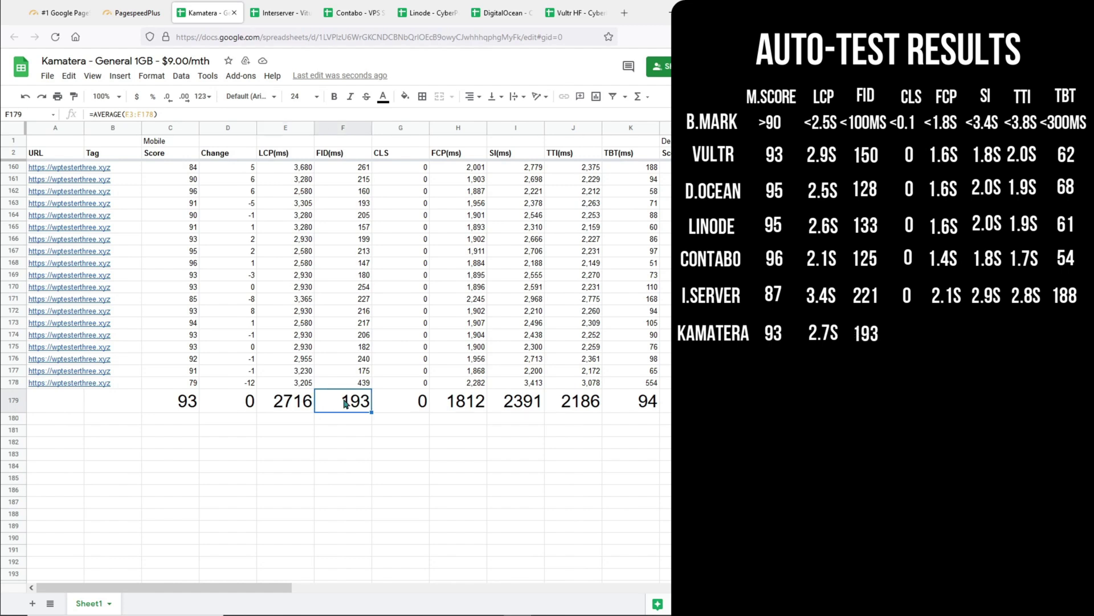
left_click(395, 402)
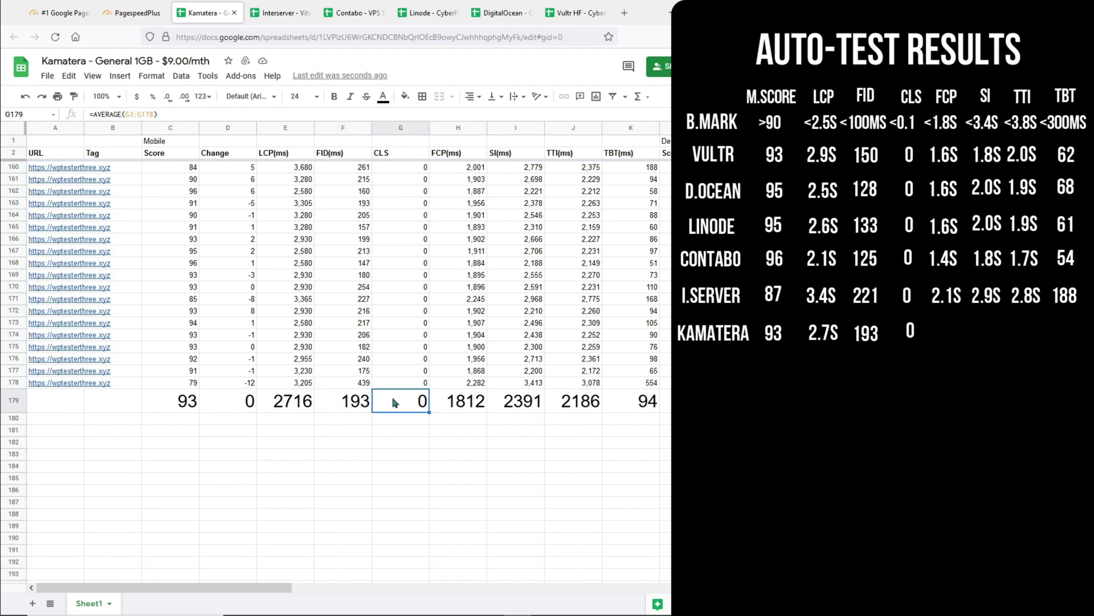
left_click(447, 402)
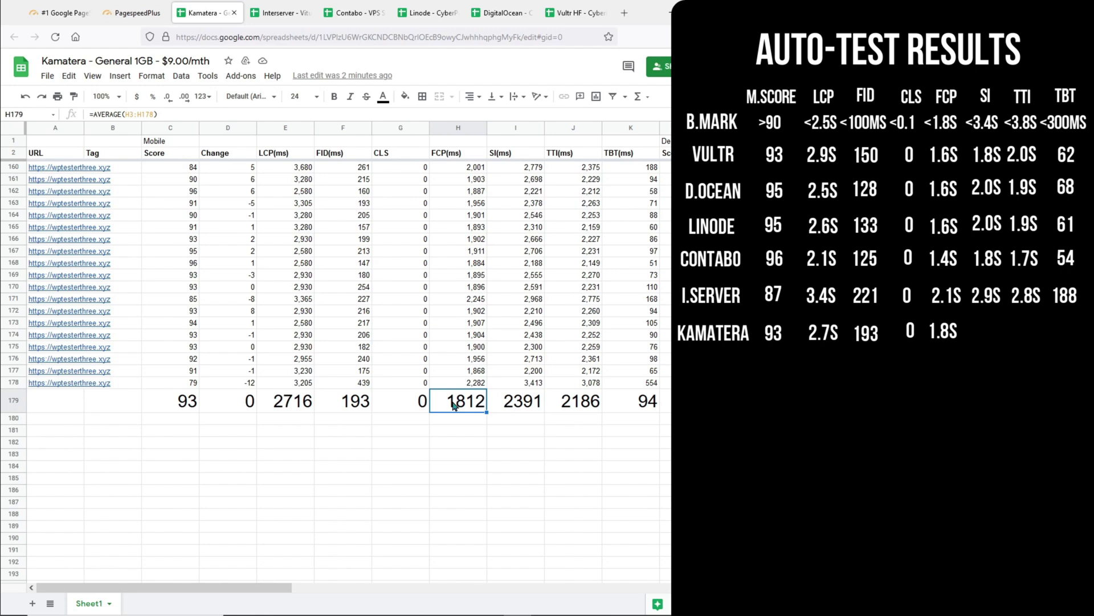
left_click(505, 404)
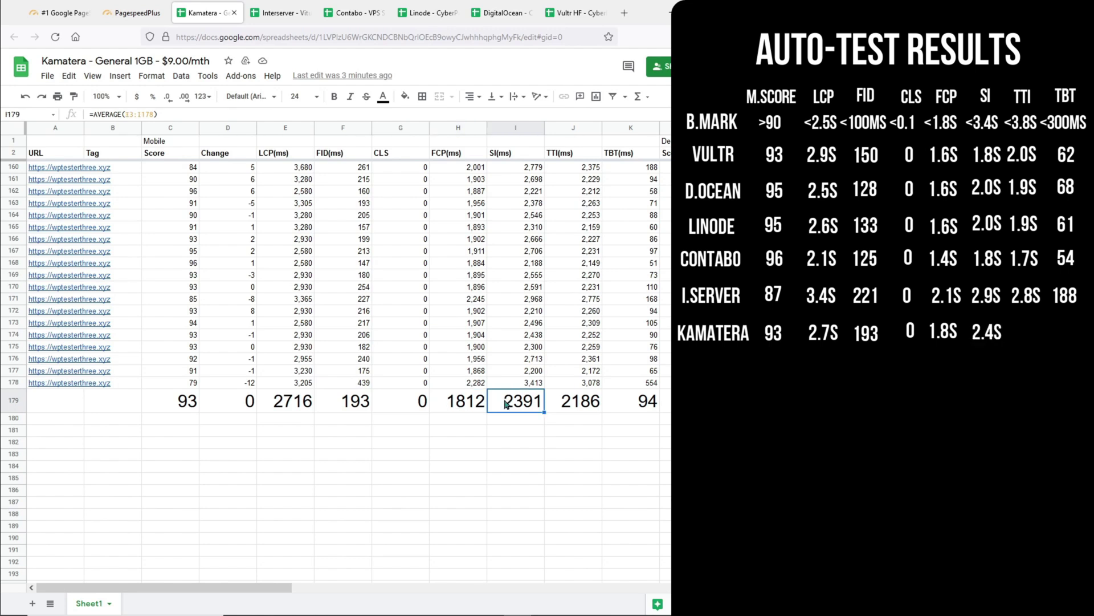
left_click(580, 404)
left_click(645, 404)
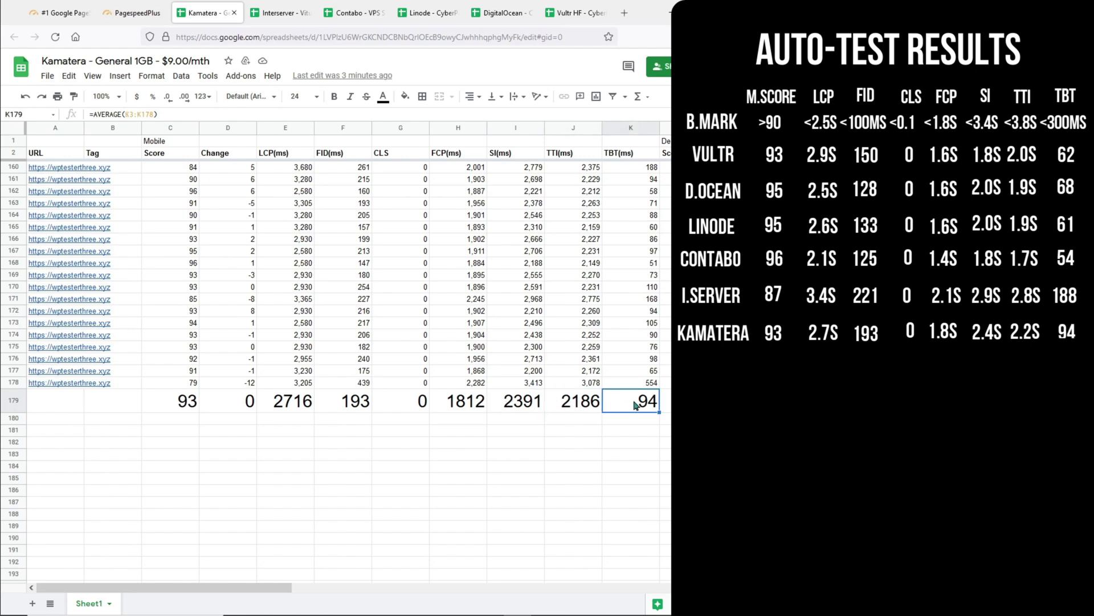
Open the results of the SkySilk - NANO 2GB site from PageSpeedPlus in Google Sheets.
left_click(131, 12)
left_click(15, 36)
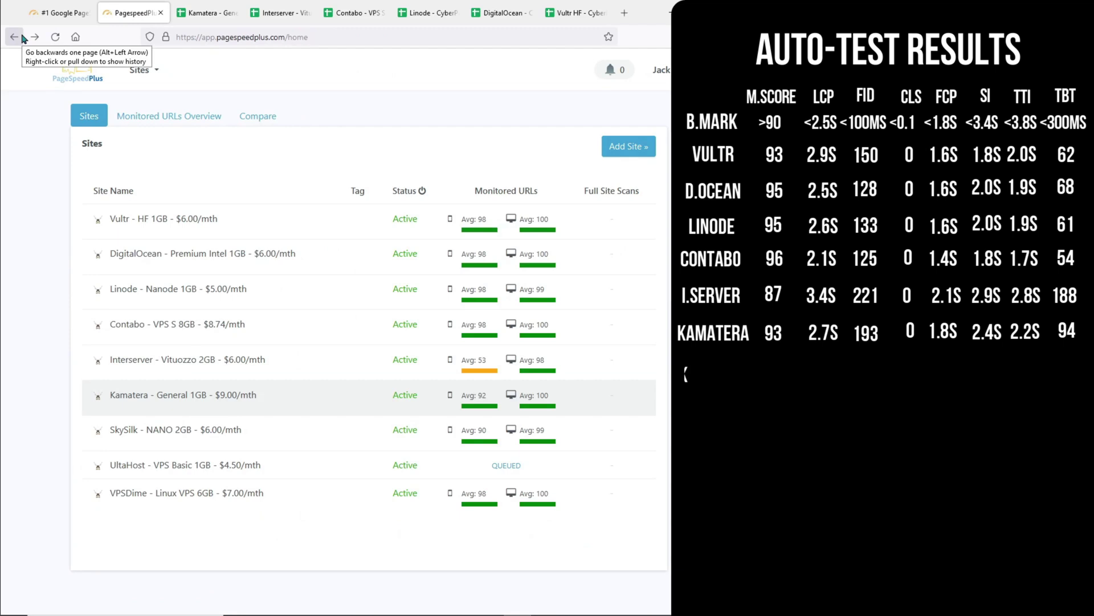
left_click(171, 436)
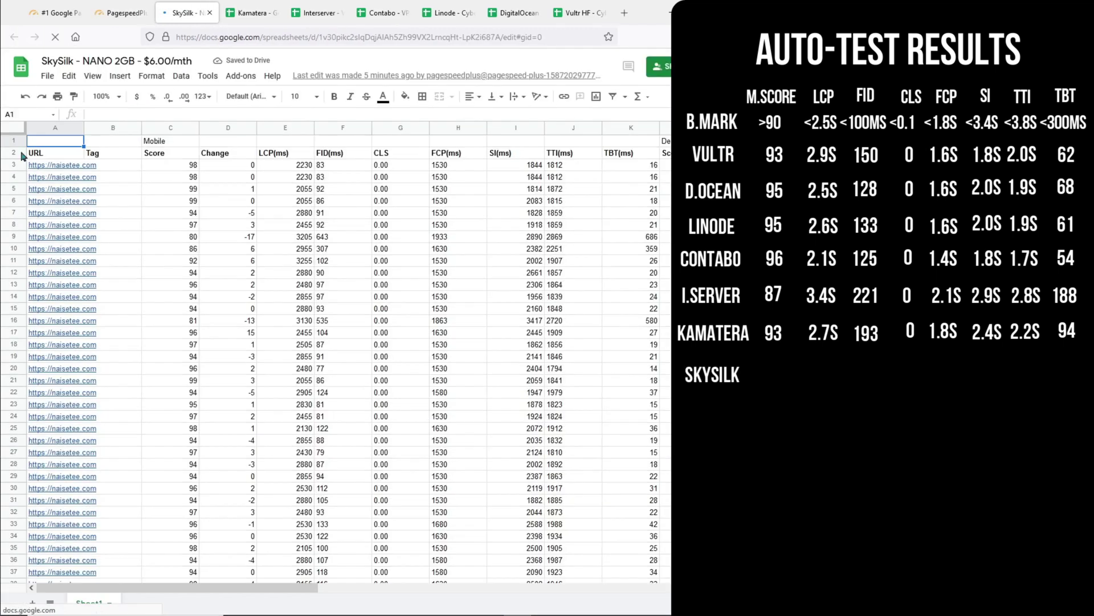
Average SkySilk's metric columns in row 179 with =AVERAGE(C3:C178) at font size 24, and review E179:K179.
scroll(579, 574, "right", 10)
key("ctrl+Down")
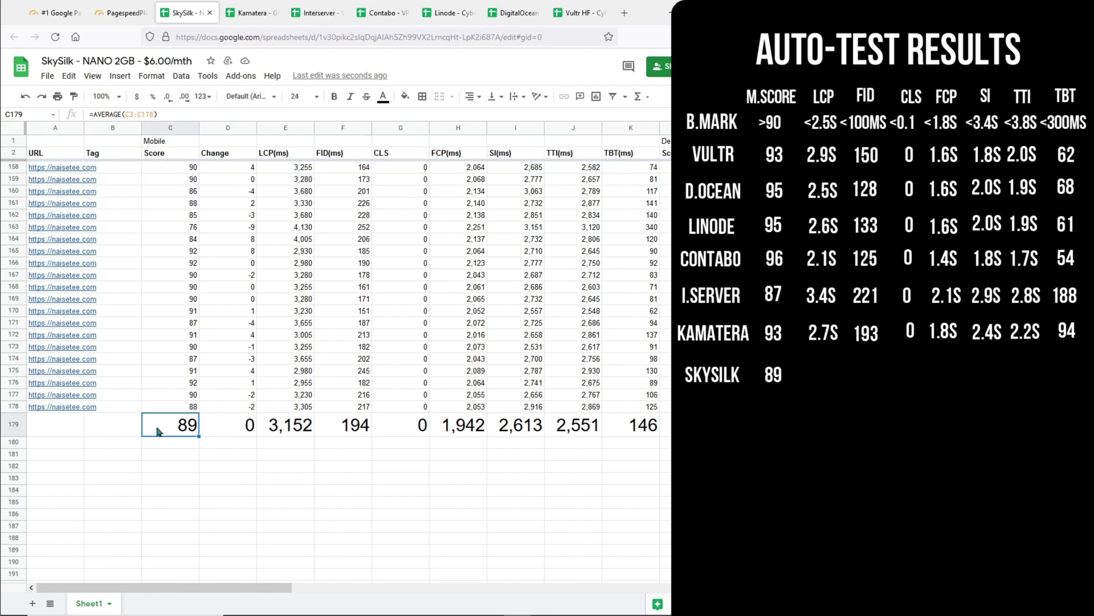
left_click_drag(288, 425, 656, 433)
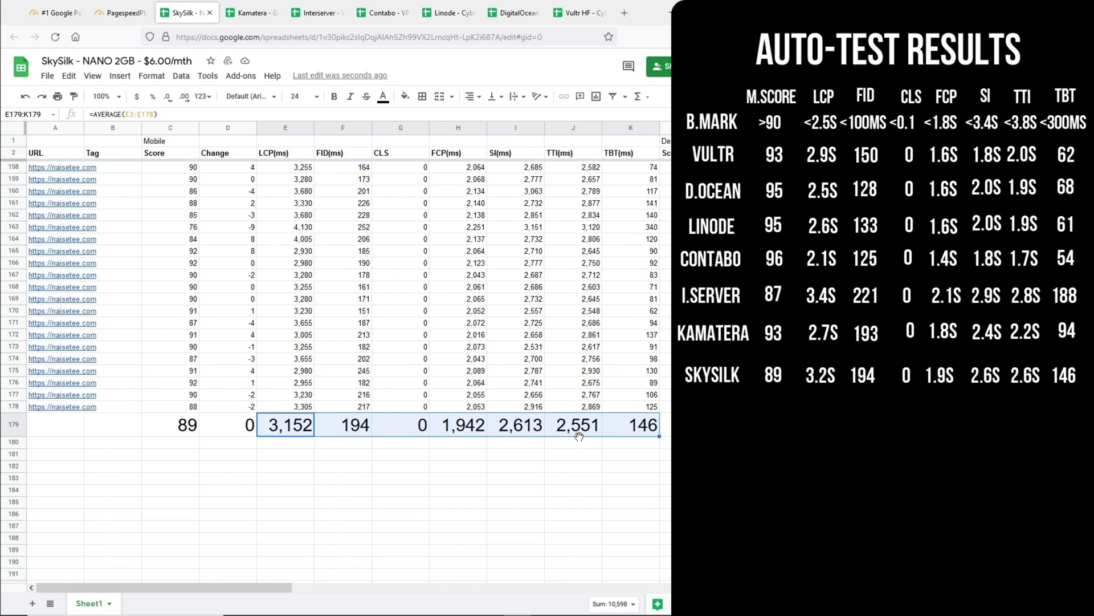
Open the UltaHost - VPS Basic 1GB results from PageSpeedPlus in Google Sheets and set the averages in C178:T178 to font size 24.
left_click(121, 13)
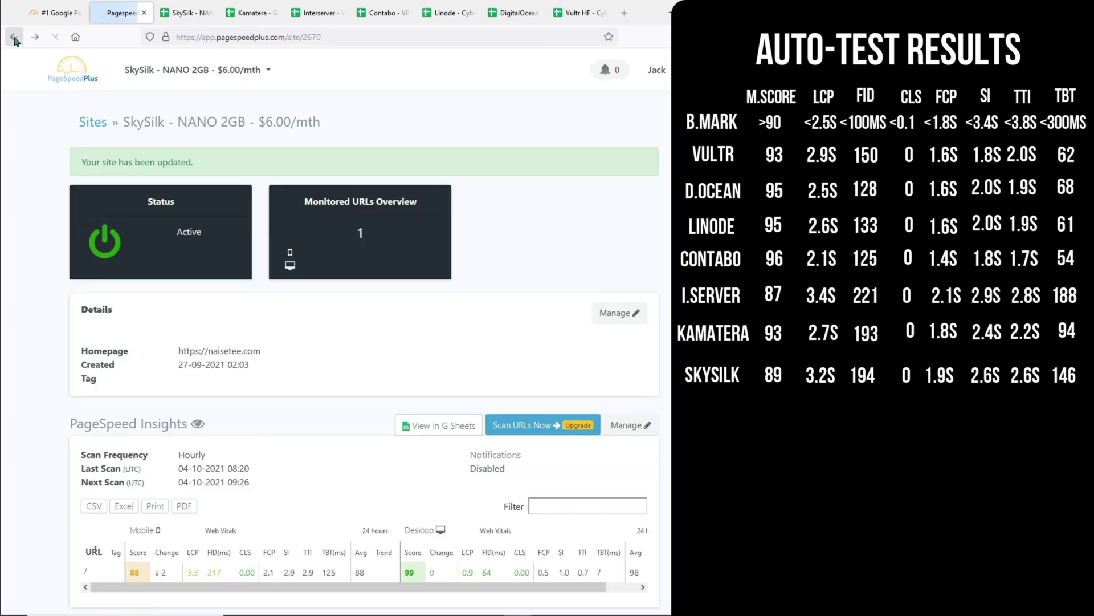
left_click(190, 464)
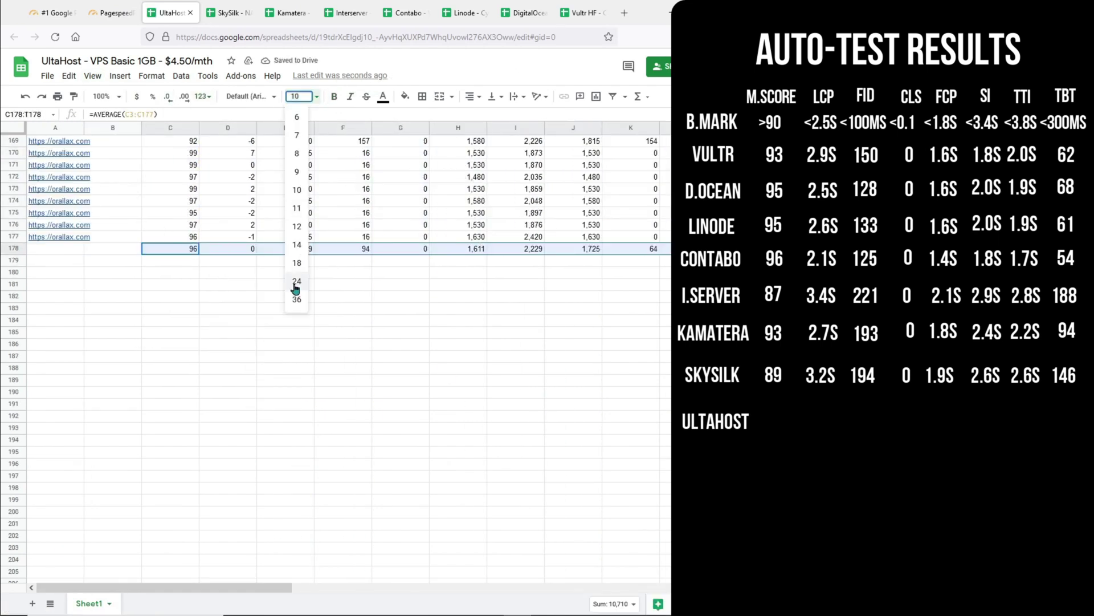
left_click(293, 289)
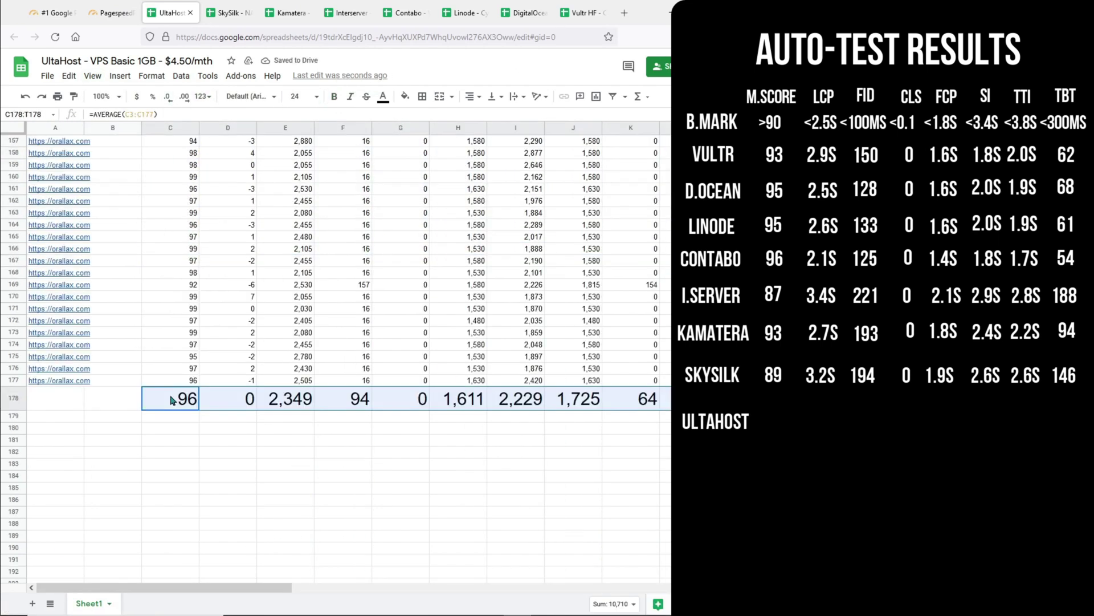
Examine UltaHost's average mobile score, LCP, FID, CLS, FCP, SI, TTI and TBT in row 178.
left_click(173, 399)
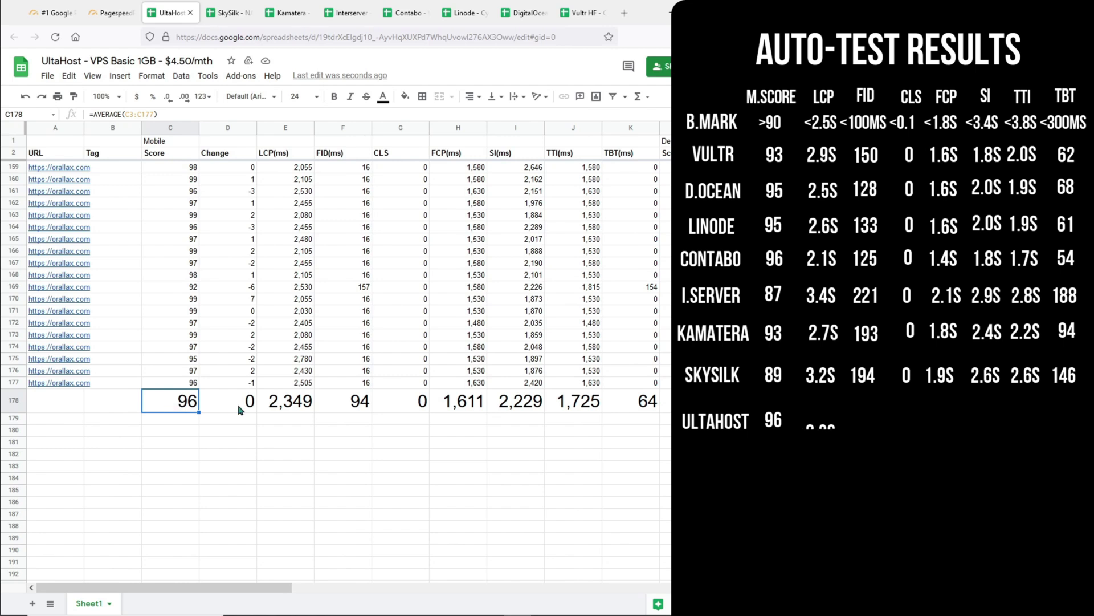
left_click(275, 409)
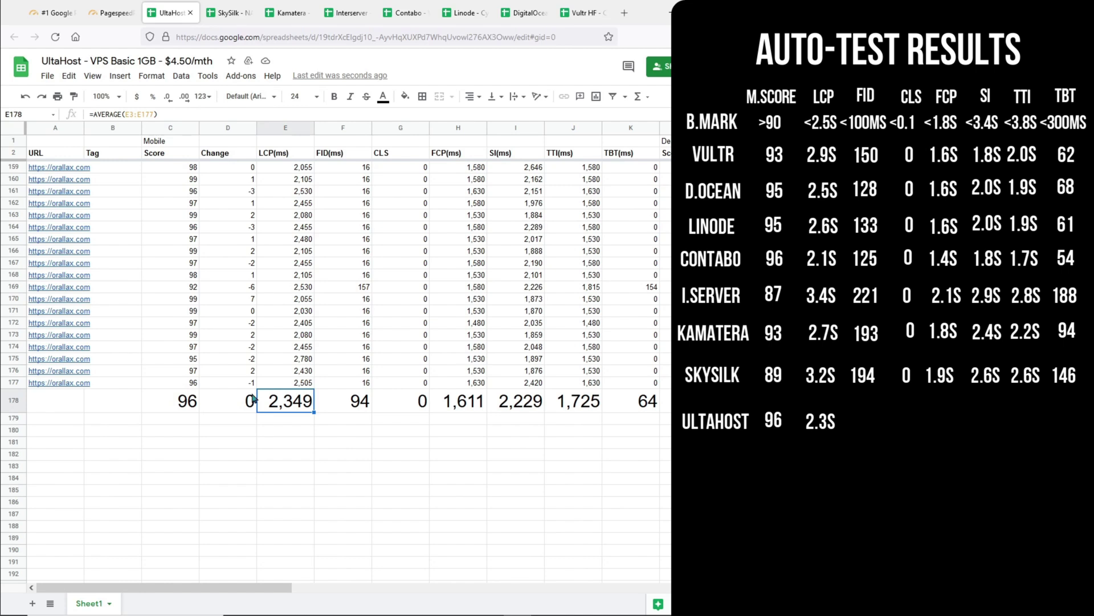
left_click(328, 399)
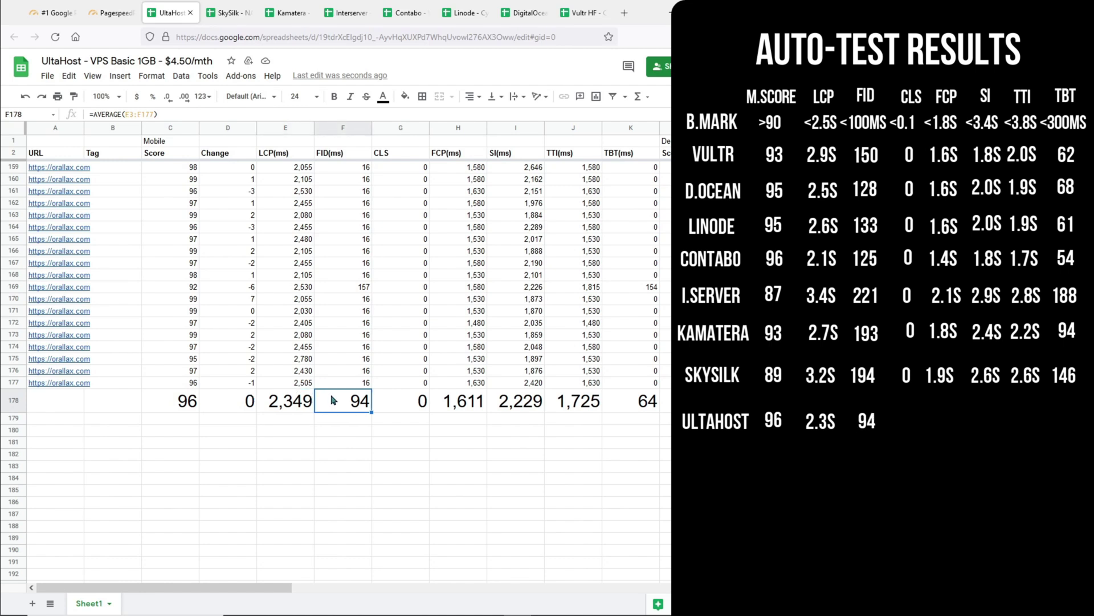
left_click(388, 400)
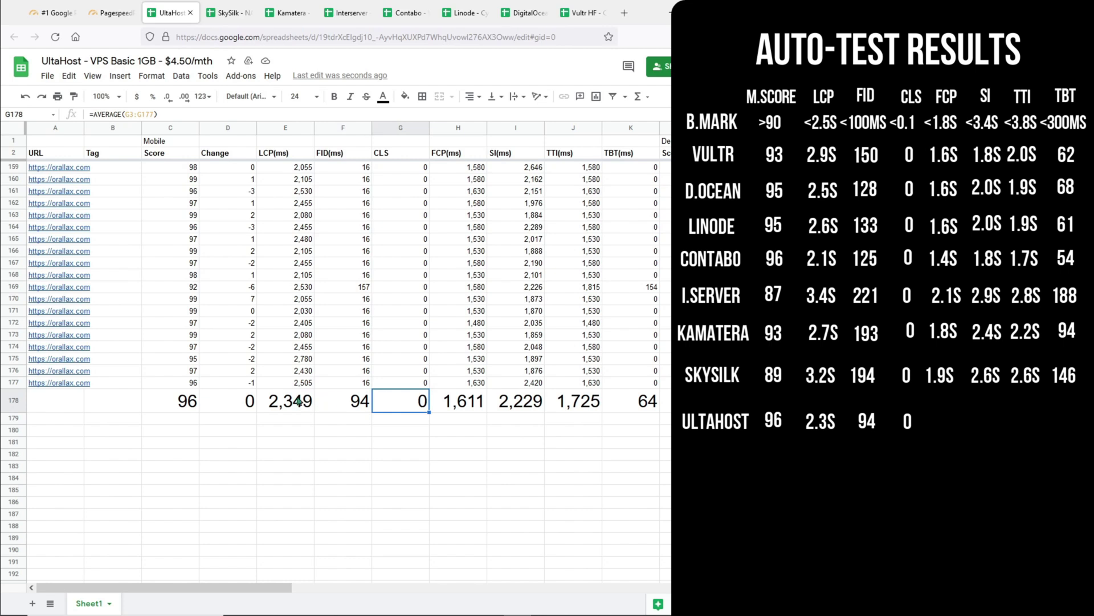
left_click_drag(299, 401, 389, 400)
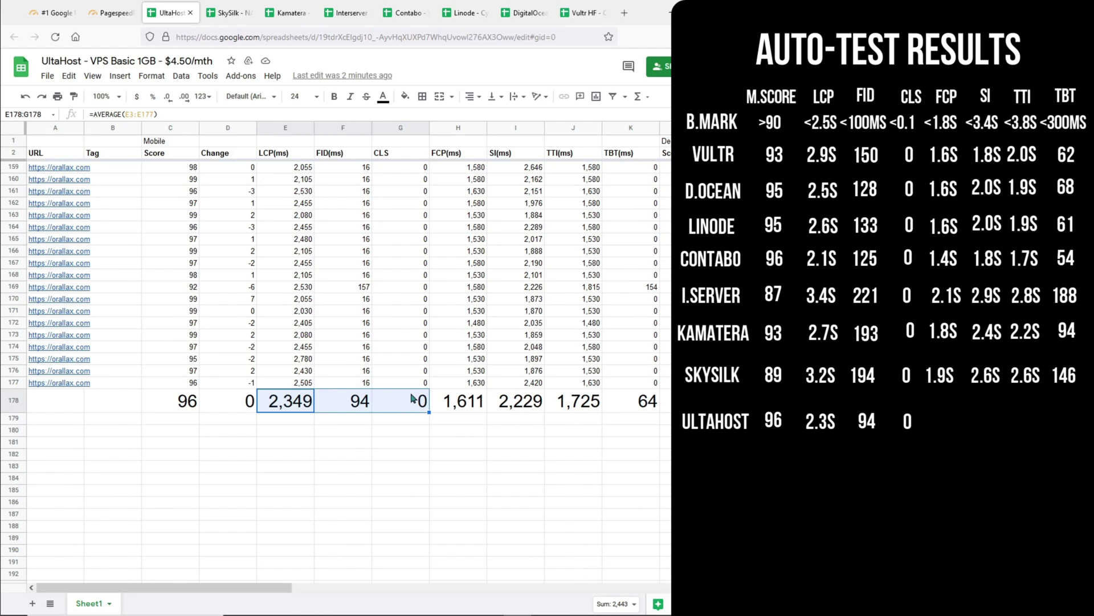
left_click(456, 405)
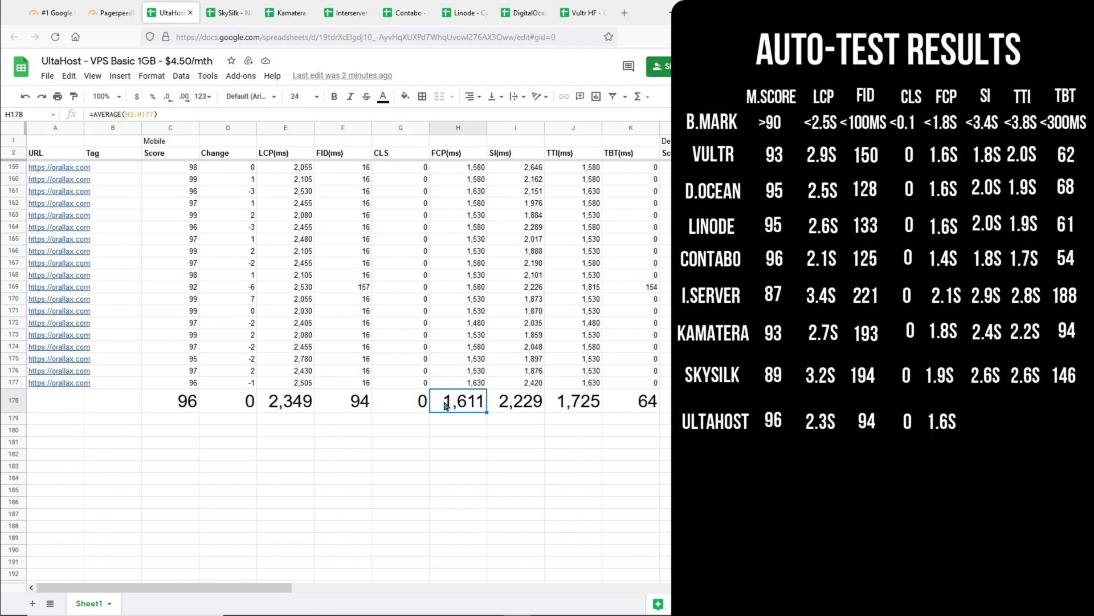
left_click(500, 400)
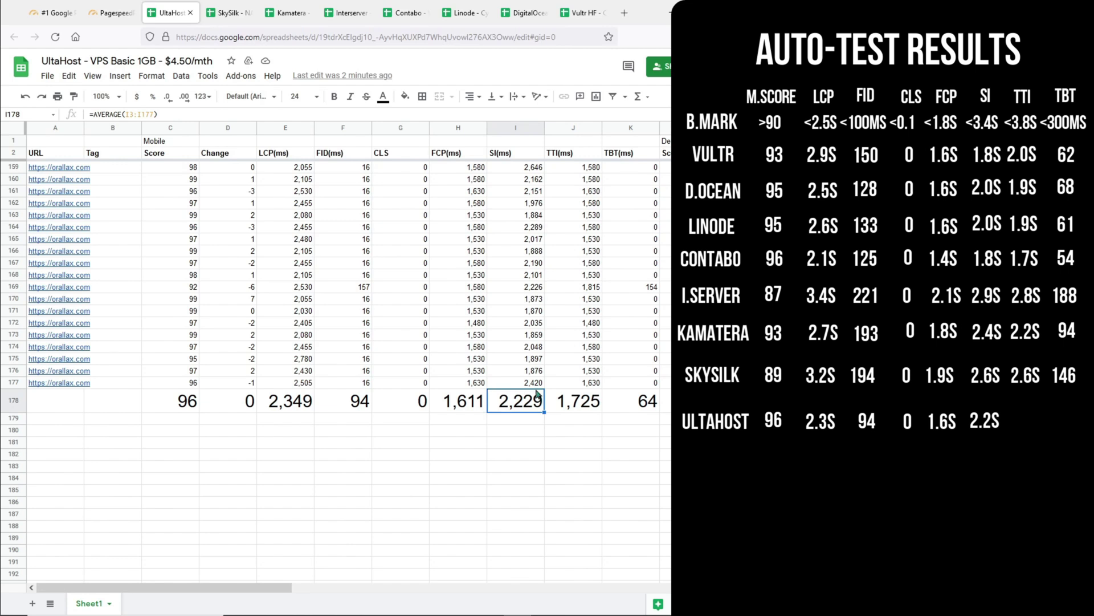
left_click(561, 408)
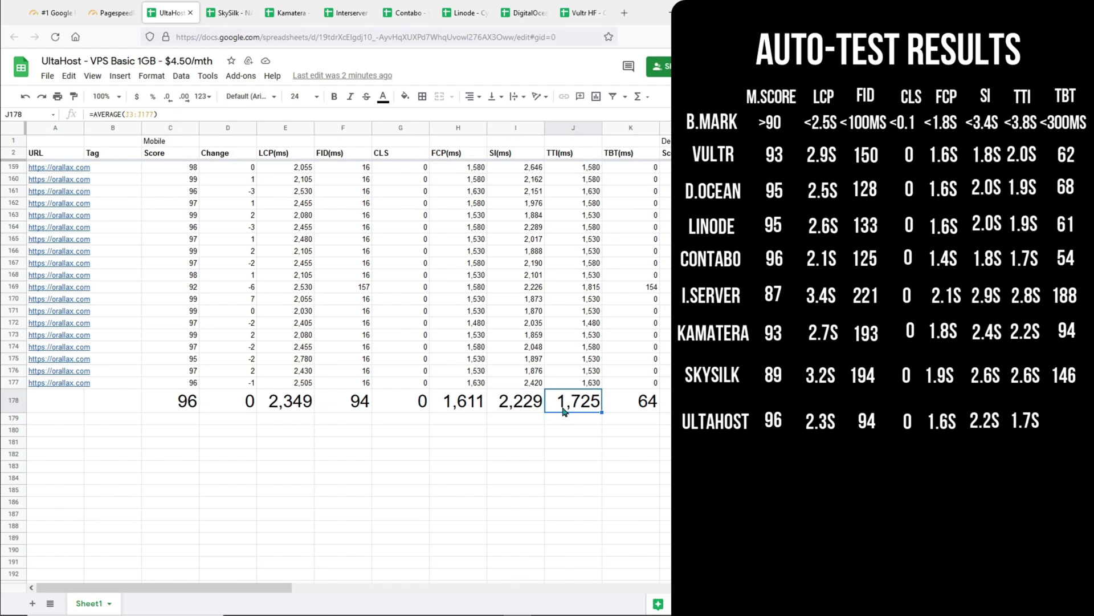
left_click(636, 408)
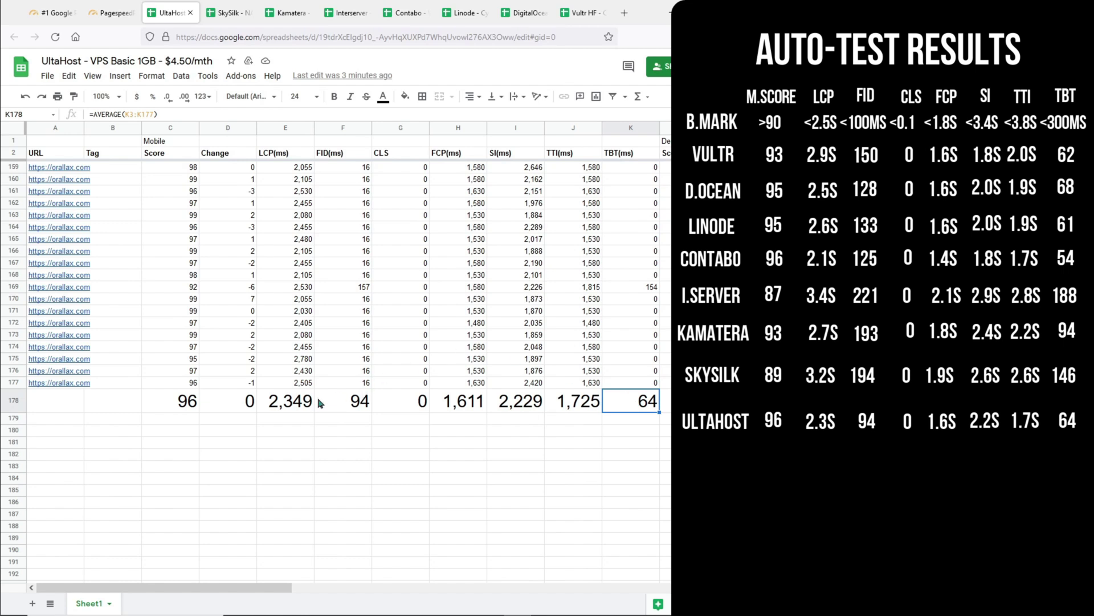
left_click_drag(309, 406, 401, 402)
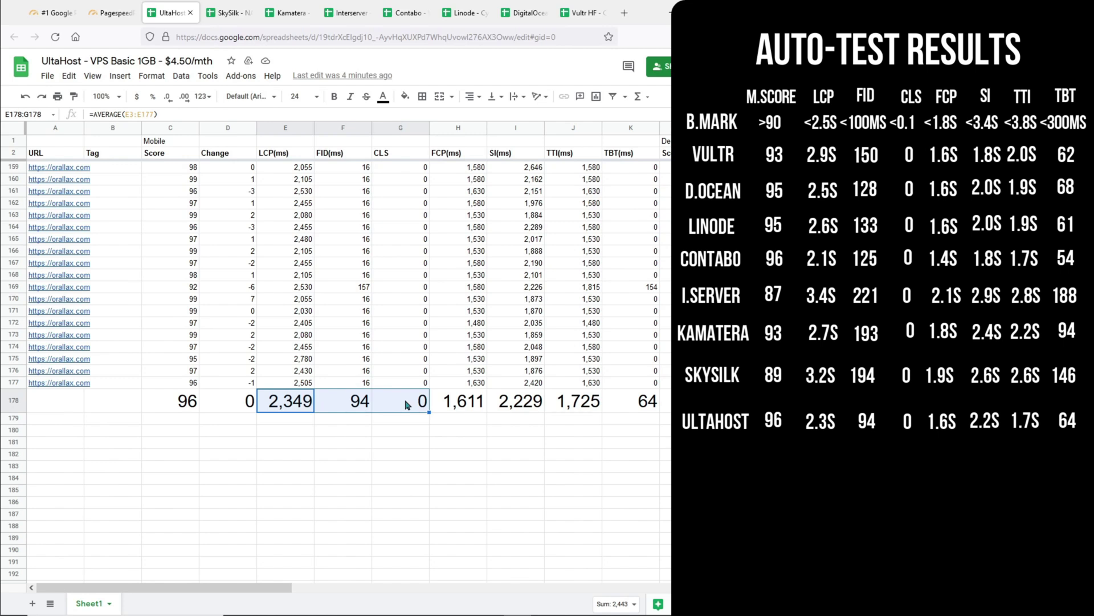
Open the VPSDime - Linux VPS 6GB results from PageSpeedPlus in Google Sheets and average its metric columns in C179:T179 with =AVERAGE(C3:C178) at font size 24.
left_click(111, 13)
left_click(14, 36)
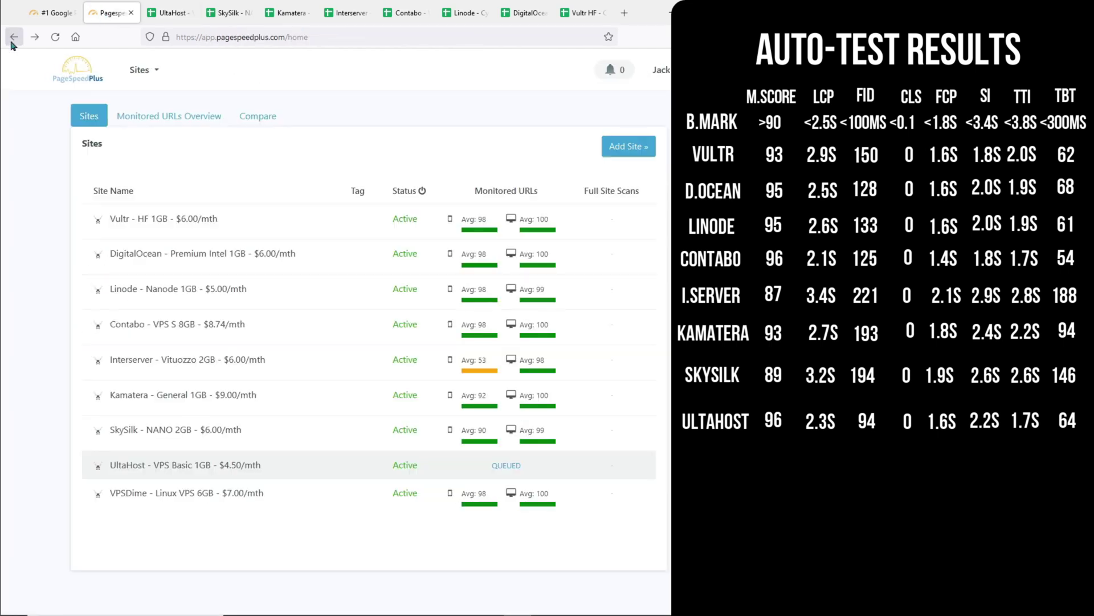
left_click(130, 495)
left_click(536, 319)
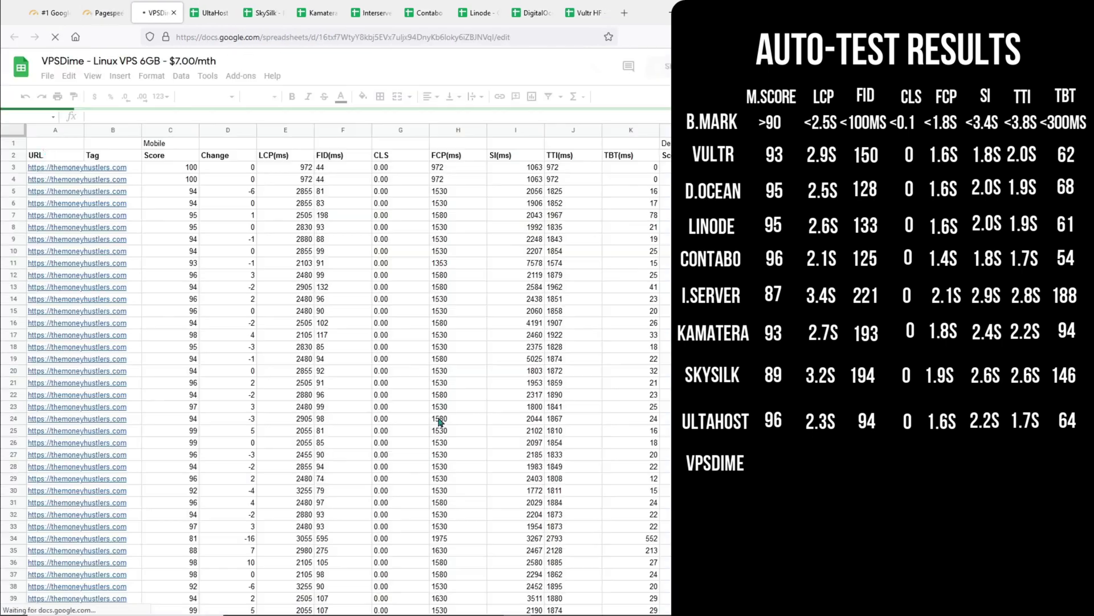
left_click(184, 335)
type("95\t0\t2,535\t139\t0\t1,575\t2,495\t1,936\t67")
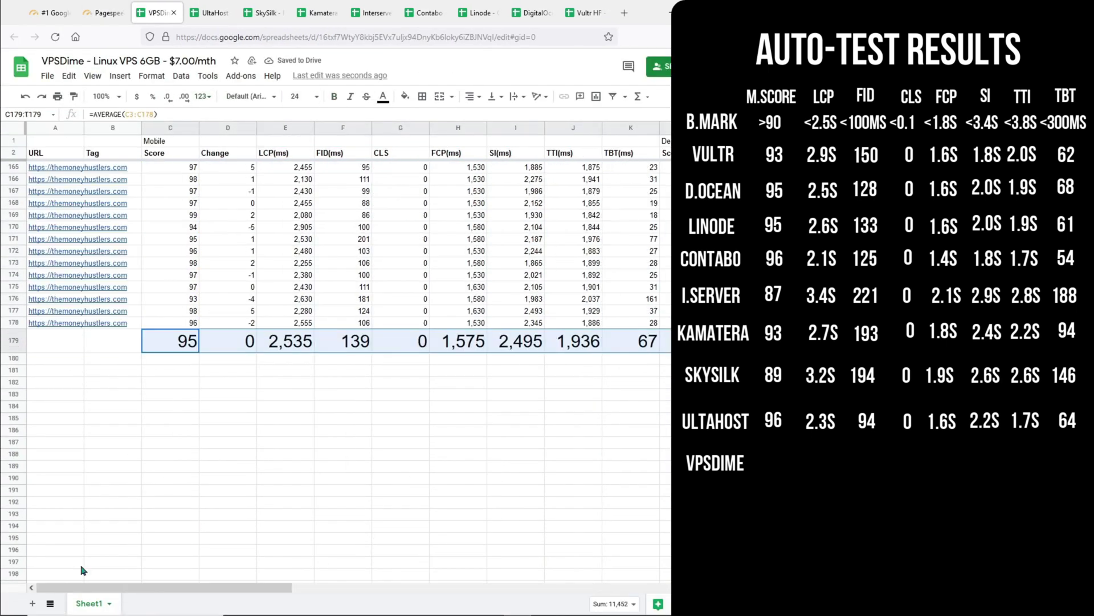
Examine VPSDime's average mobile score, LCP, FID, FCP, SI, TTI and TBT in row 179.
left_click(155, 414)
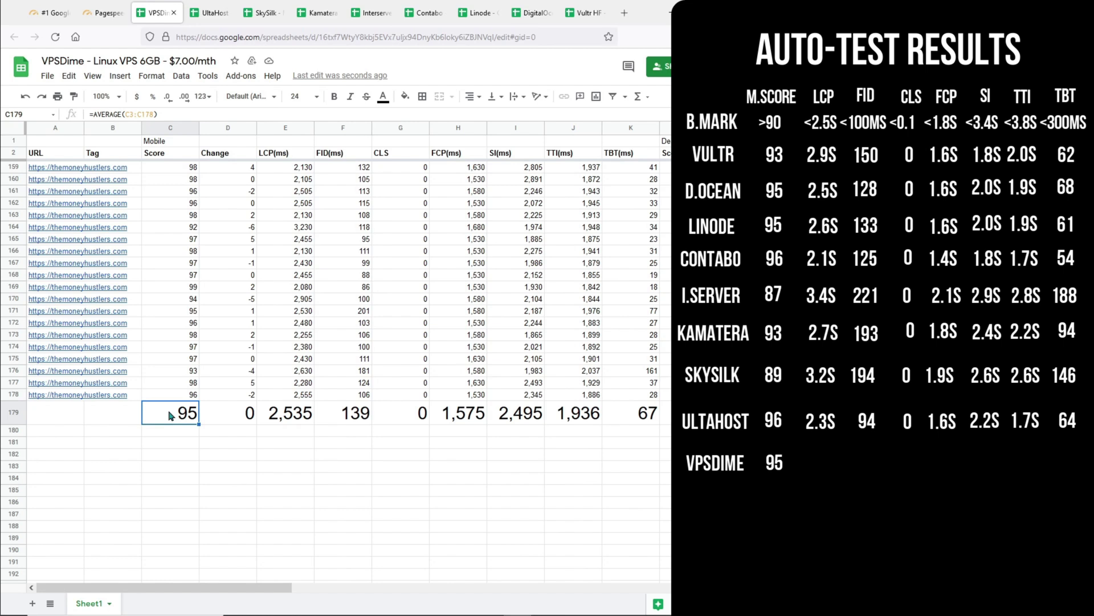
left_click(269, 419)
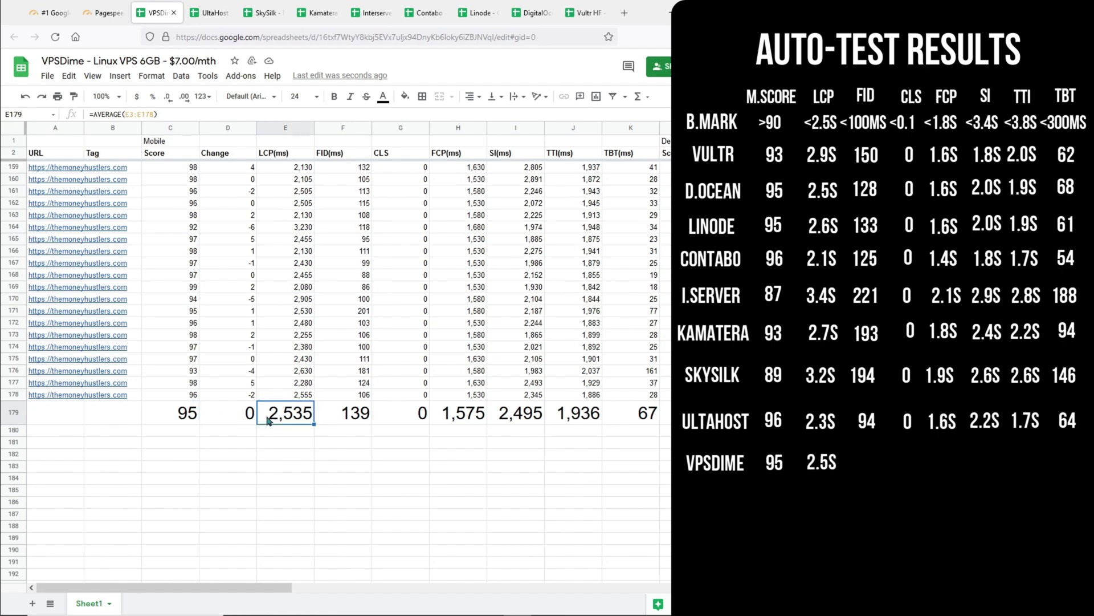
left_click(343, 422)
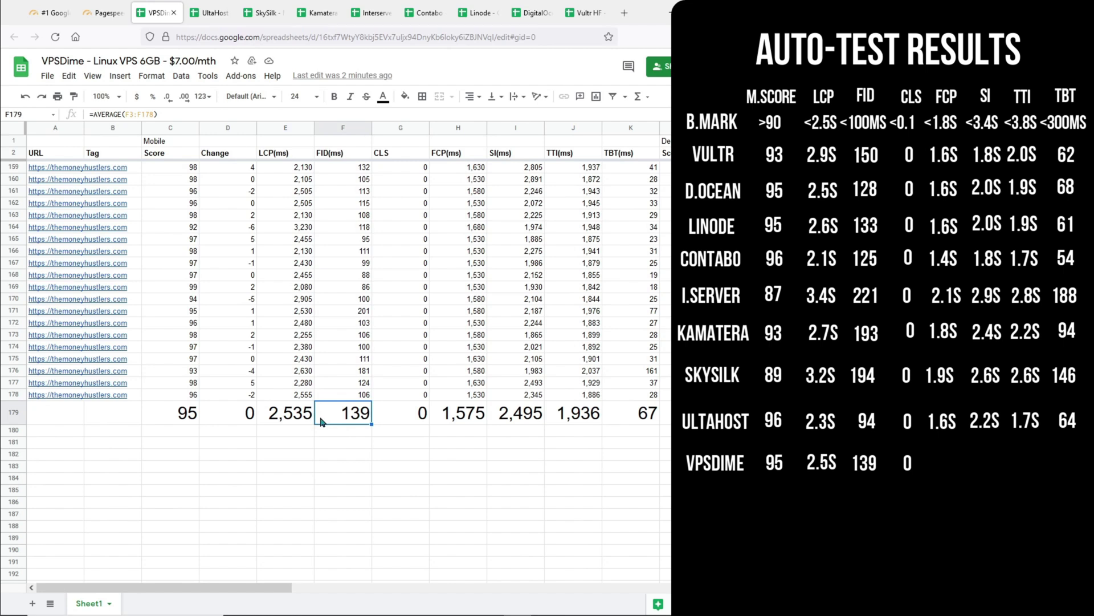
left_click(475, 412)
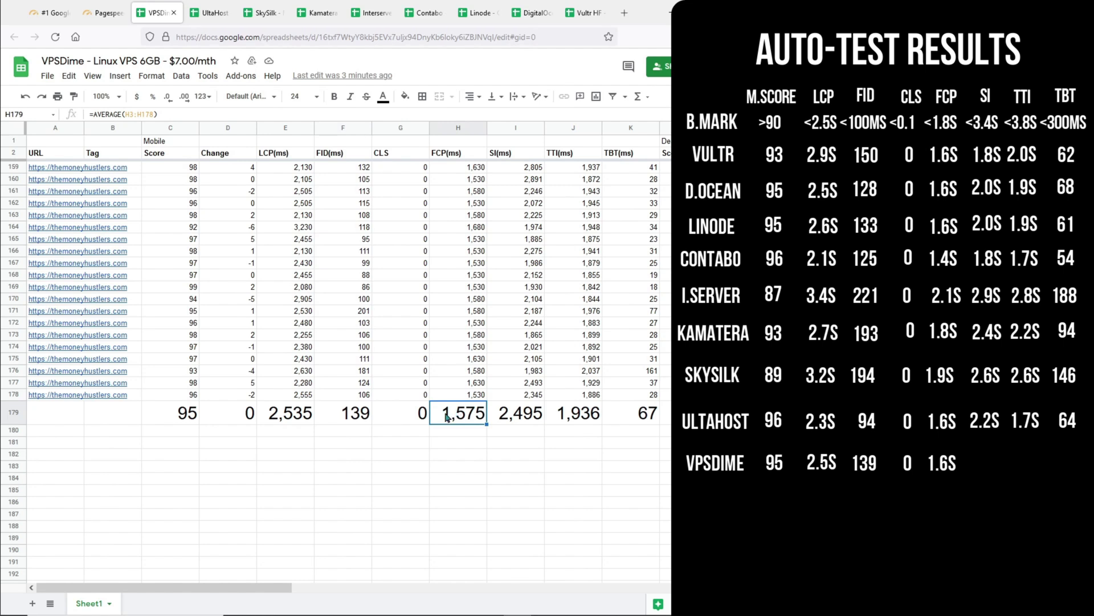
left_click(502, 420)
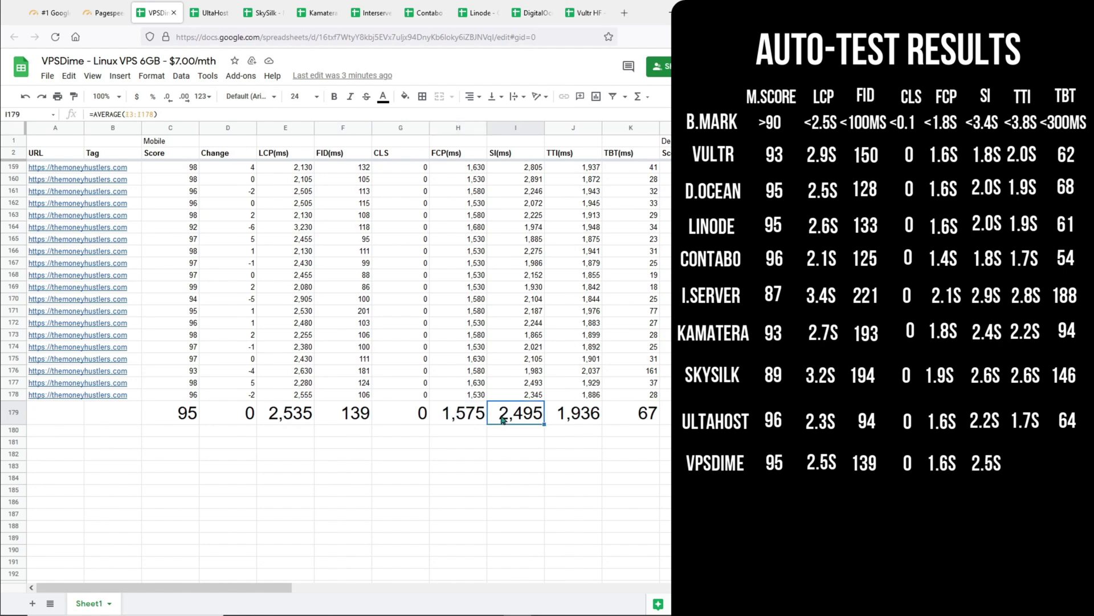
left_click(560, 419)
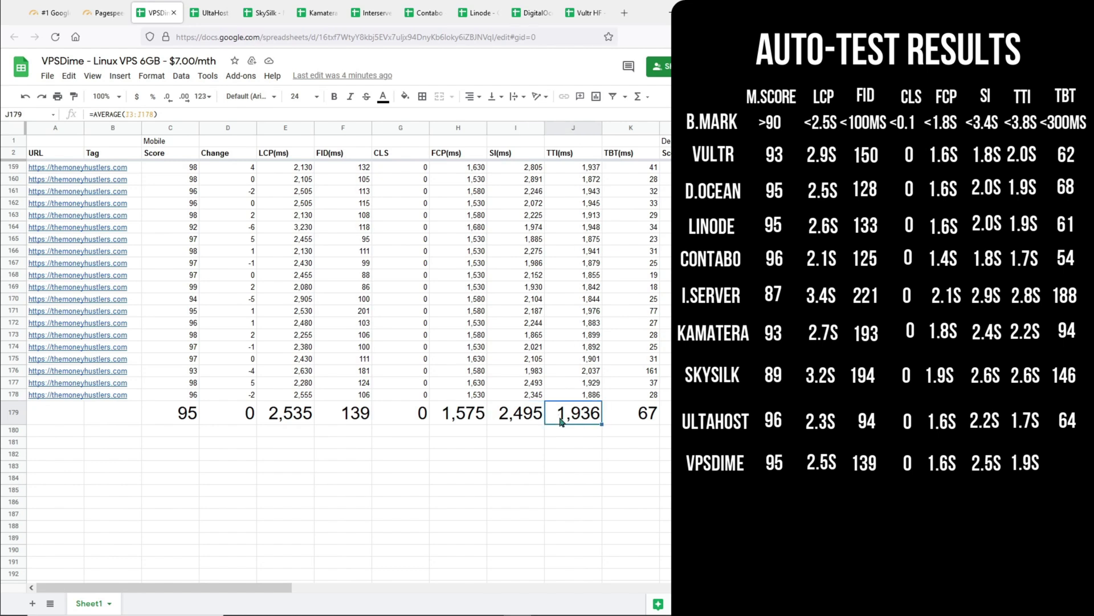
left_click(625, 422)
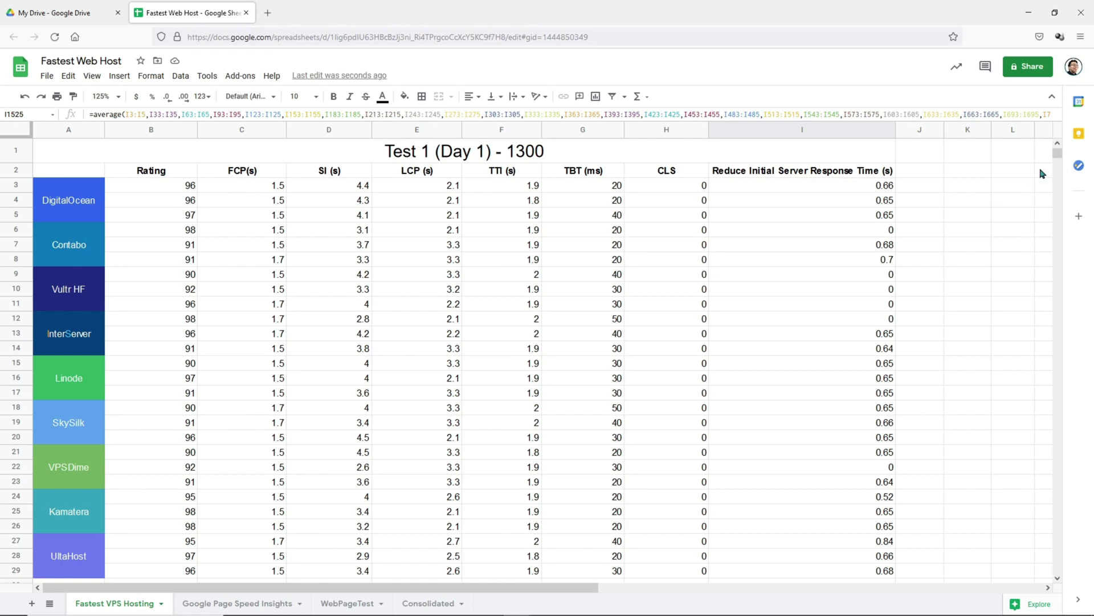
In the Fastest Web Host spreadsheet, select the Final table in A1523:I1533 of the Fastest VPS Hosting sheet to review each host's averages.
left_click_drag(1058, 157, 1036, 477)
left_click_drag(354, 284, 322, 407)
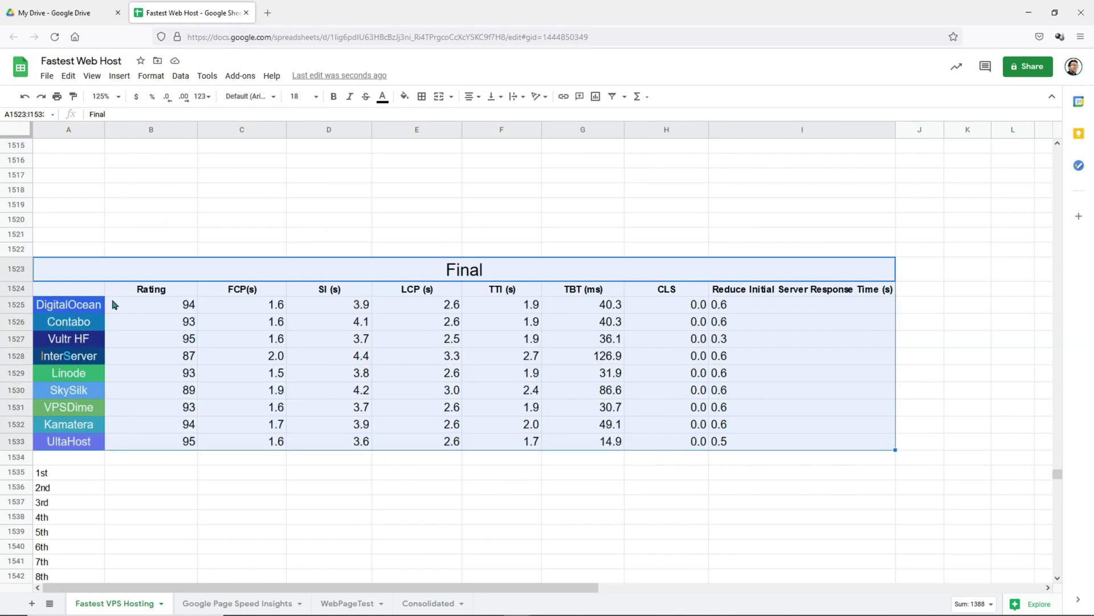
Copy UltaHost and Vultr HF from the Final table into the 1st and 2nd places in B1535:B1536.
left_click(19, 441)
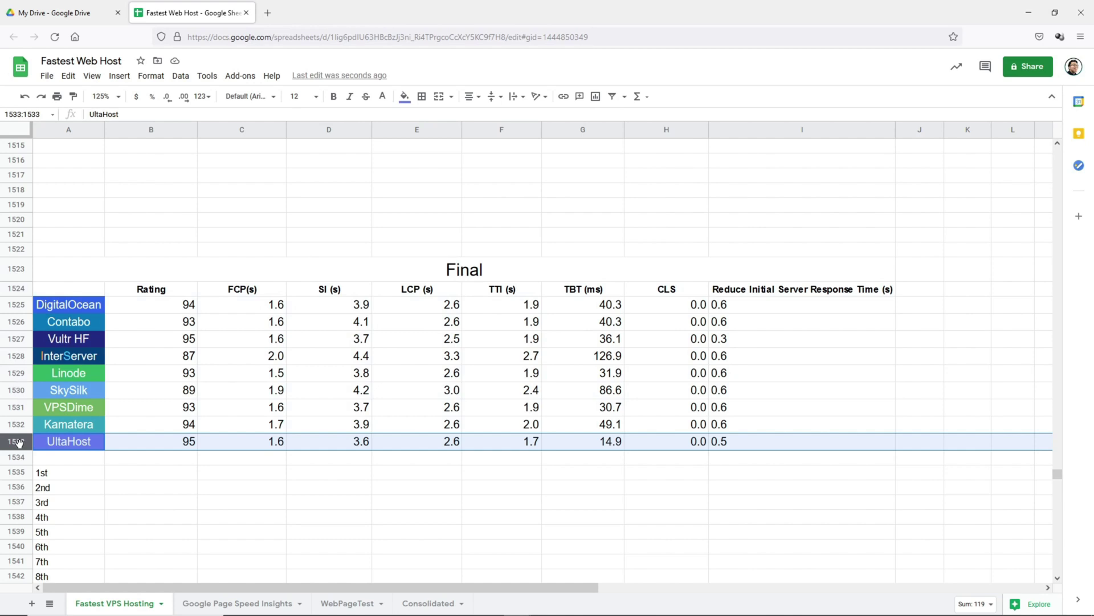
left_click(45, 448)
key("ctrl+c")
left_click(129, 473)
key("ctrl+v")
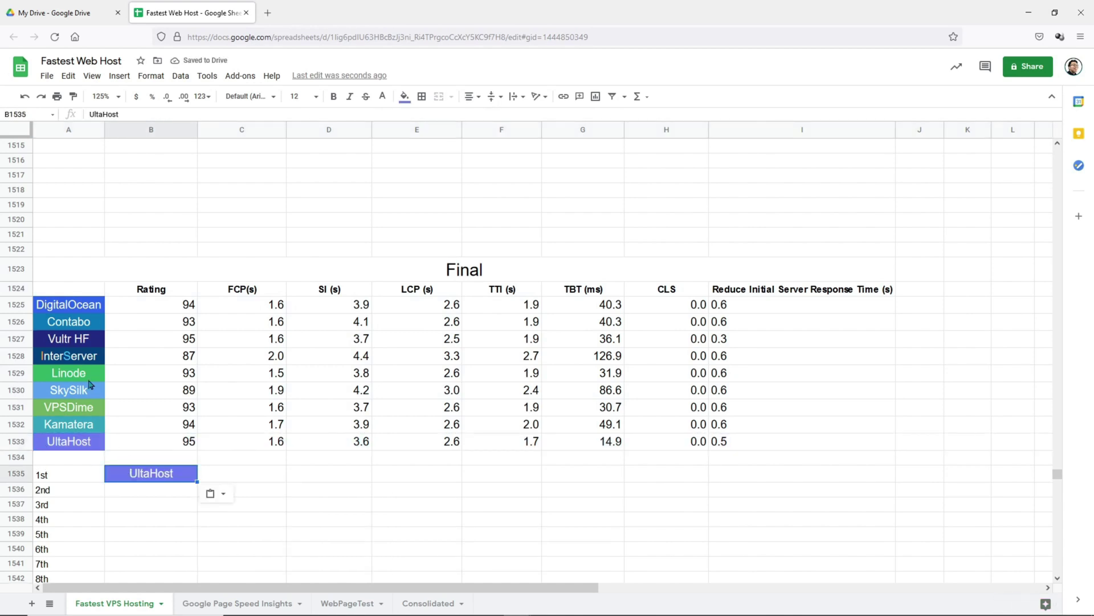
left_click(82, 342)
key("ctrl+c")
left_click(139, 491)
key("ctrl+v")
Copy DigitalOcean and Kamatera from the Final table into the 3rd and 4th places in B1537:B1538.
left_click(74, 307)
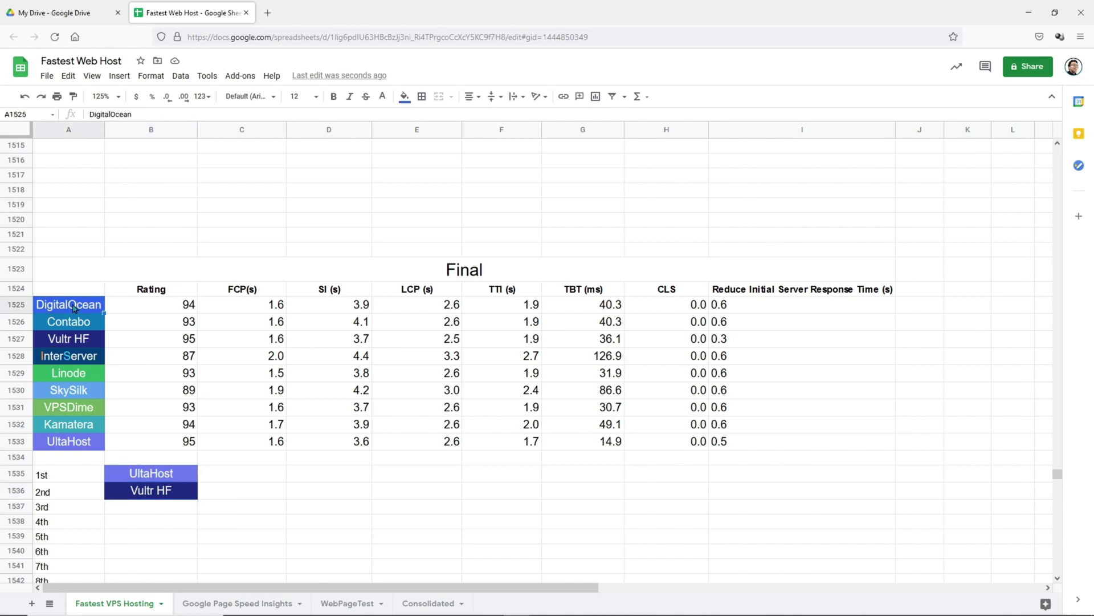
left_click(136, 507)
key("ctrl+v")
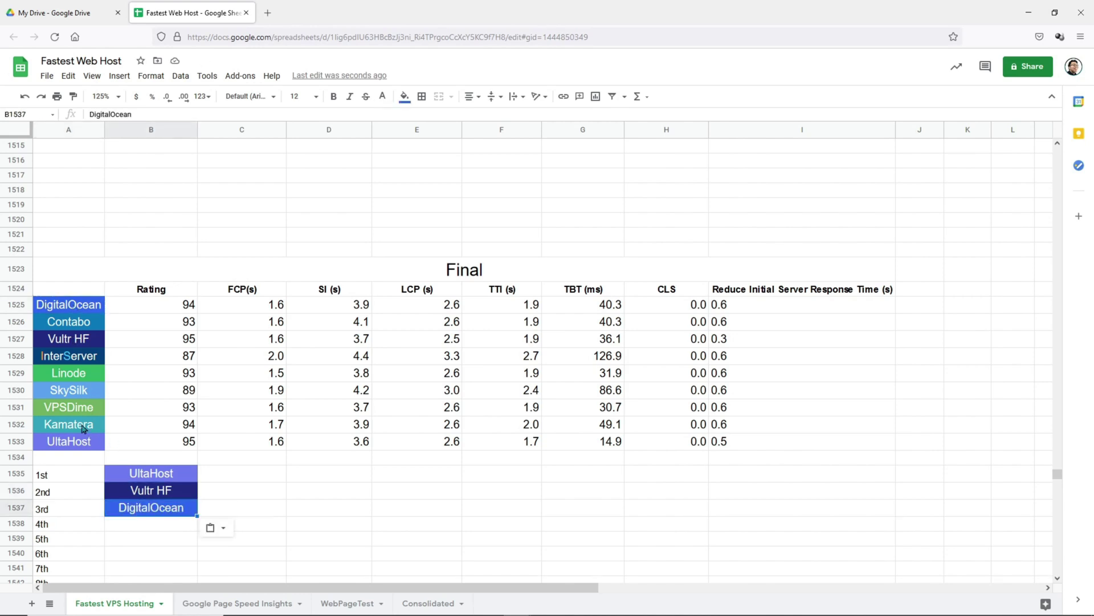
left_click(86, 428)
key("ctrl+c")
left_click(119, 521)
key("ctrl+v")
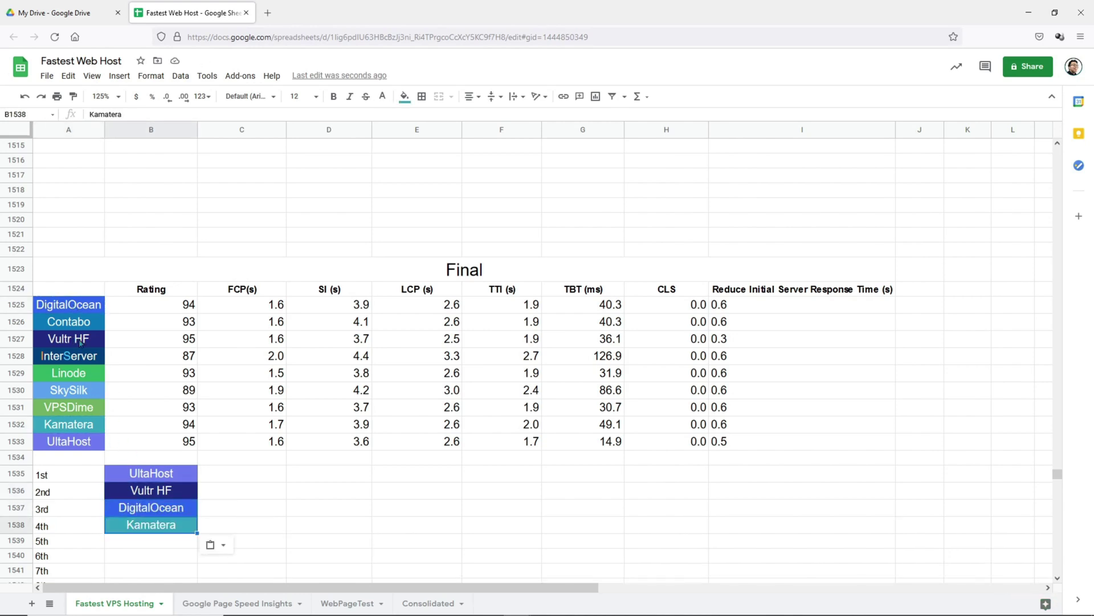
Compare the Contabo, Linode and VPSDime rows in the Final table and copy VPSDime into 5th place in B1539.
left_click_drag(70, 324, 716, 322)
left_click_drag(77, 374, 733, 374)
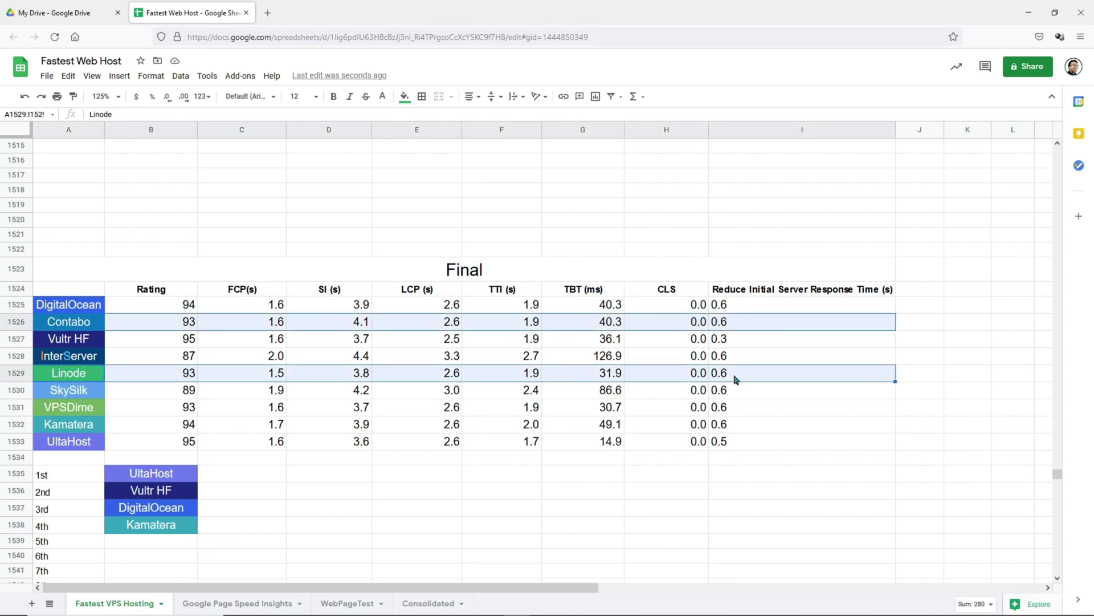
left_click_drag(91, 411, 710, 409)
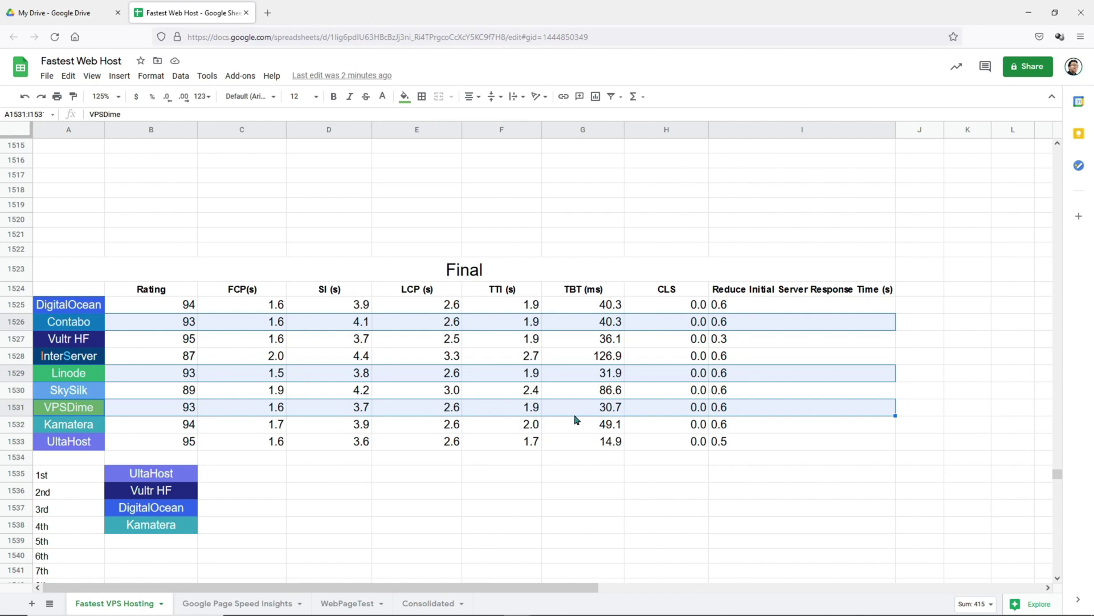
left_click(79, 411)
key("ctrl+c")
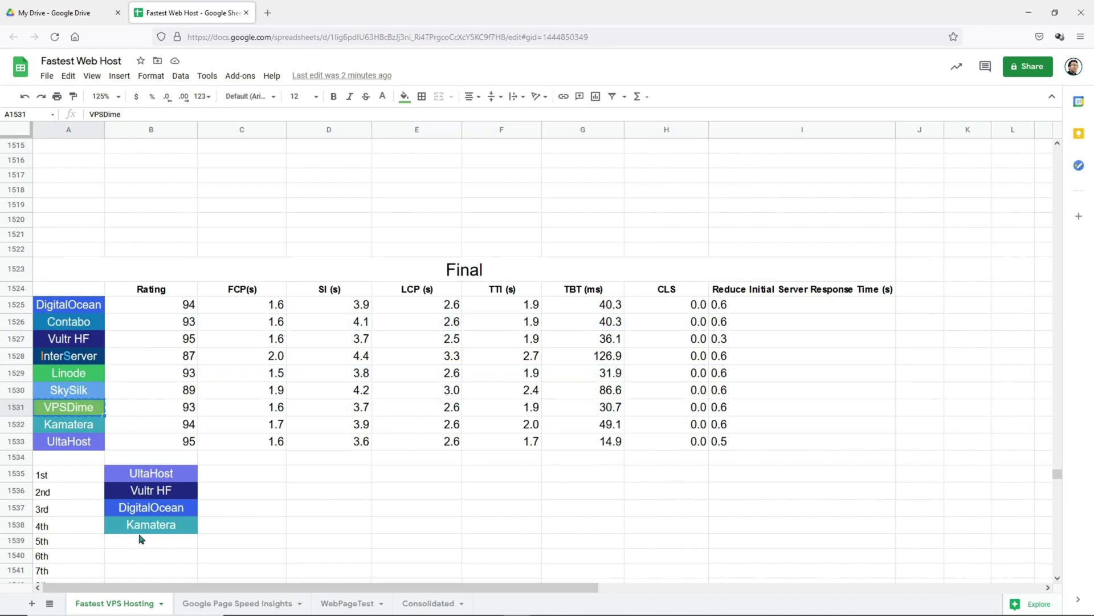
left_click(142, 541)
key("ctrl+v")
Copy Linode and Contabo from the Final table into the 6th and 7th places in B1540:B1541.
left_click(75, 379)
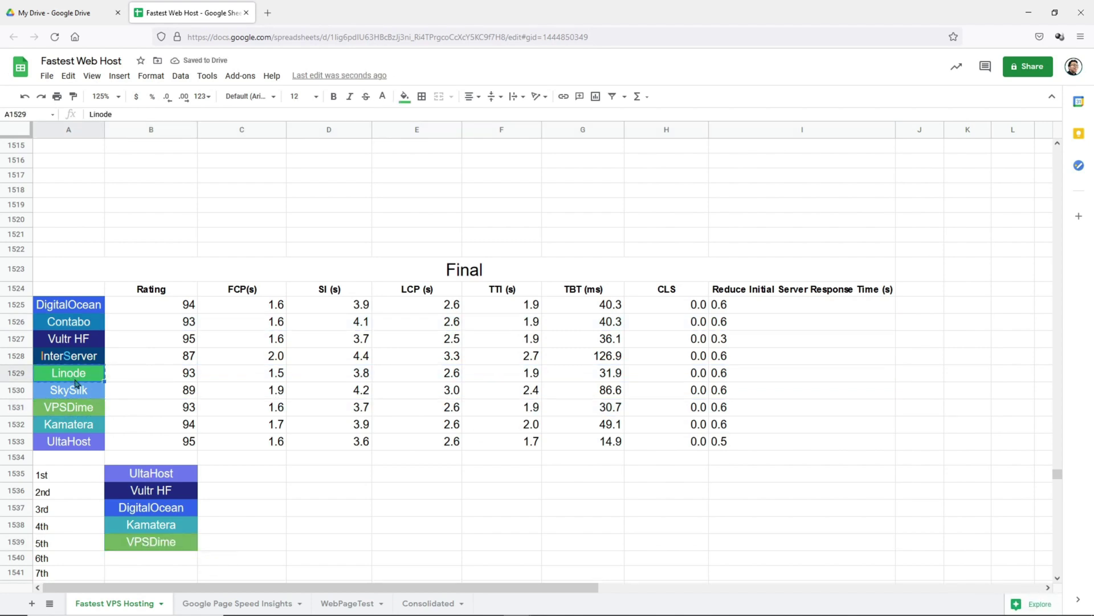
left_click(139, 560)
key("ctrl+v")
left_click(84, 325)
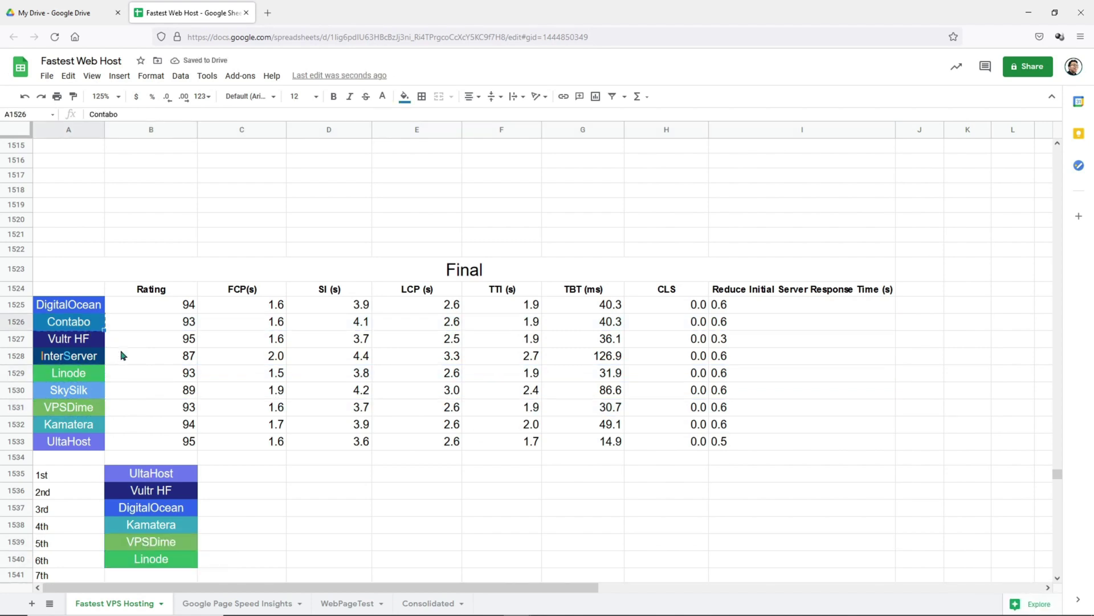
key("ctrl+c")
scroll(128, 366, "down", 2)
left_click(152, 501)
key("ctrl+v")
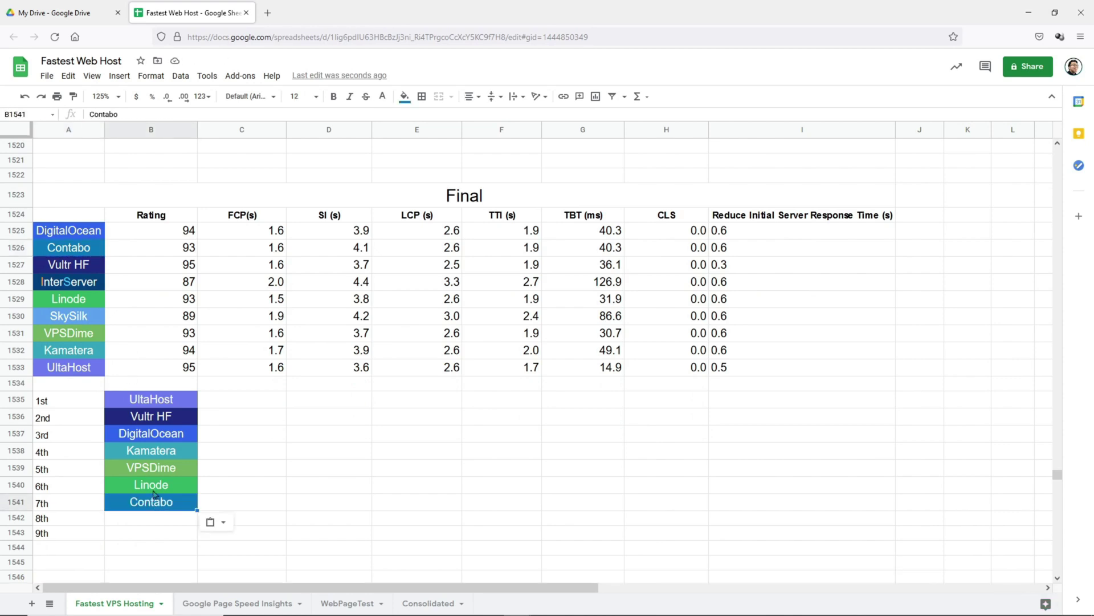
Copy SkySilk and InterServer from the Final table into the 8th and 9th places in B1542:B1543.
left_click(83, 318)
key("ctrl+c")
left_click(158, 516)
key("ctrl+v")
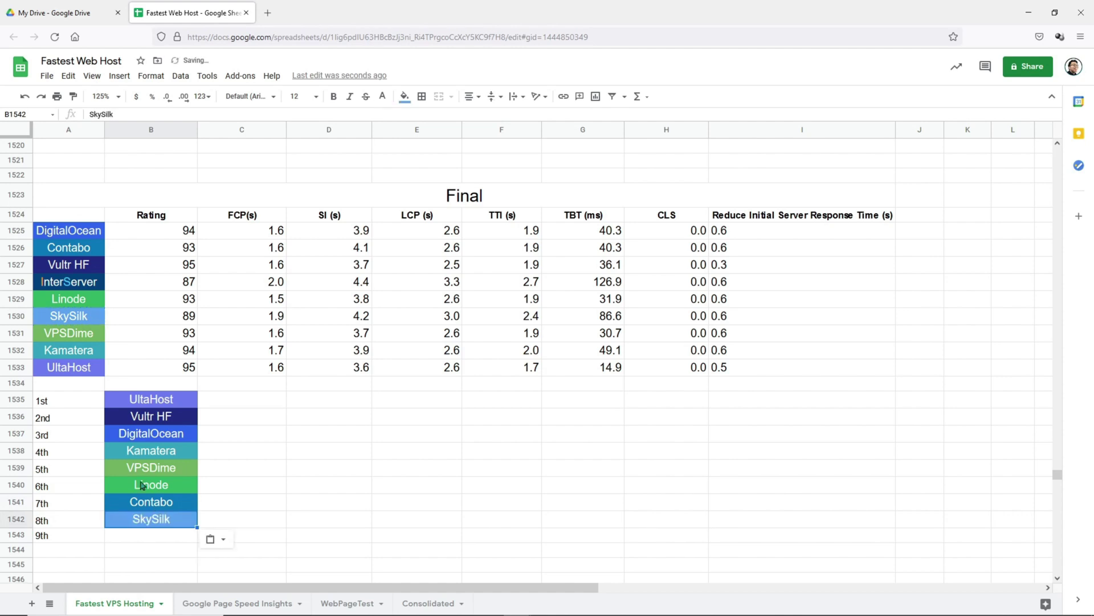
left_click(85, 285)
key("ctrl+c")
left_click(166, 536)
key("ctrl+v")
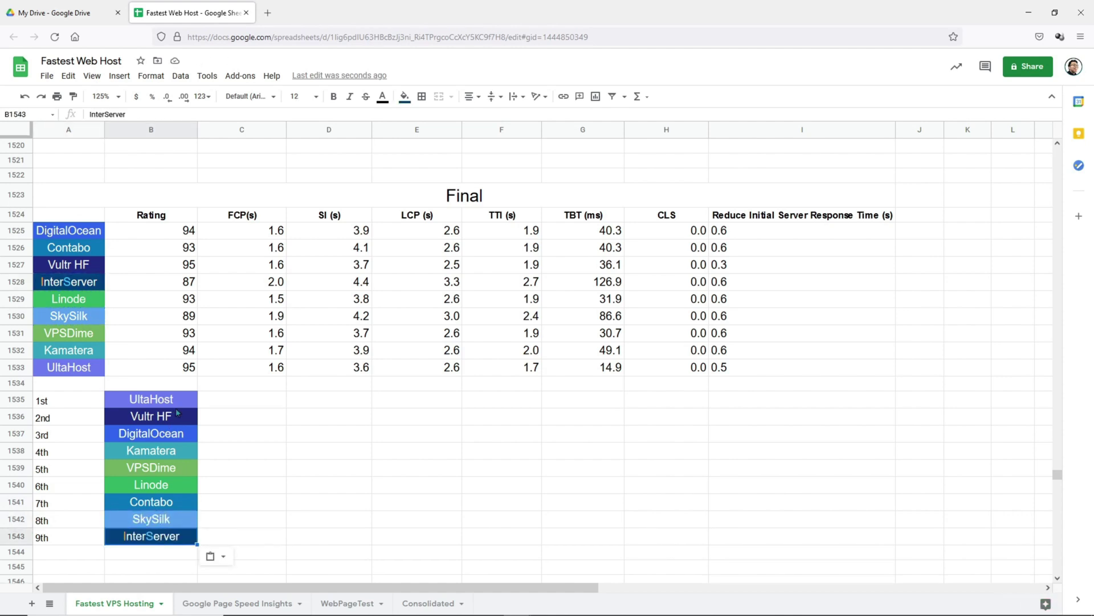
Review the manual-test ranking in A1535:B1543, comparing the last two hosts, the 2nd to 7th places and first place.
left_click_drag(166, 519, 169, 543)
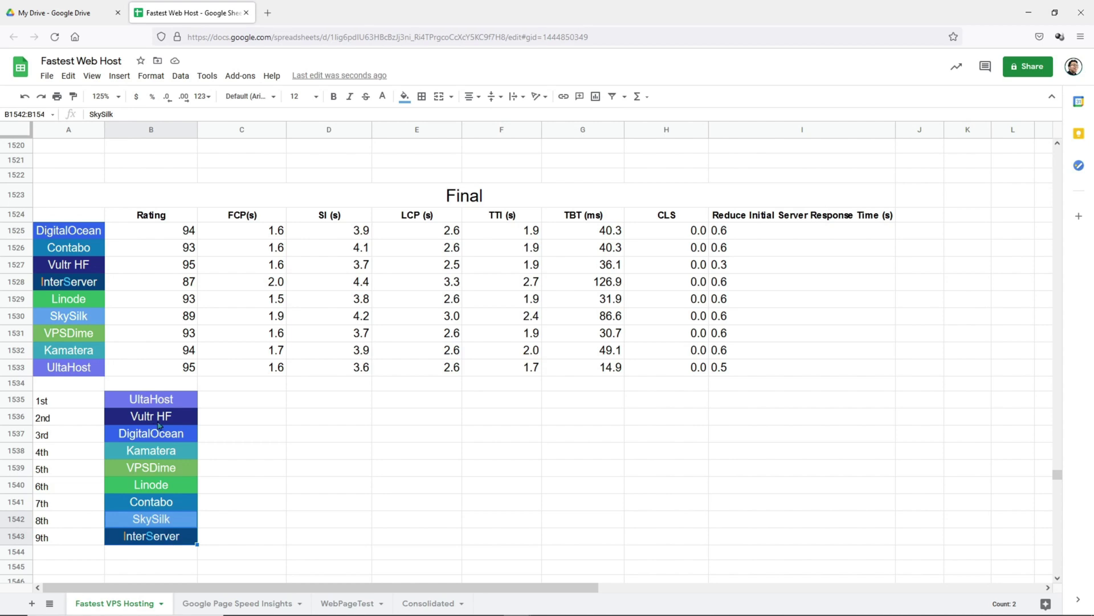
left_click_drag(161, 420, 158, 494)
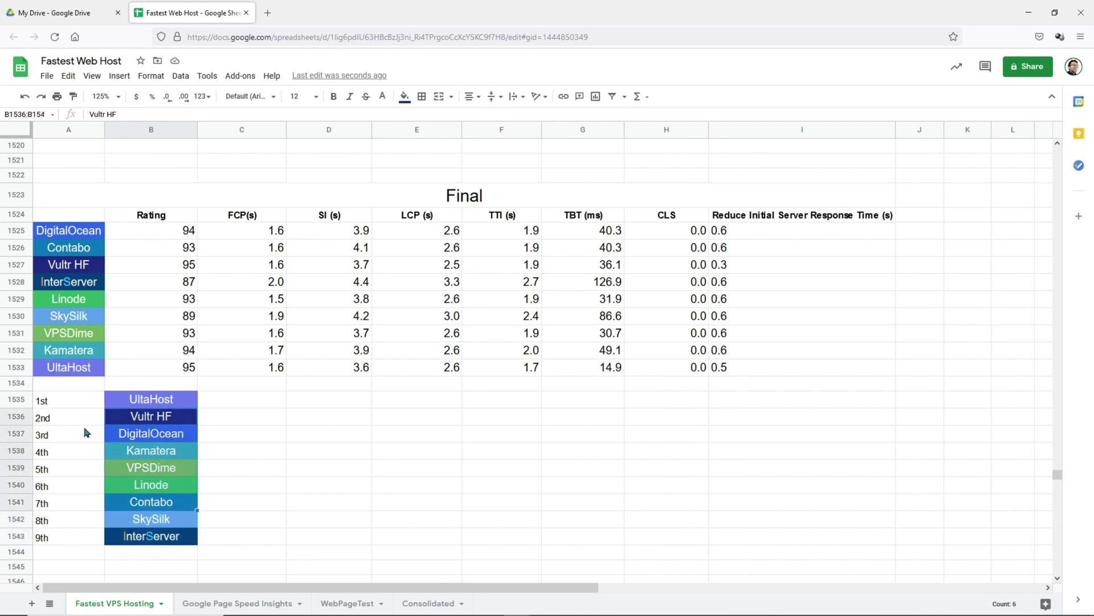
left_click_drag(88, 420, 87, 506)
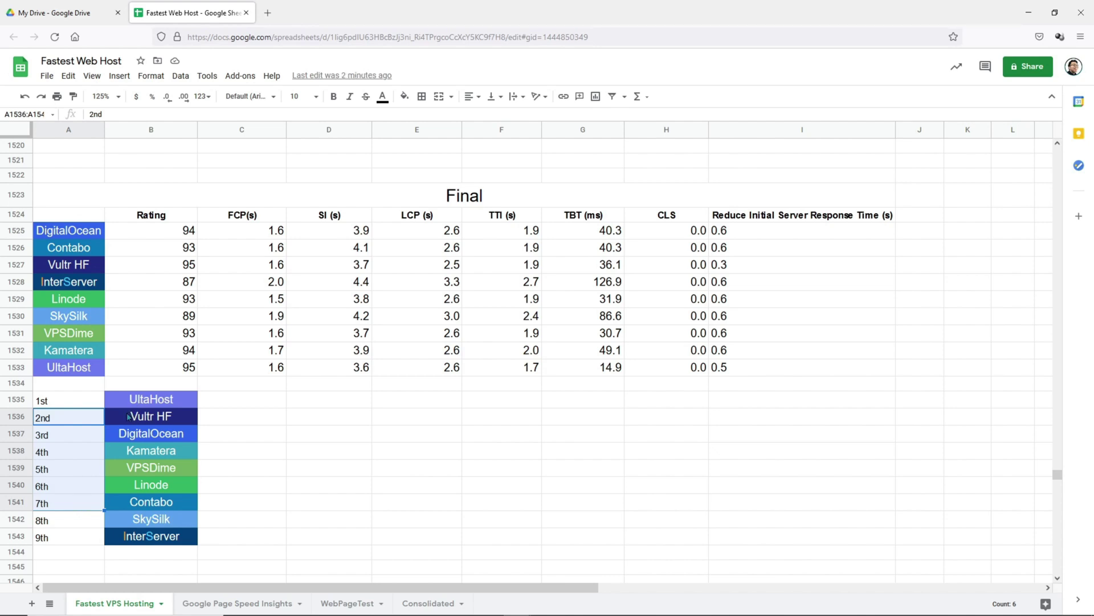
left_click_drag(128, 417, 125, 540)
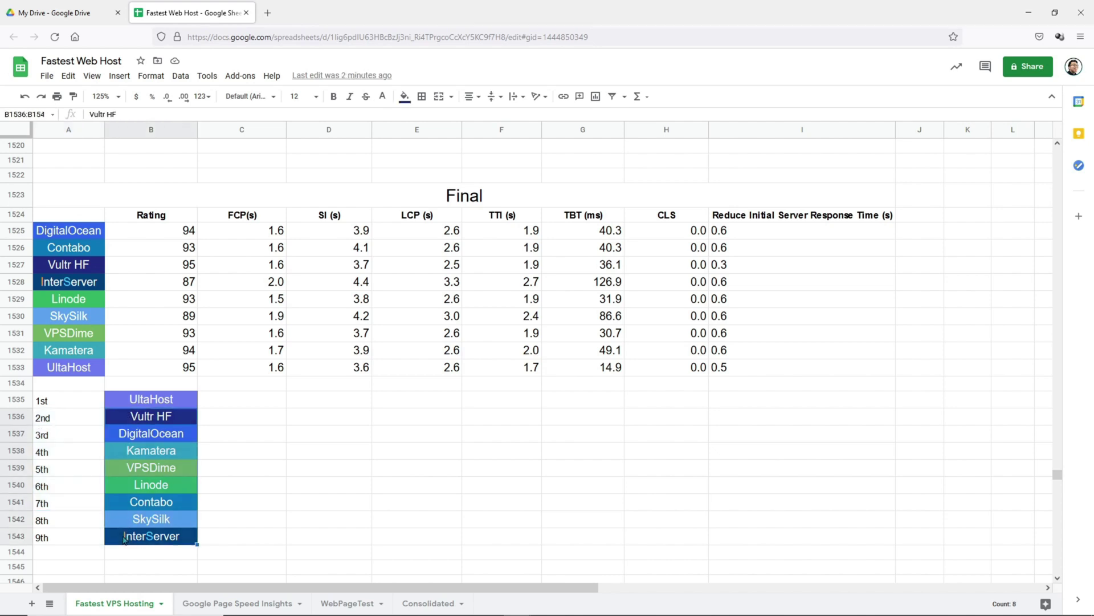
left_click(126, 402)
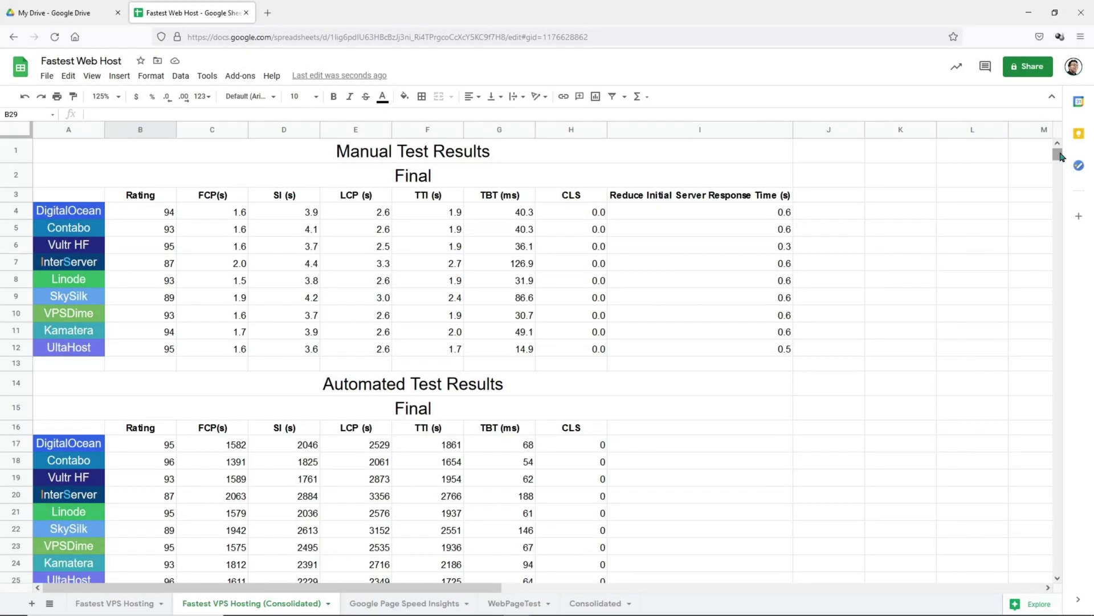
On the Fastest VPS Hosting (Consolidated) sheet, average DigitalOcean's manual and automated ratings in B29 with =average(B4,B17).
left_click_drag(1061, 158, 841, 268)
scroll(416, 325, "down", 2)
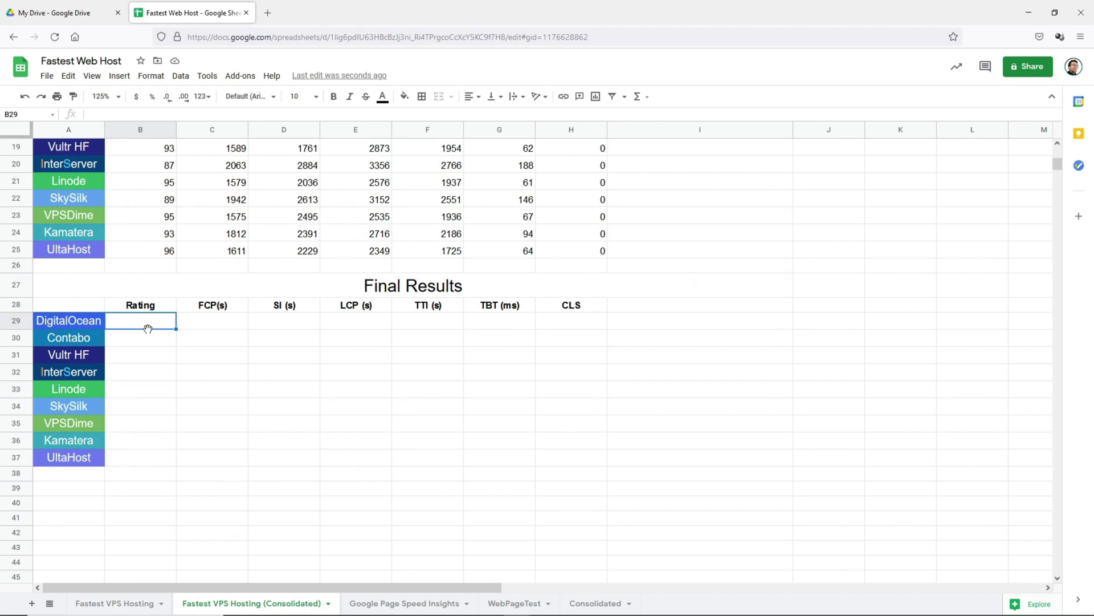
type("=av")
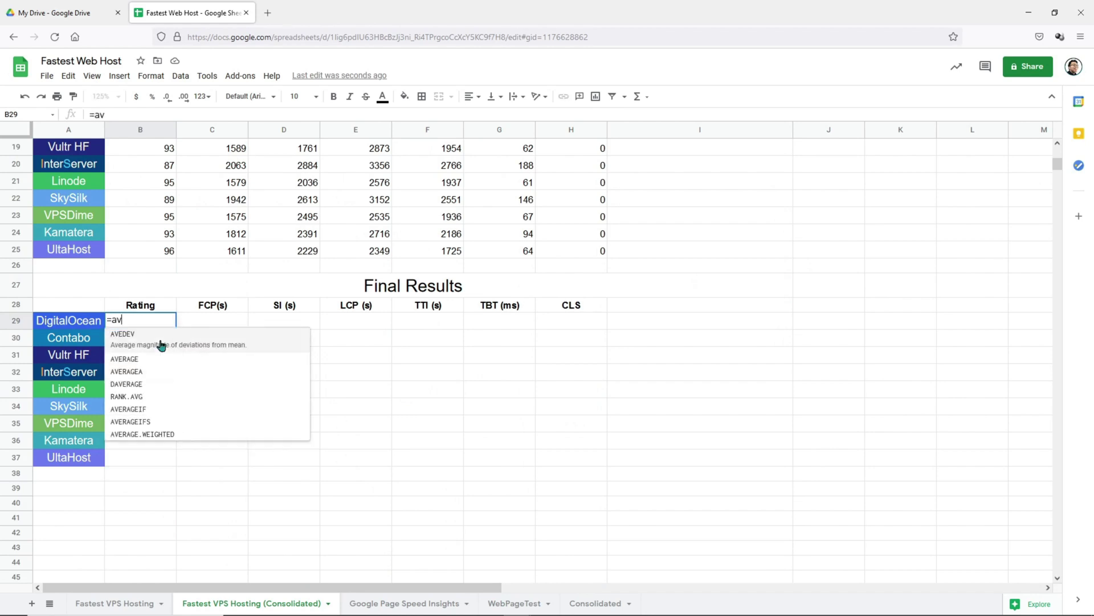
type("erage(")
scroll(164, 268, "up", 4)
left_click(164, 263)
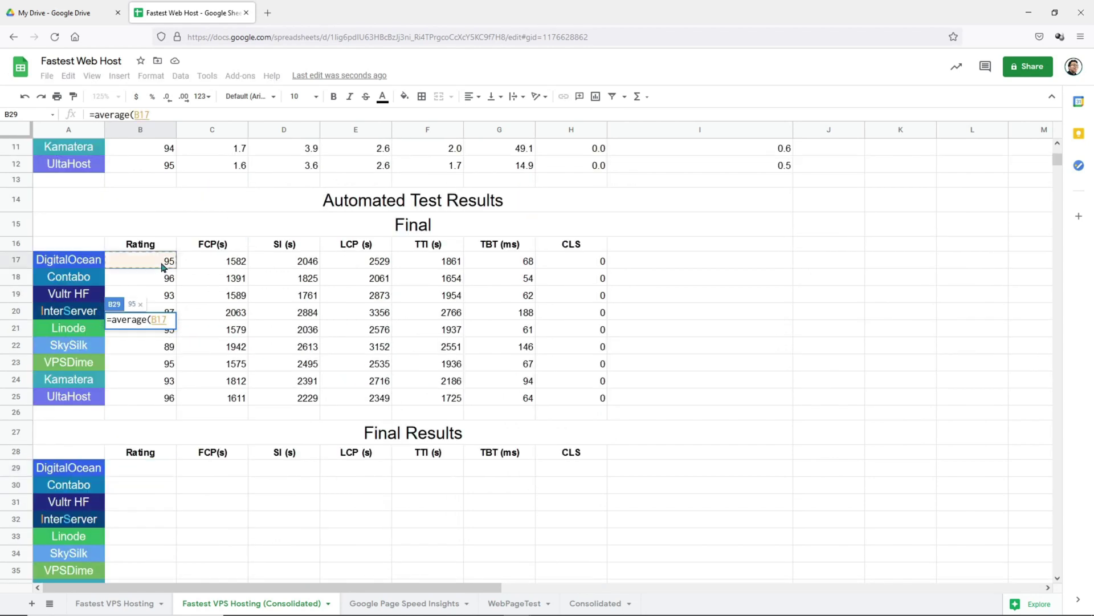
scroll(163, 265, "up", 5)
left_click(157, 218)
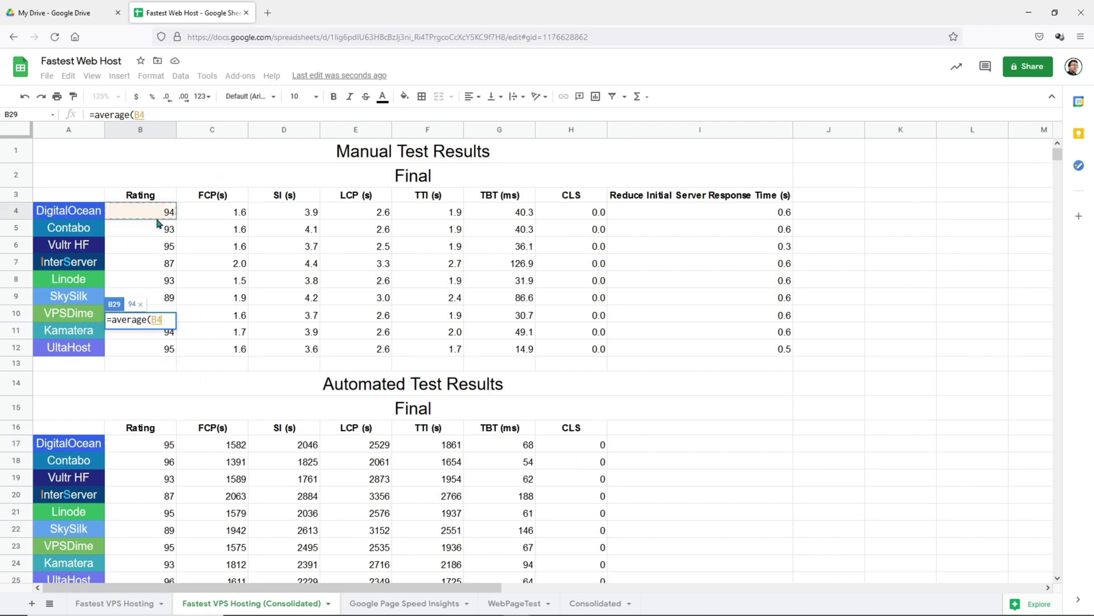
key("Return")
Fill the B29 average formula across to H29 and down to row 37 for all nine hosts' metrics.
left_click_drag(176, 559, 604, 558)
scroll(589, 532, "down", 5)
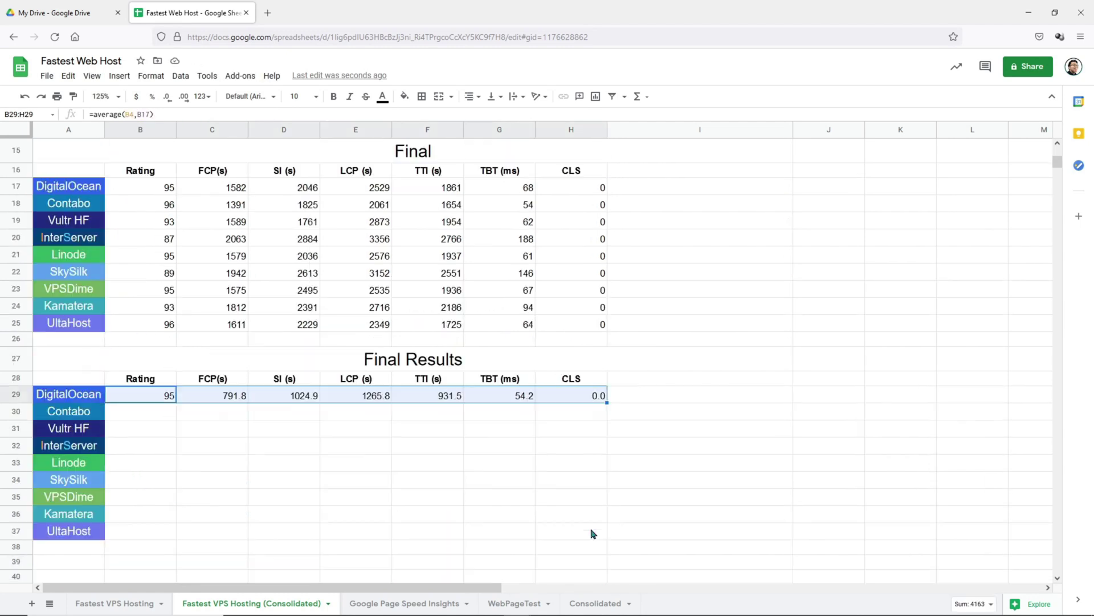
left_click_drag(607, 329, 606, 460)
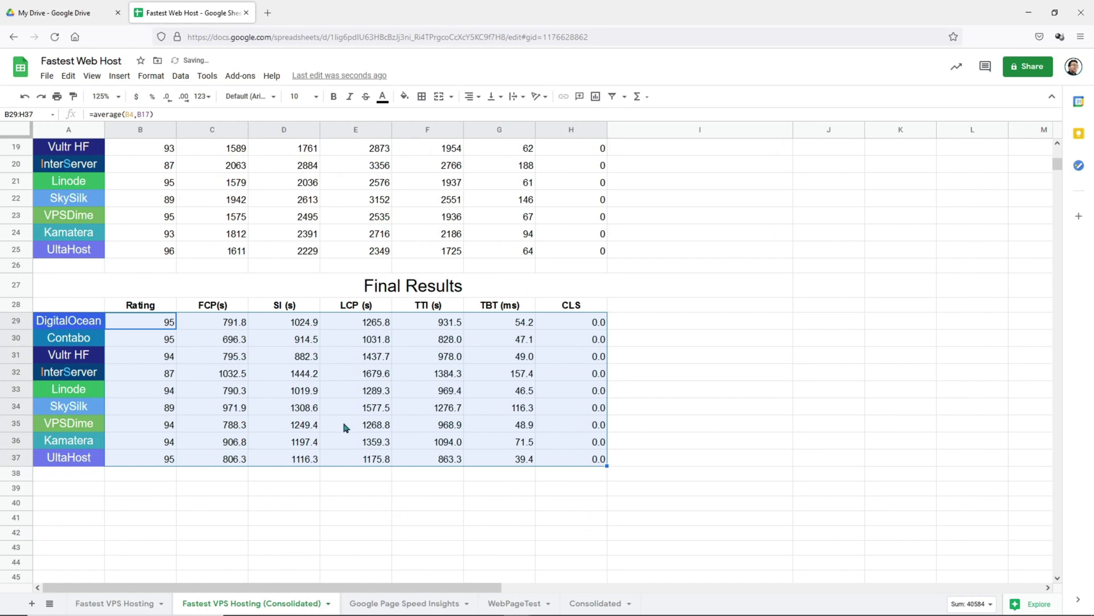
Check which manual and automated cells InterServer's LCP average in E32 refers to.
key("Down")
scroll(155, 420, "up", 4)
scroll(155, 421, "down", 3)
double_click(356, 447)
scroll(244, 208, "up", 4)
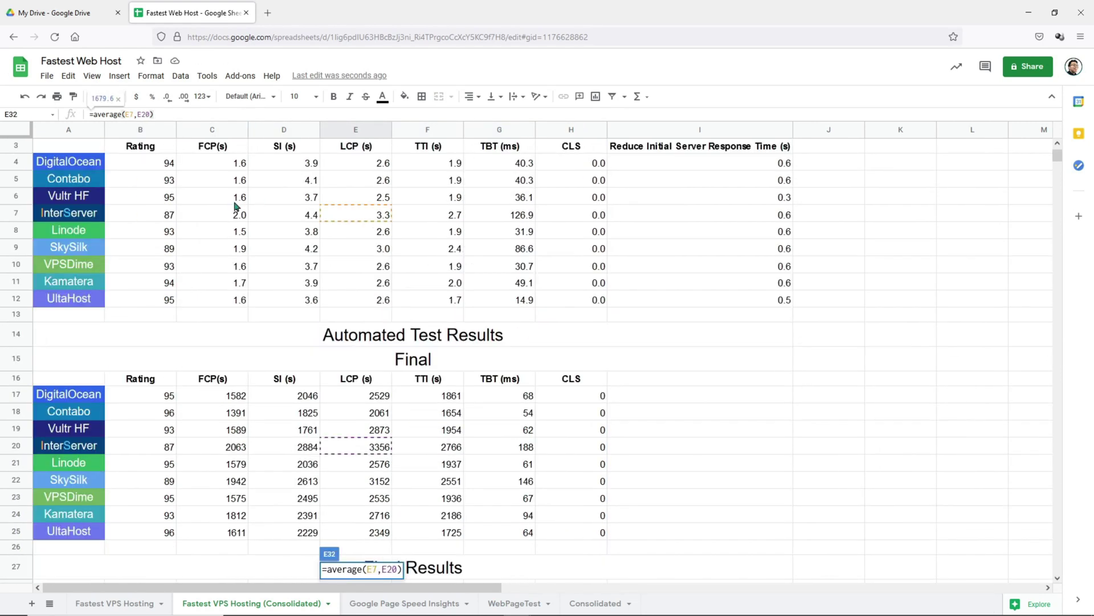
scroll(233, 342, "down", 5)
key("Escape")
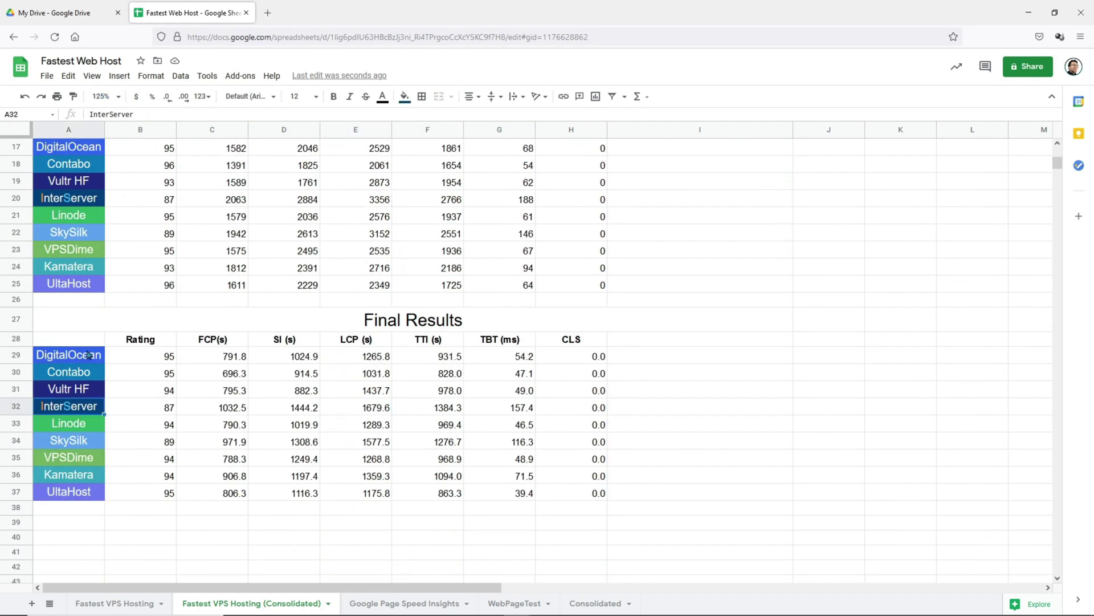
Show the averaged ratings in B29:B37 of the Final Results table with two decimal places.
left_click_drag(86, 356, 589, 499)
left_click_drag(140, 355, 146, 491)
left_click(183, 97)
left_click(184, 96)
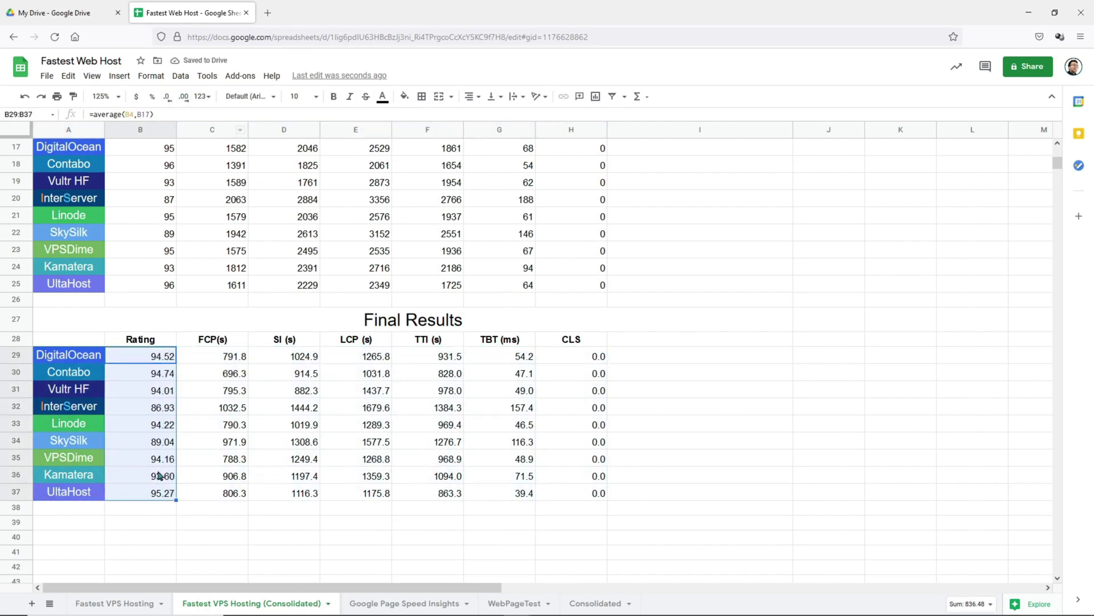
Examine UltaHost's averages in row 37 and every host's FID (ms) values in I28:I37.
left_click(83, 495)
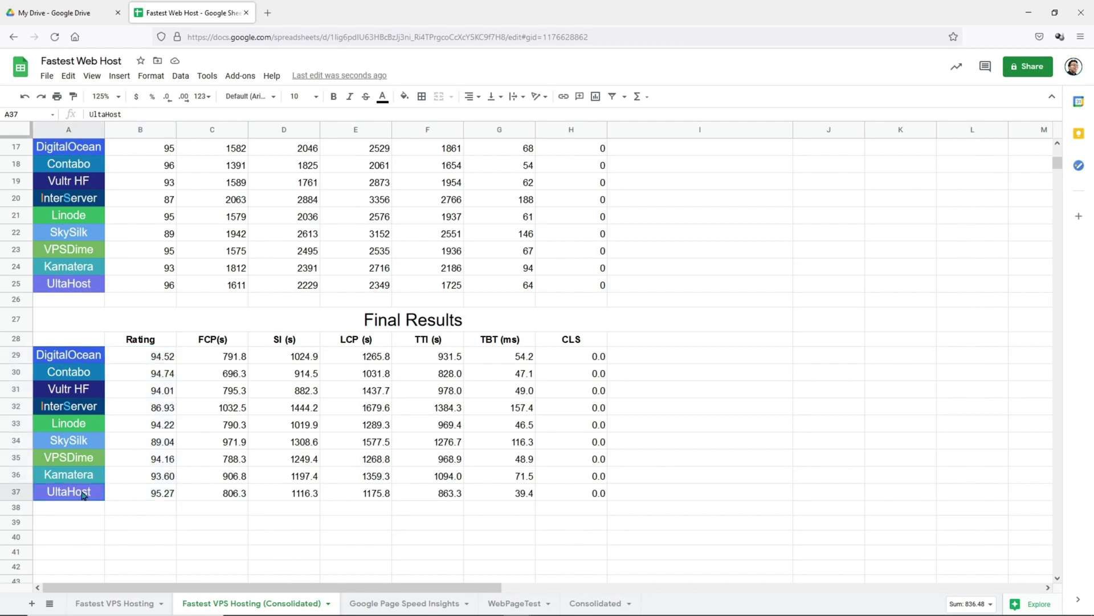
left_click(16, 493)
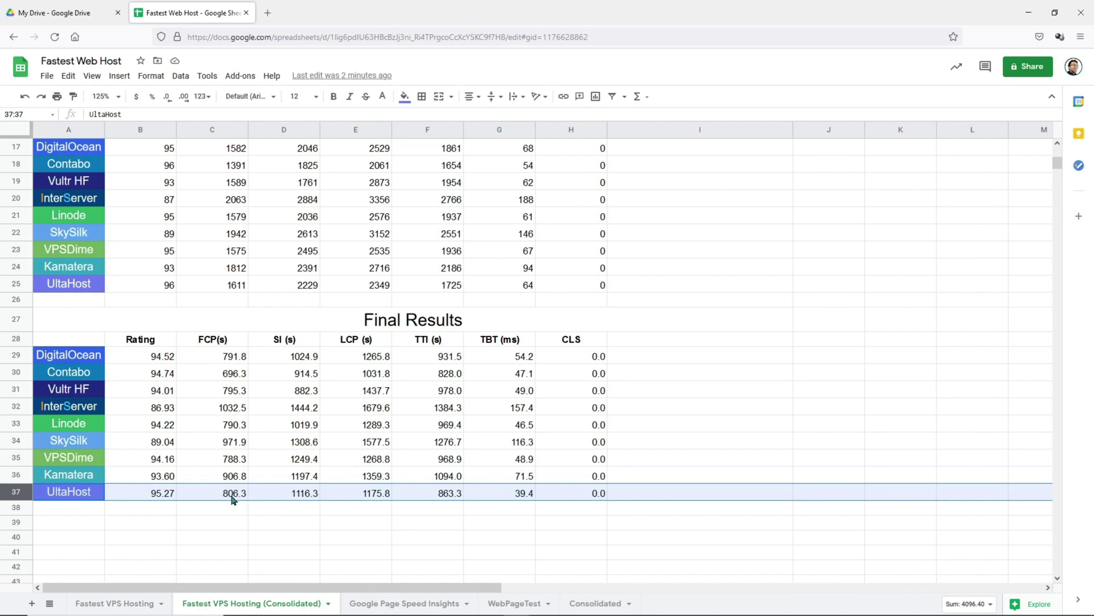
left_click(165, 500)
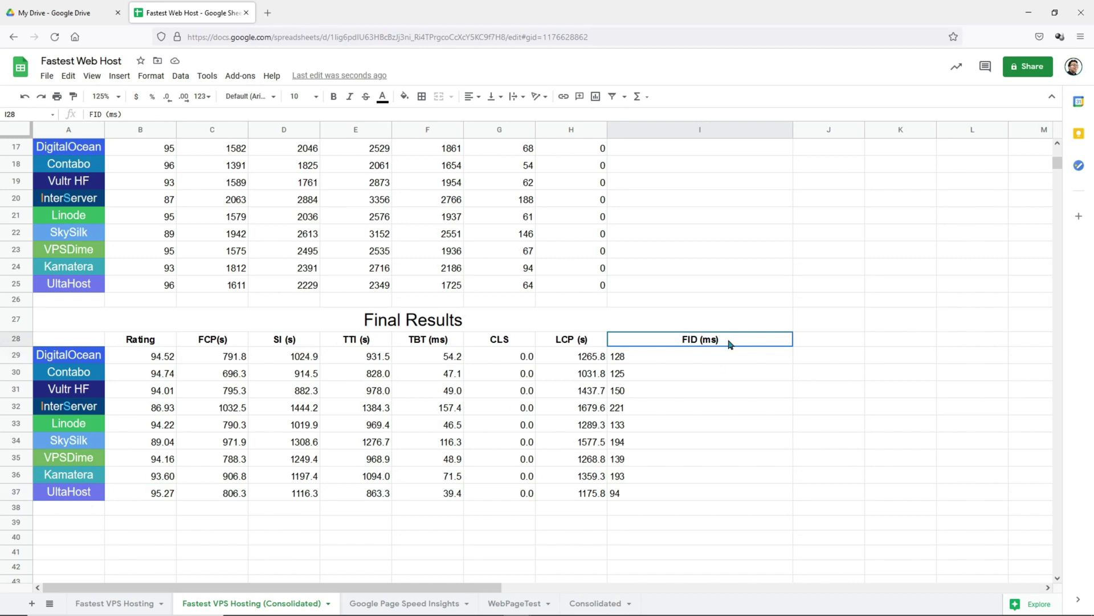
left_click_drag(730, 344, 735, 503)
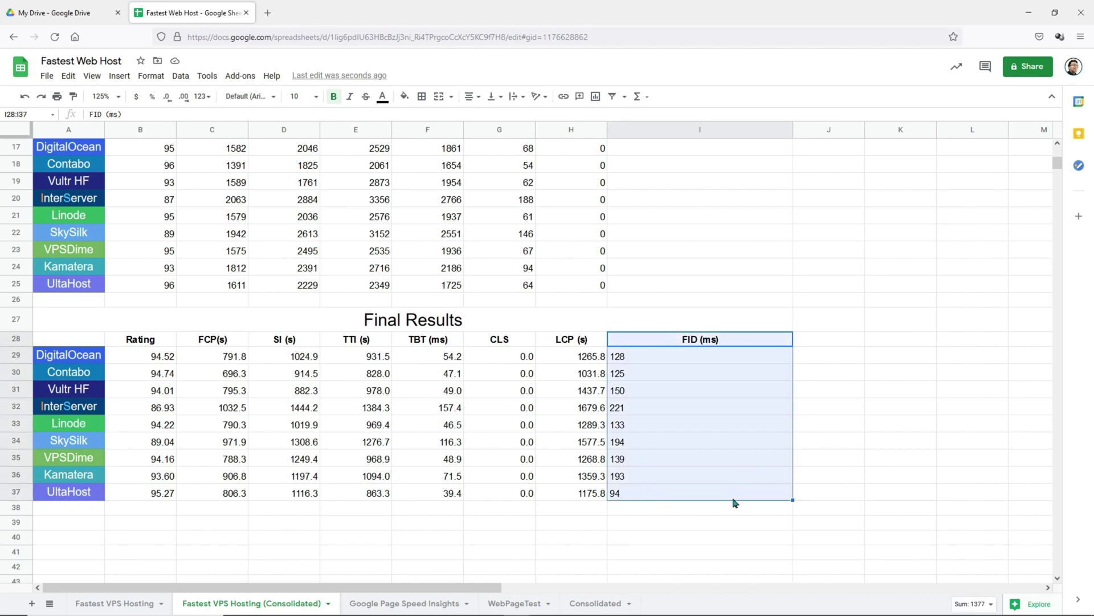
Start the final ranking below the results by entering 1st in D40 and copying UltaHost into E40.
left_click(285, 538)
type("1st")
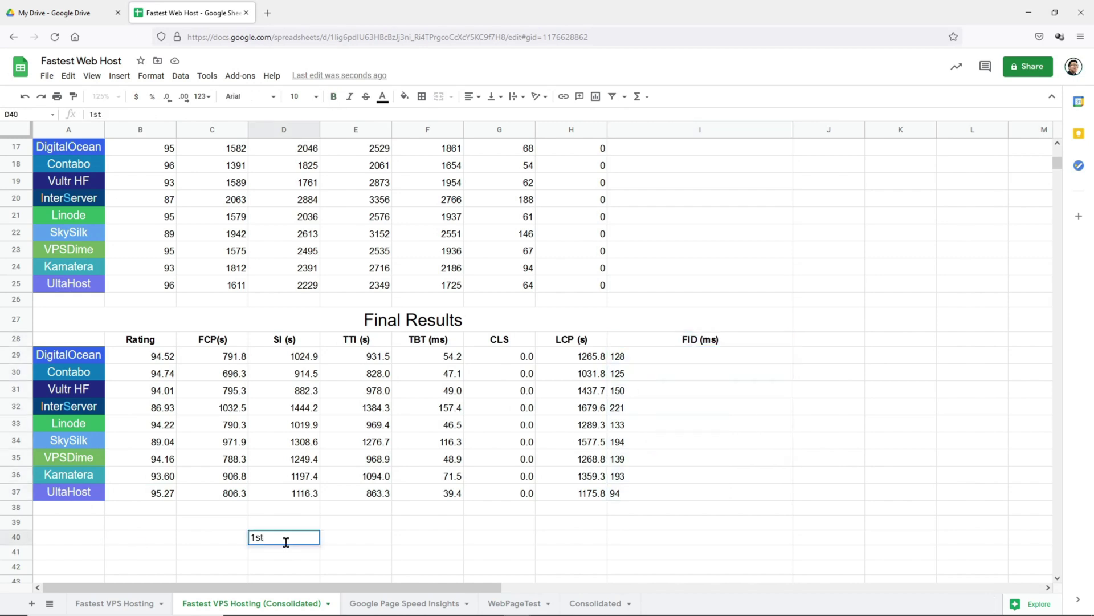
key("Tab")
left_click(86, 490)
key("ctrl+c")
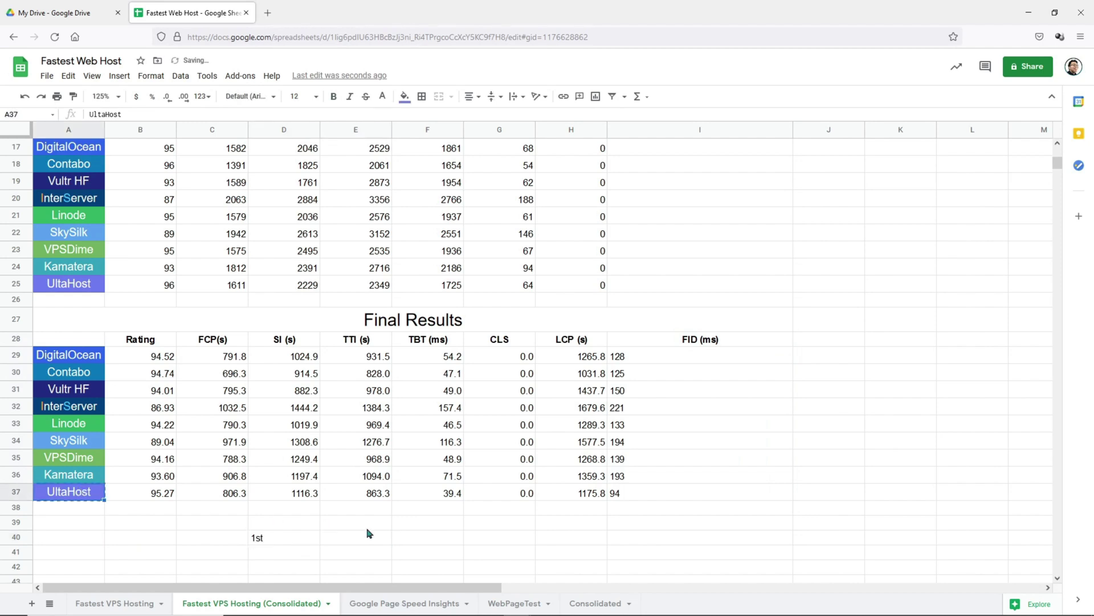
left_click(368, 538)
key("ctrl+v")
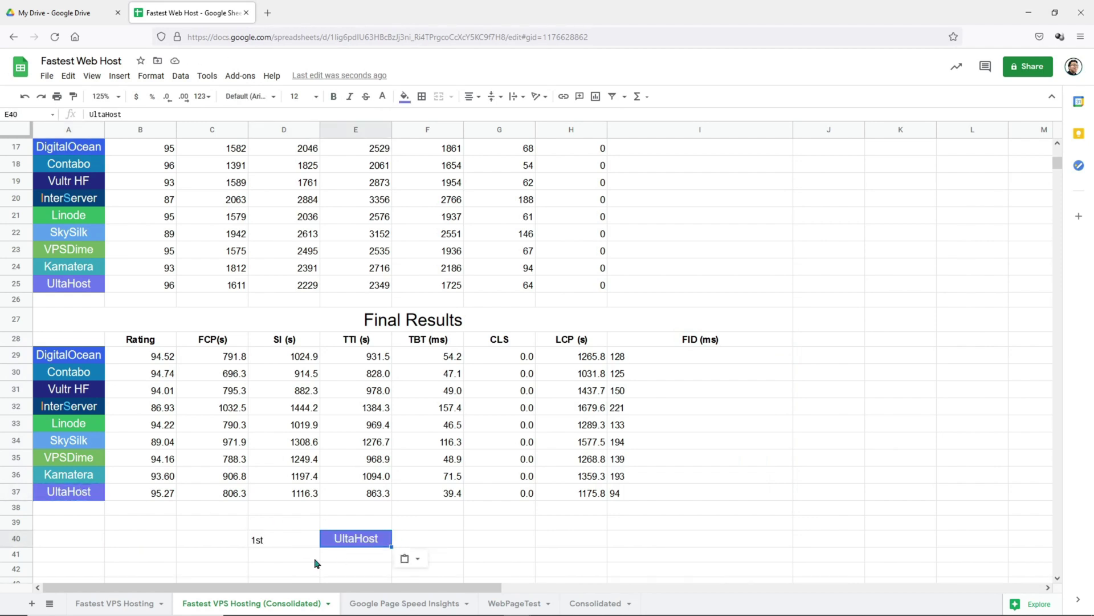
Enter 2nd in D41 as the next rank label of the final ranking.
left_click(298, 555)
type("2nd")
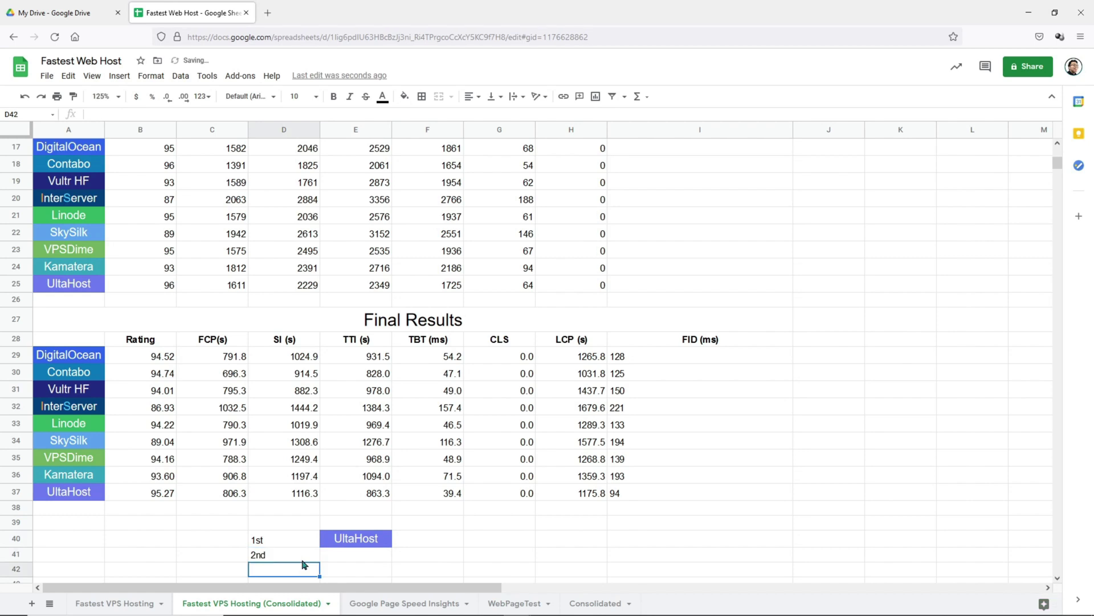
key("Tab")
Compare the average ratings and other metrics of DigitalOcean, Contabo, Vultr HF, Linode and VPSDime in the Final Results table.
left_click(169, 373)
left_click(165, 393)
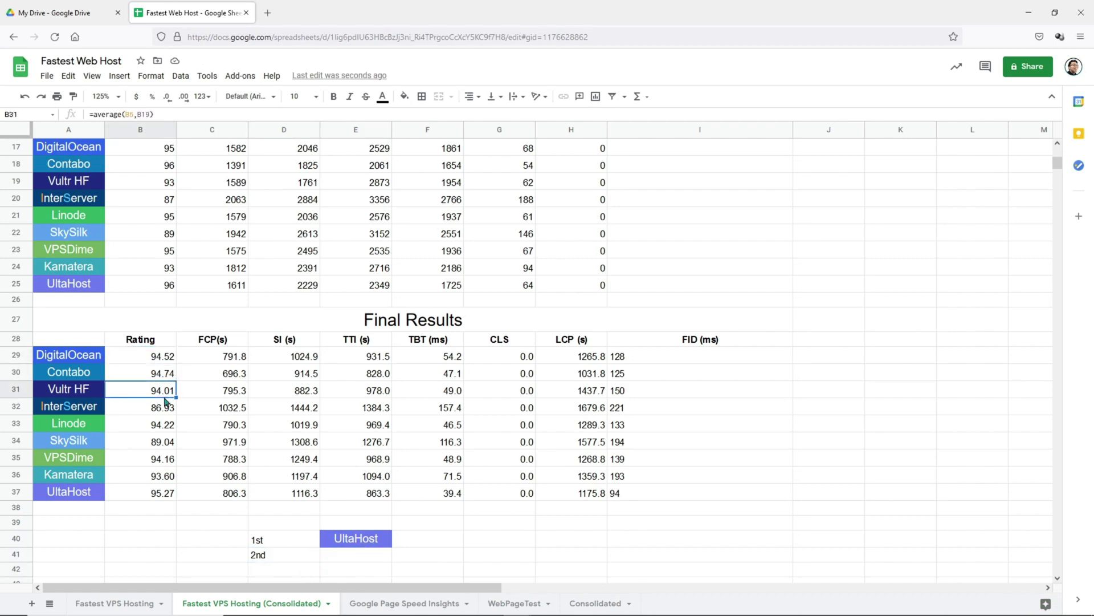
left_click(164, 426)
left_click(162, 461)
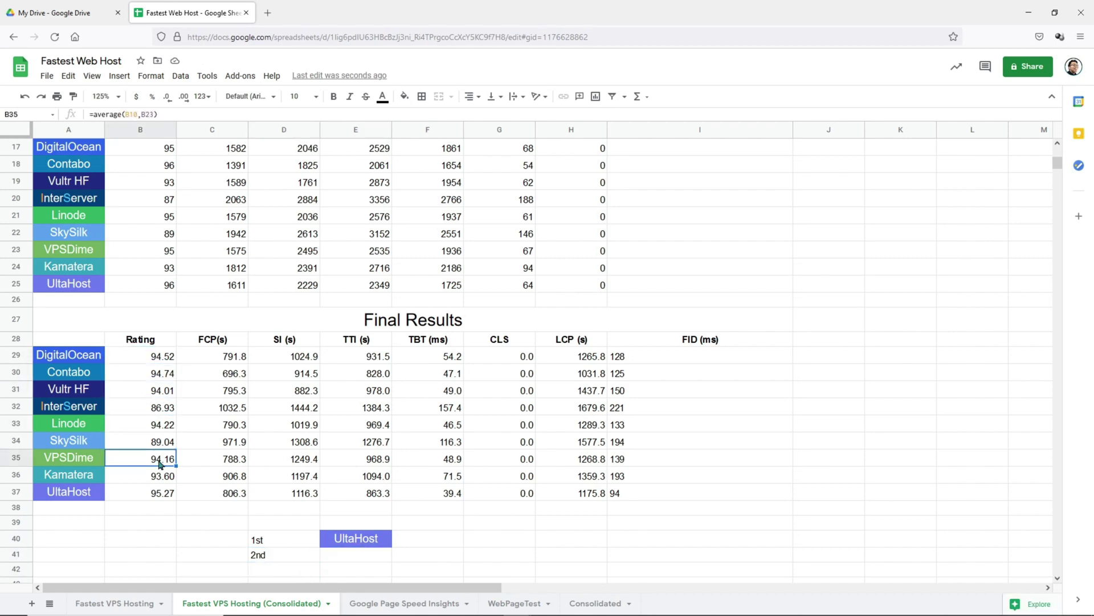
left_click_drag(16, 355, 16, 389)
left_click(16, 423, "ctrl")
left_click(13, 461, "ctrl")
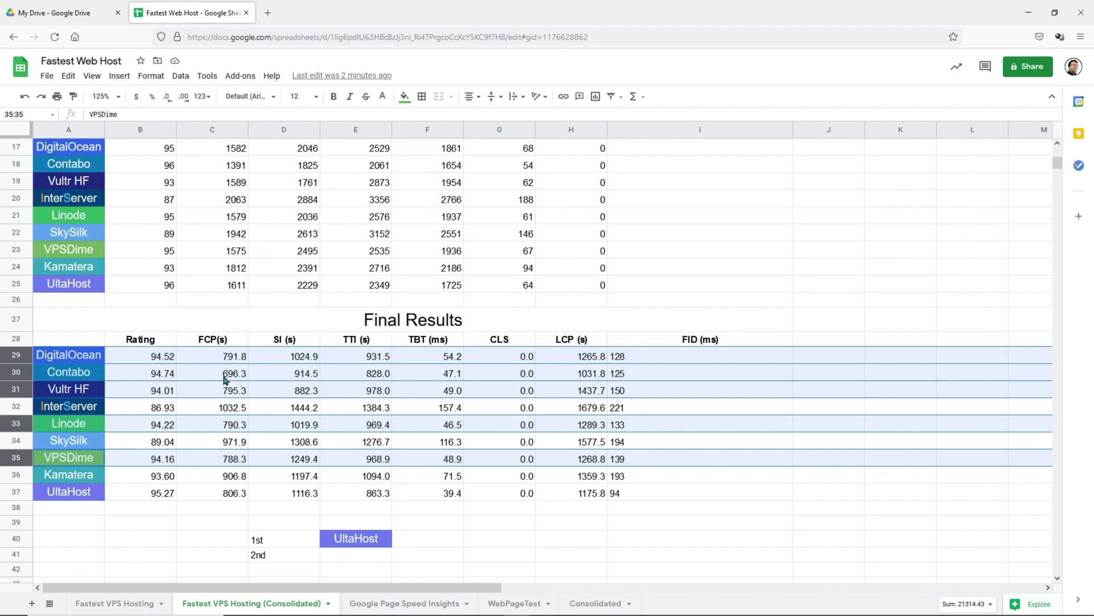
Copy Contabo with its cell formatting from A30 into E41 as the second-place host.
left_click(81, 377)
left_click(361, 557)
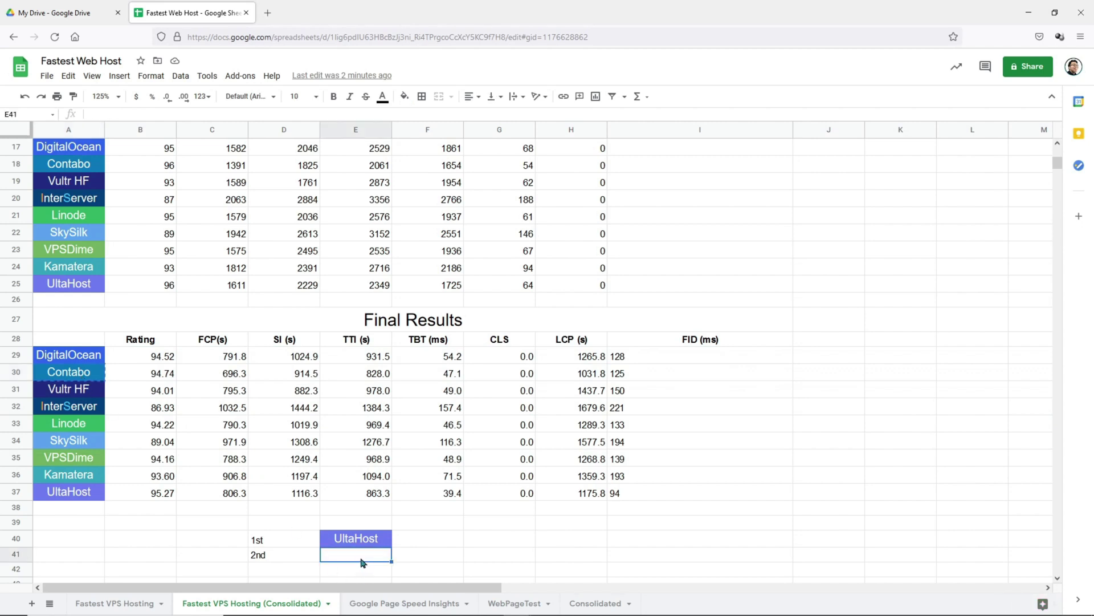
key("ctrl+v")
Compare rows 29, 31, 33 and 35, and add 3rd with DigitalOcean in row 42 and 4th with VPSDime in row 43.
left_click(16, 355)
left_click(16, 388, "ctrl")
left_click(16, 423, "ctrl")
left_click(16, 457, "ctrl")
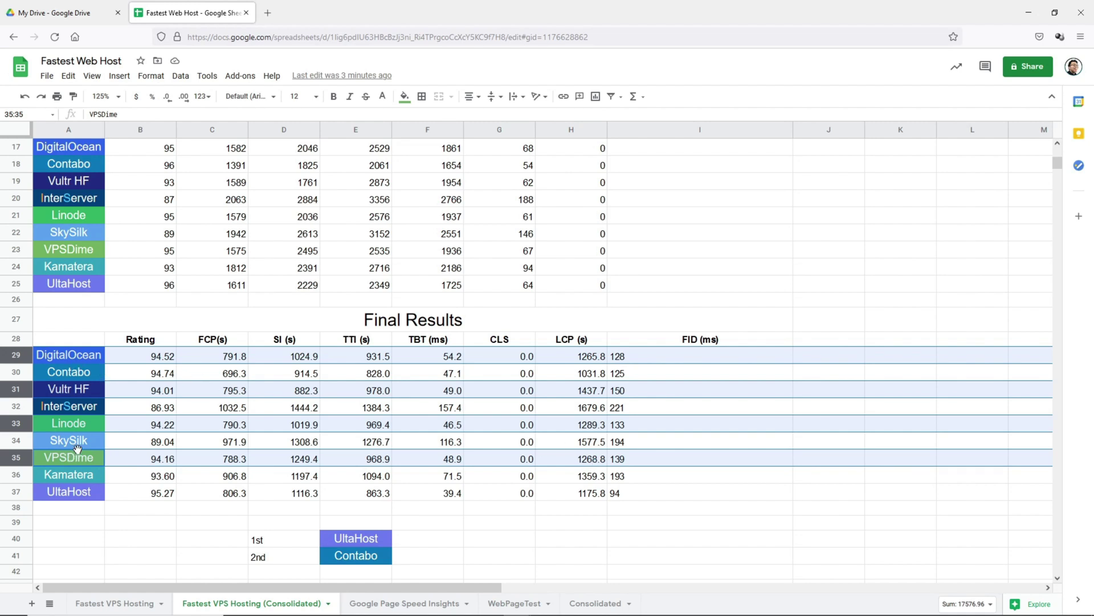
key("ctrl+z")
key("ctrl+z")
key("ctrl+y")
key("ctrl+y")
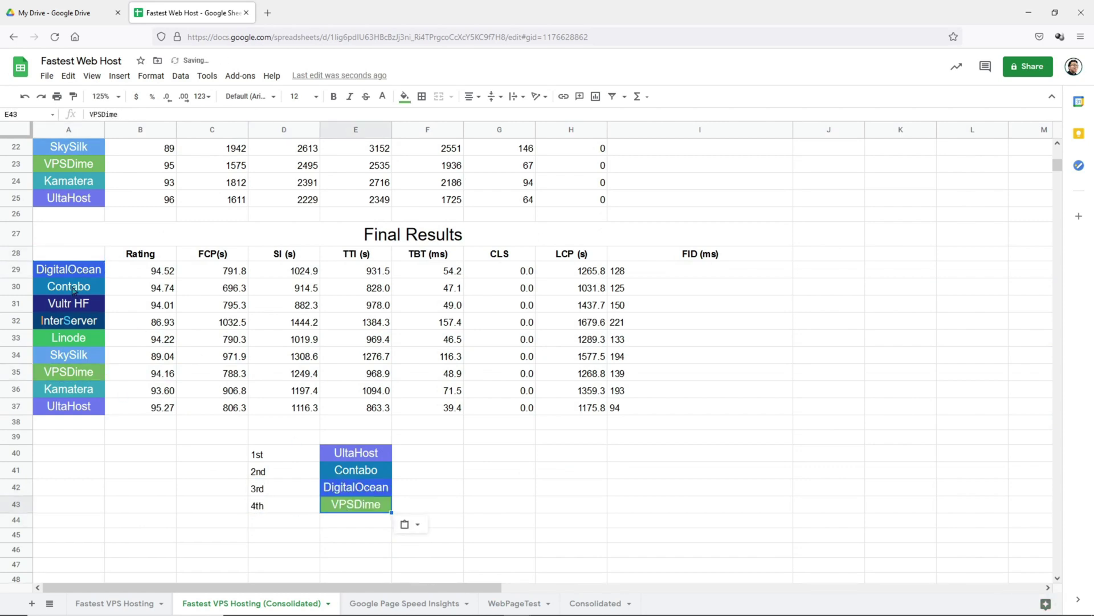
Compare Vultr HF with Linode, and add 5th with Linode in row 44 and the label 6th in D45.
left_click(14, 303)
left_click(8, 337, "ctrl")
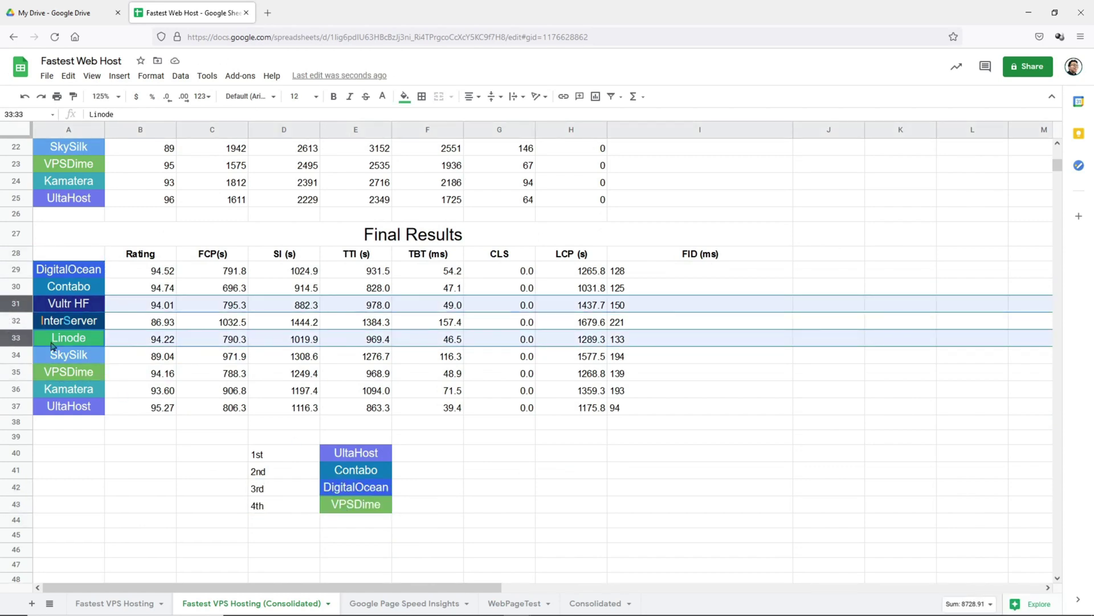
key("ctrl+y")
key("ctrl+y")
key("ctrl+y")
key("ctrl+y")
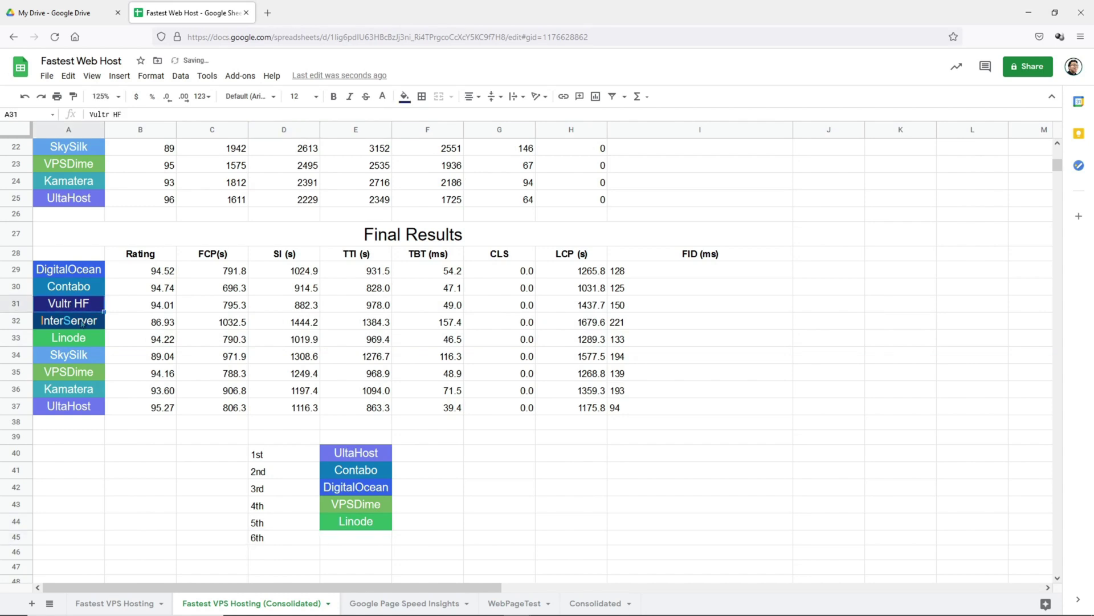
Place Vultr HF in E45 and Kamatera in E46, and complete the rank labels 7th, 8th and 9th in D46:D48.
key("ctrl+y")
key("ctrl+y")
left_click(83, 392)
key("ctrl+c")
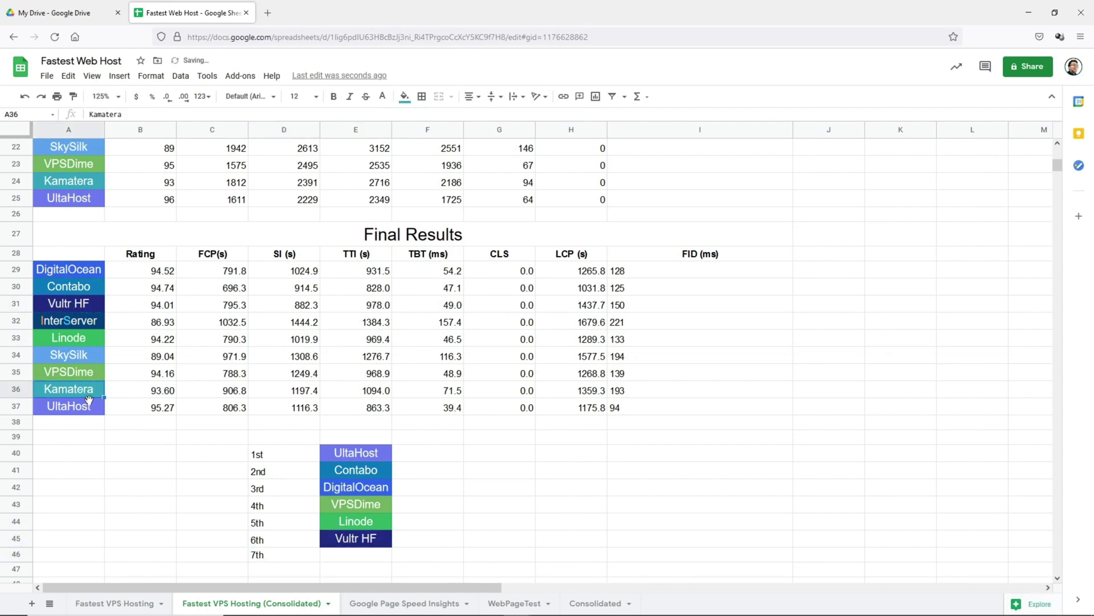
left_click(333, 558)
key("ctrl+v")
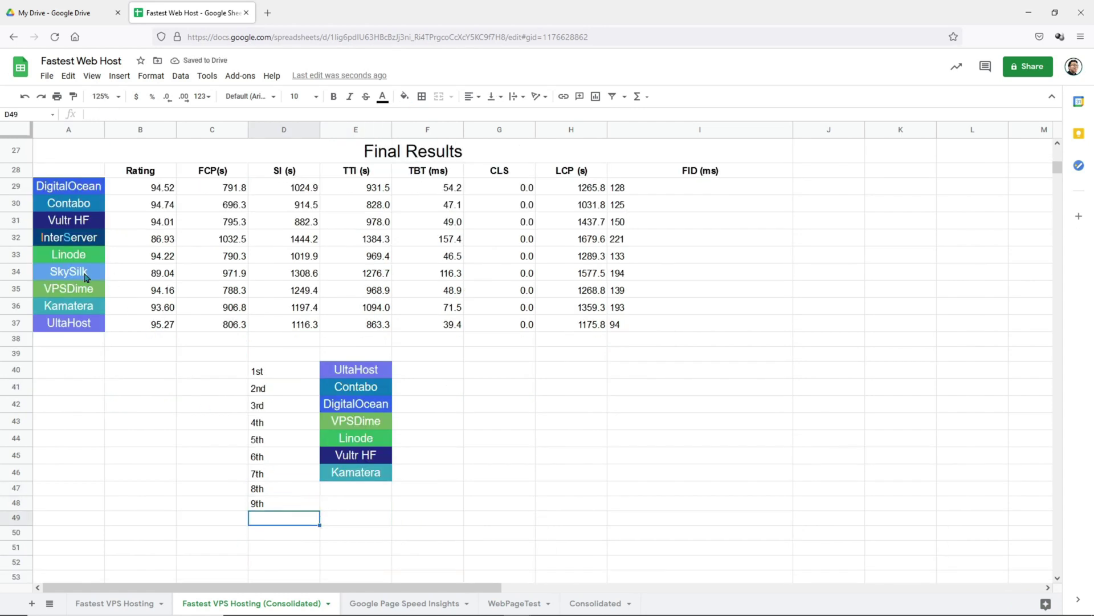
Copy SkySilk from the Final Results table into E47 as the 8th-place host.
left_click(85, 278)
key("ctrl+c")
left_click(379, 490)
key("ctrl+v")
Fill 9th place by copying InterServer into E48, and set the sheet's zoom to 200%.
left_click(68, 237)
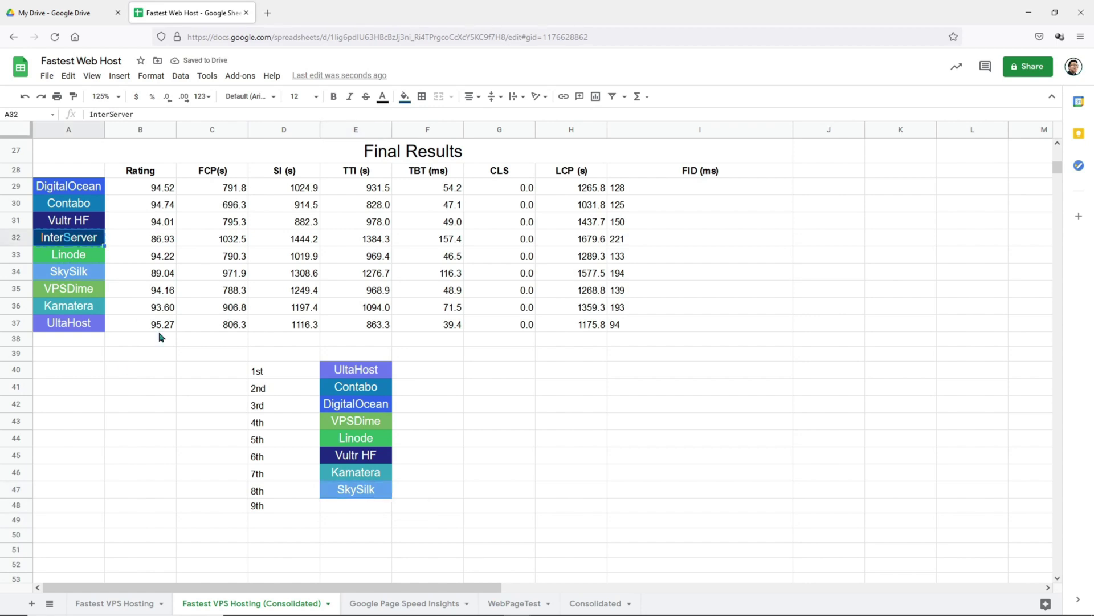
key("ctrl+c")
left_click(357, 508)
key("ctrl+v")
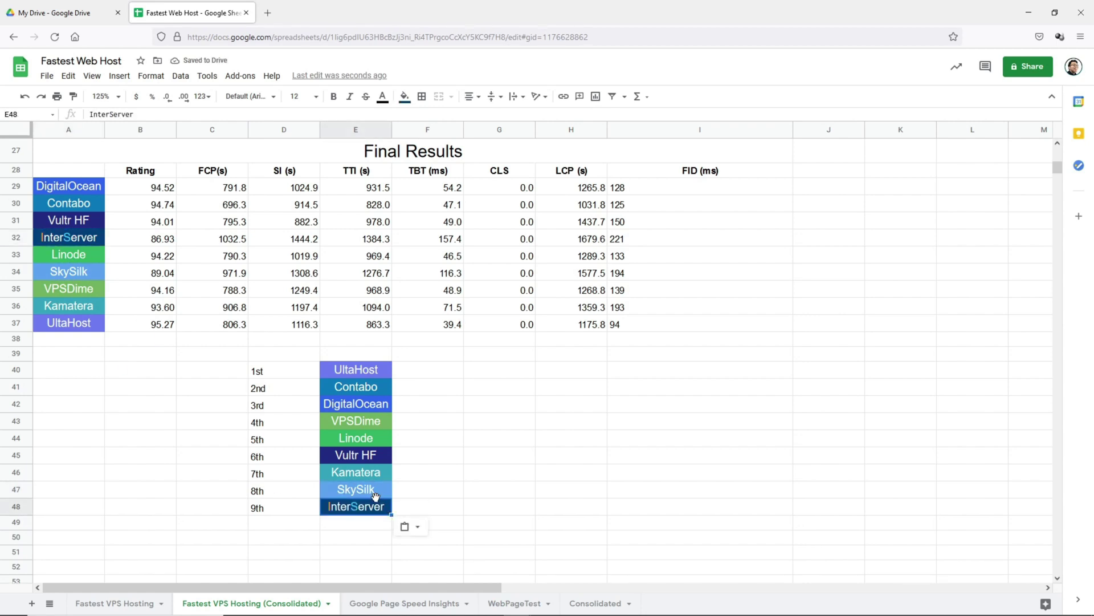
left_click(106, 97)
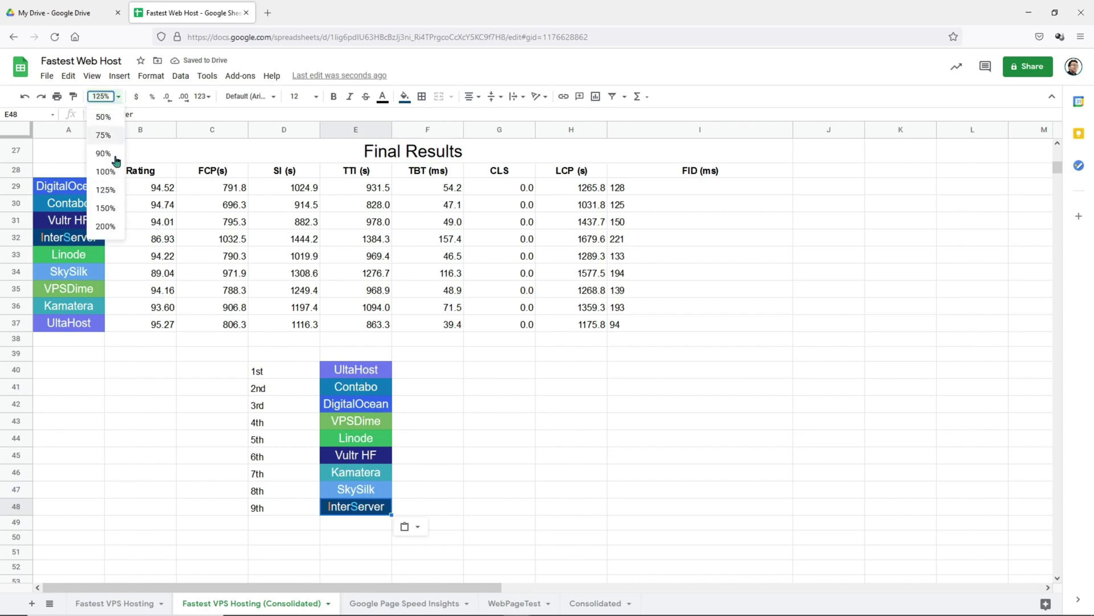
left_click(102, 234)
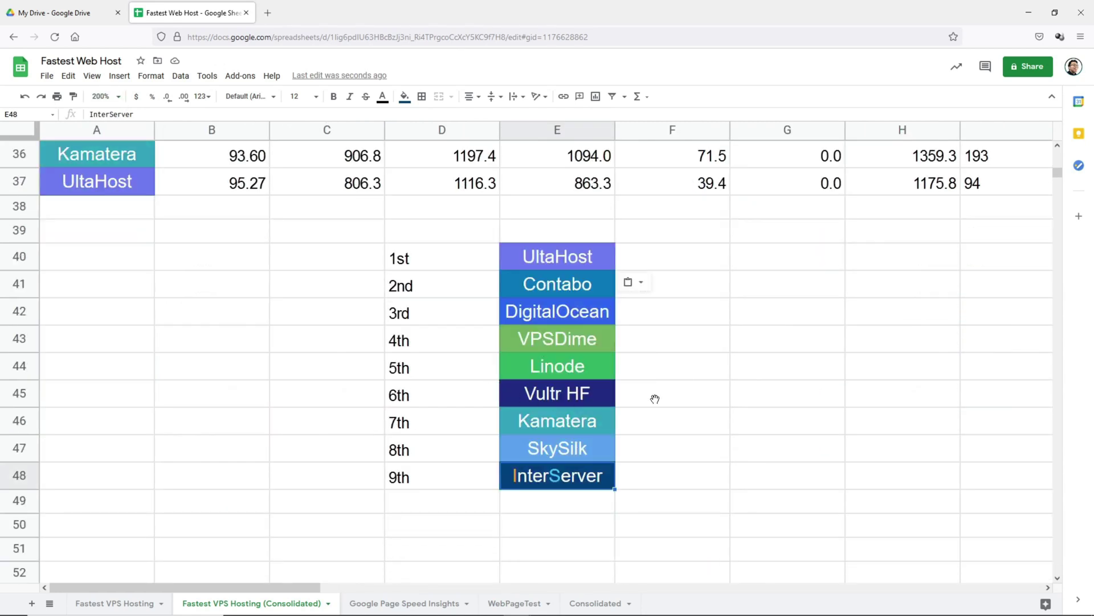